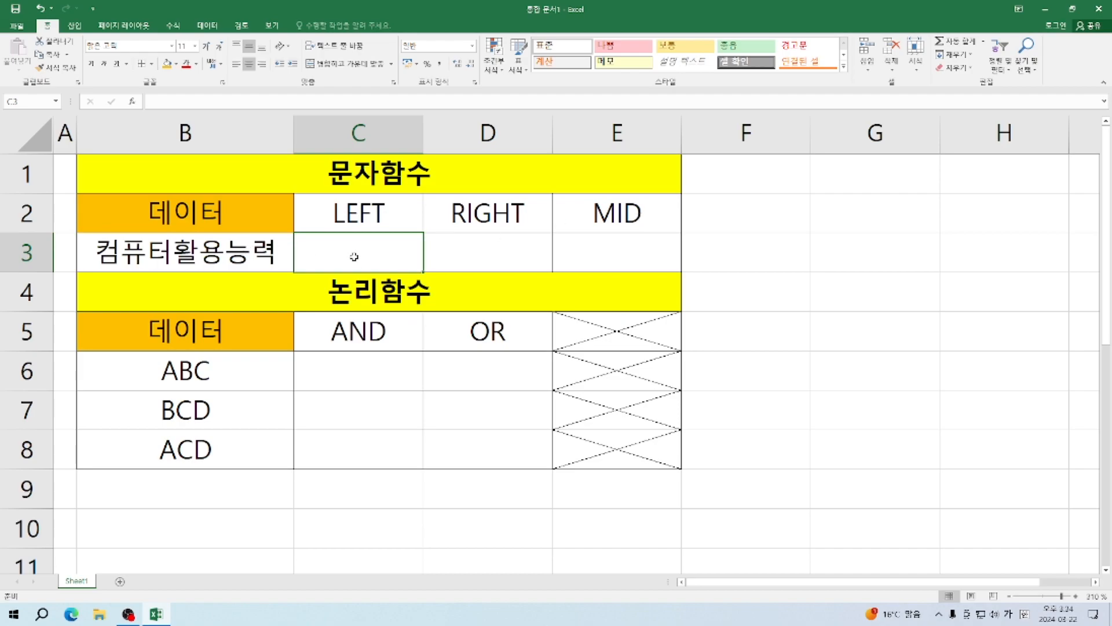
pyautogui.write('=')
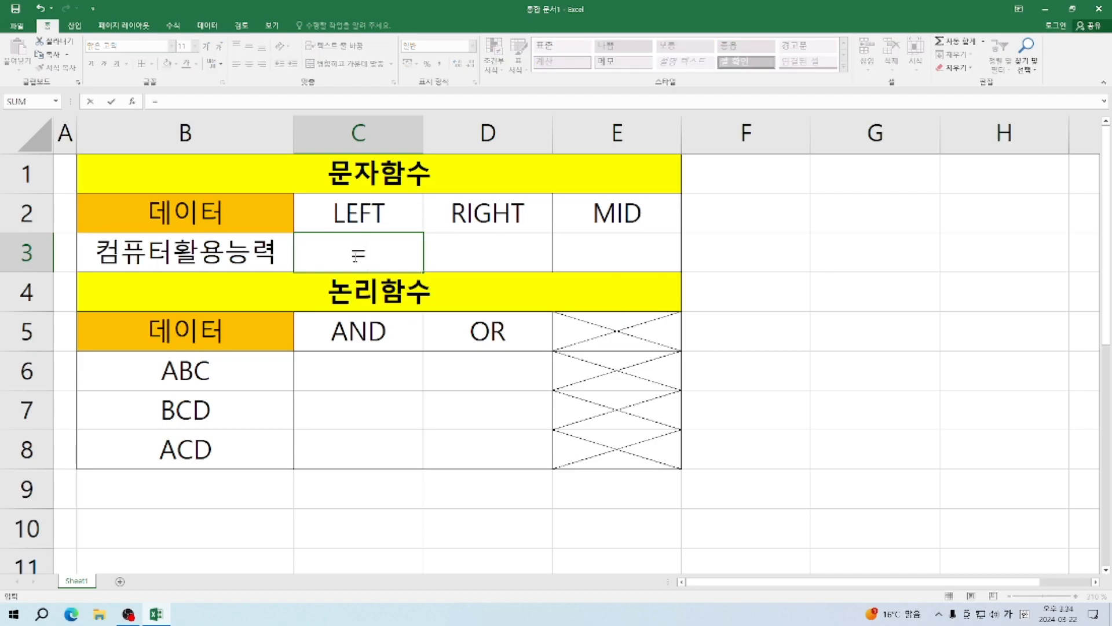
pyautogui.write('ㅣㄷ')
pyautogui.press('BackSpace')
pyautogui.press('BackSpace')
pyautogui.write('LR')
pyautogui.press('BackSpace')
pyautogui.write('E')
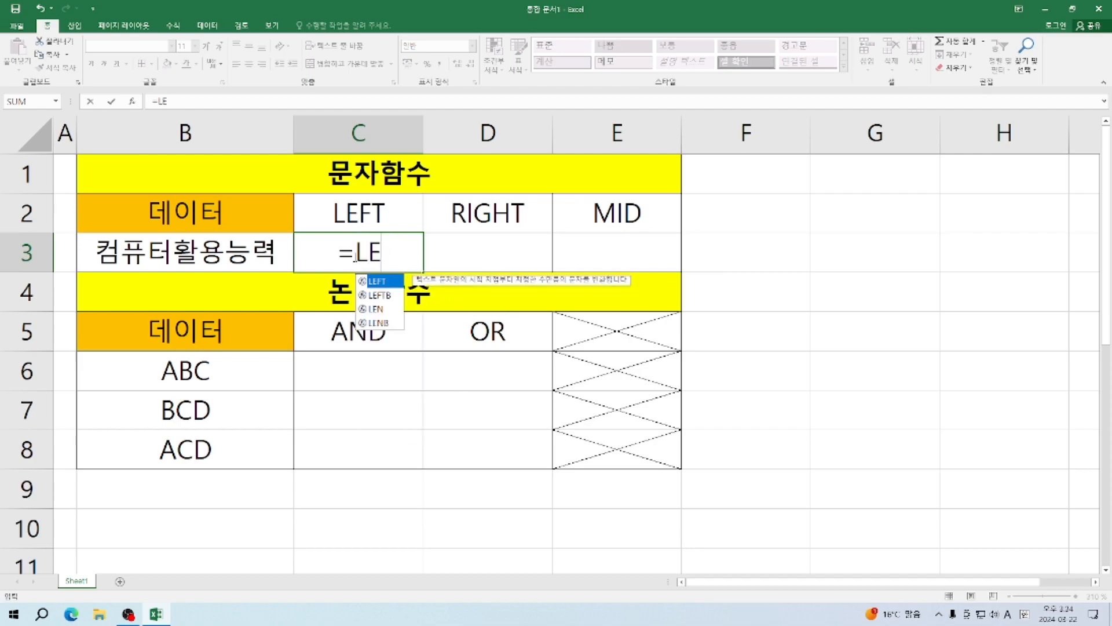
pyautogui.write('FT(')
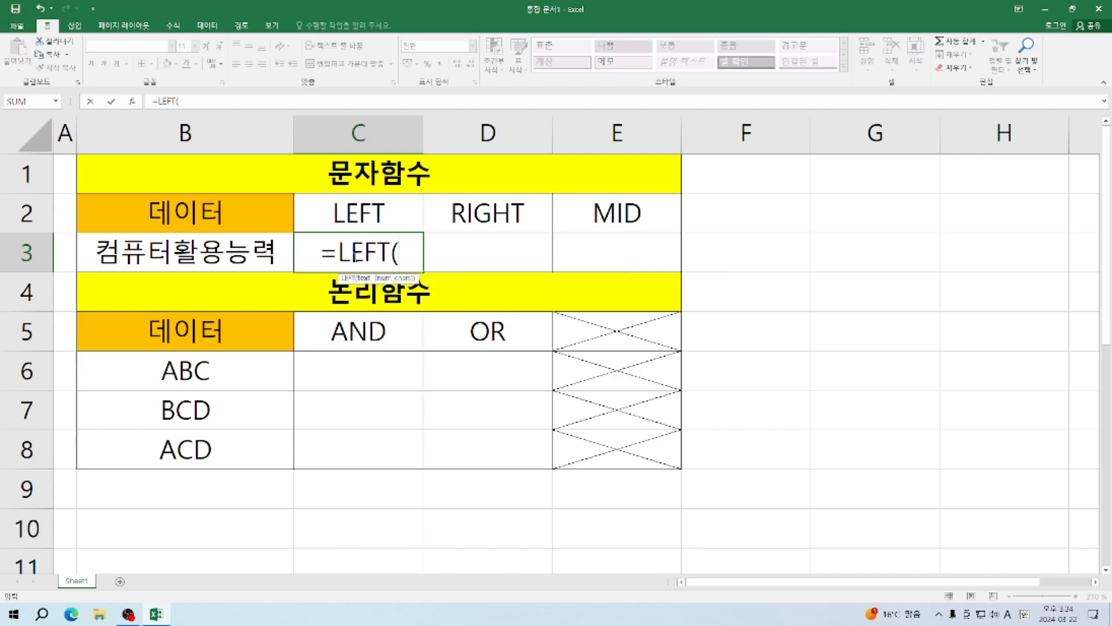
pyautogui.press('BackSpace')
pyautogui.press('BackSpace')
pyautogui.press('BackSpace')
pyautogui.press('BackSpace')
pyautogui.press('BackSpace')
pyautogui.press('BackSpace')
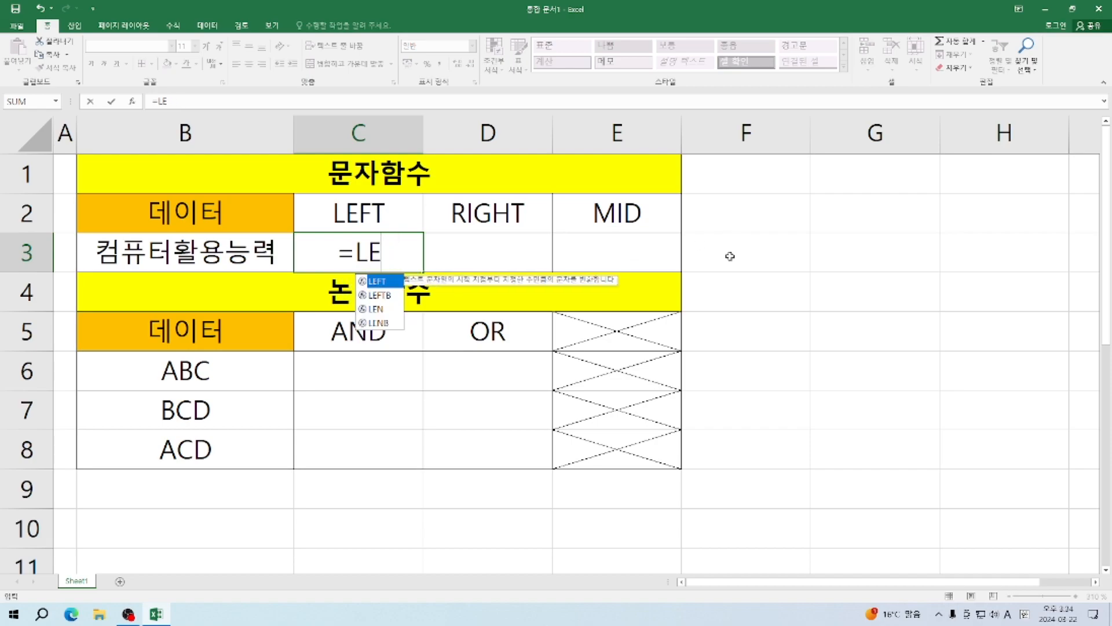
# Enter the formula =LEFT(B3,3) in cell C3 to extract the first three characters of the data text.
pyautogui.write('=LE')
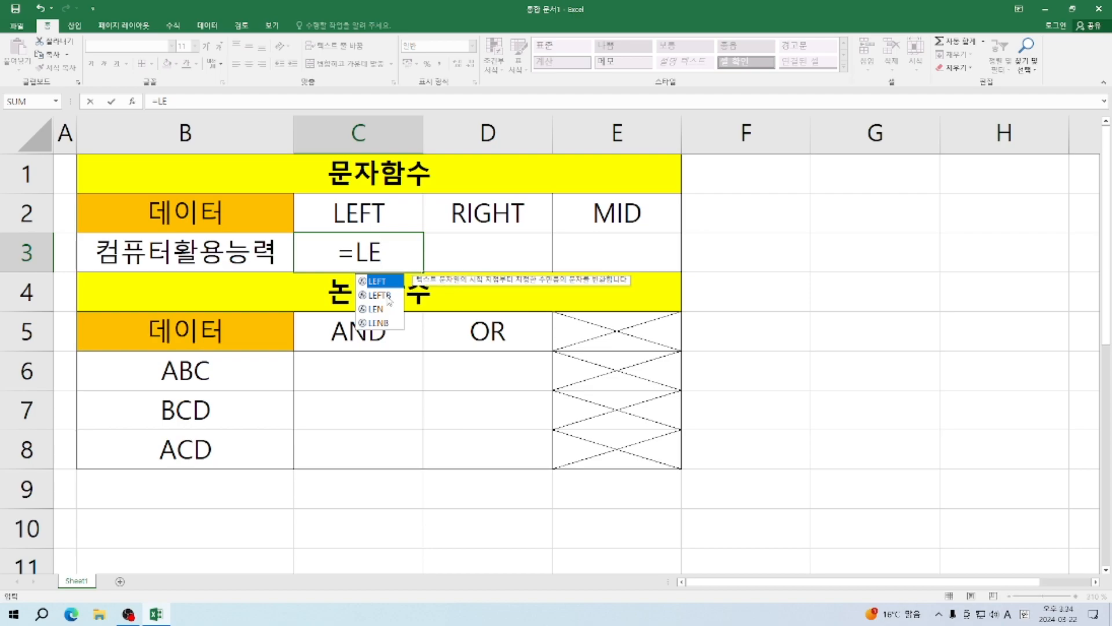
pyautogui.write('FT')
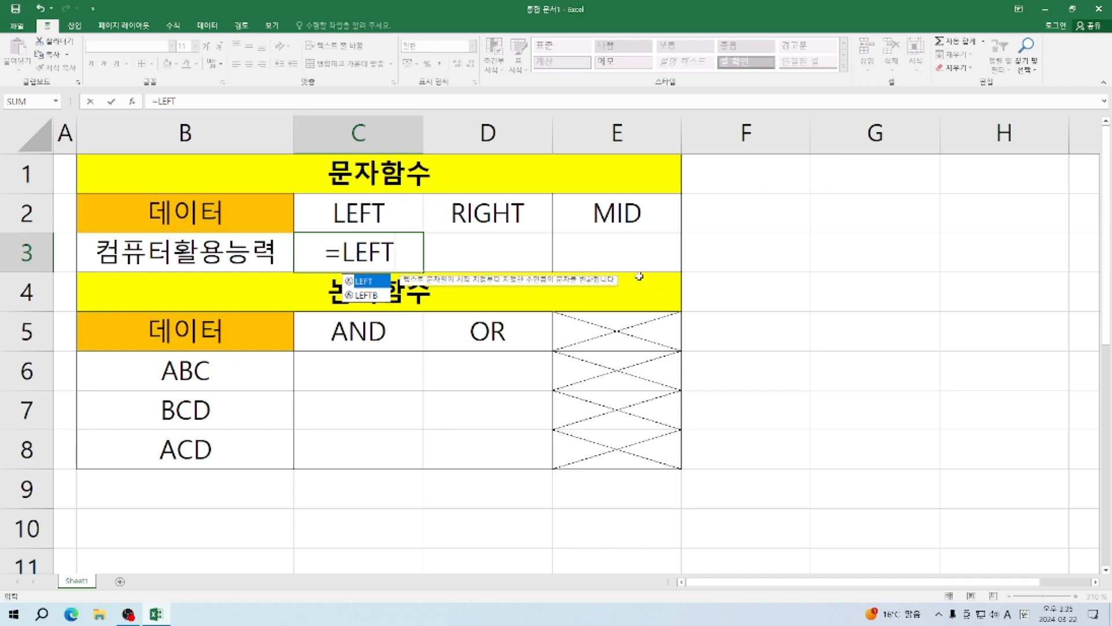
pyautogui.write('(')
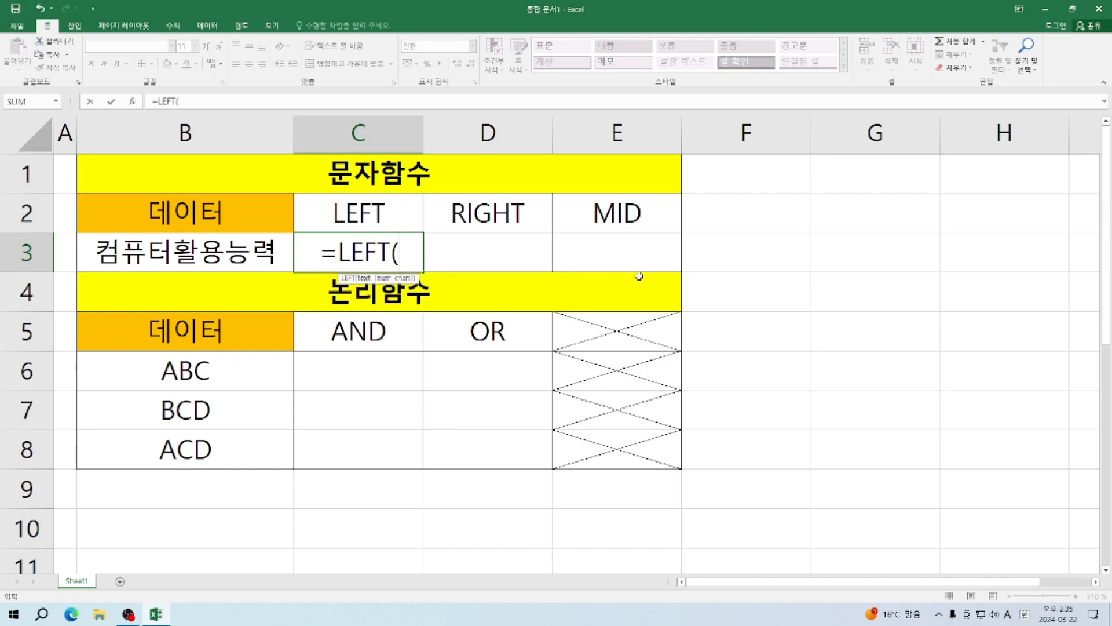
pyautogui.press('Left')
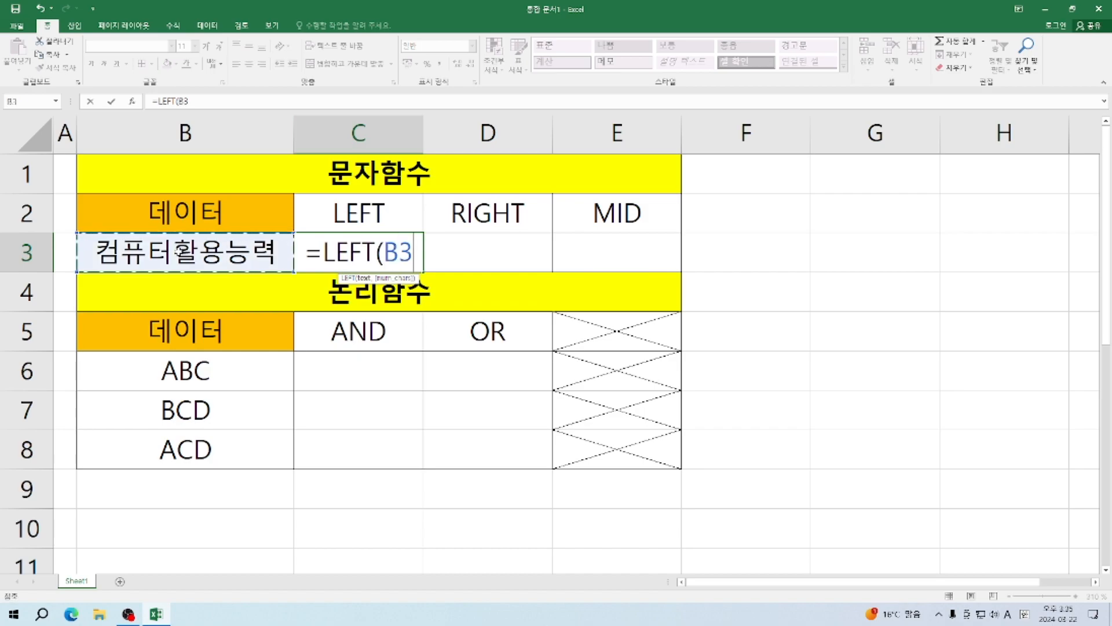
pyautogui.write(',3')
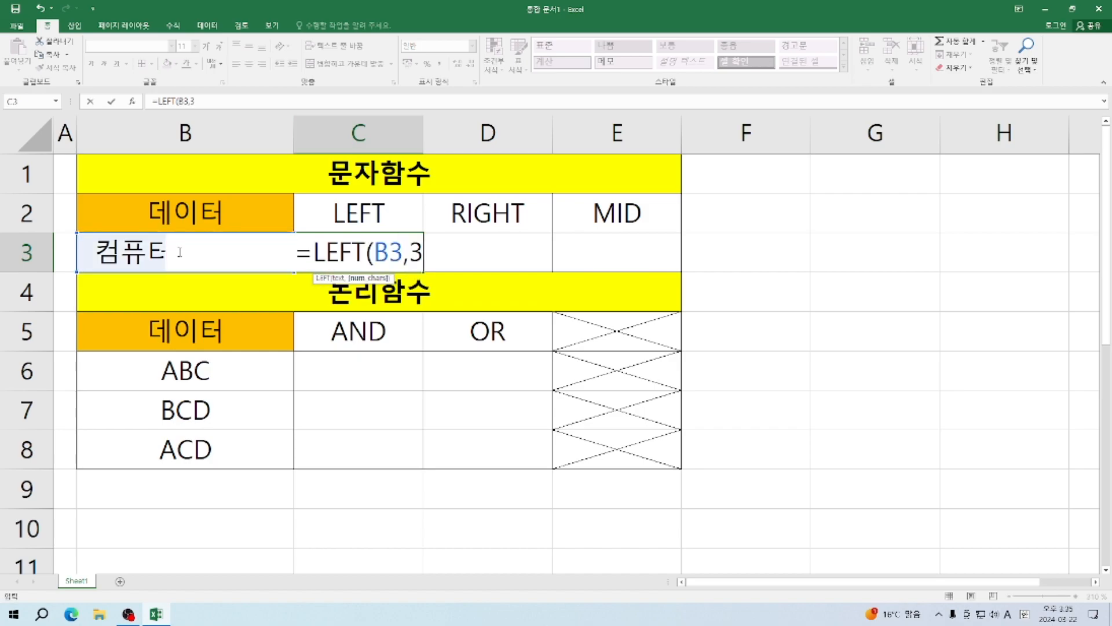
pyautogui.write(')')
pyautogui.hotkey('ctrl', 'Return')
pyautogui.press('Down')
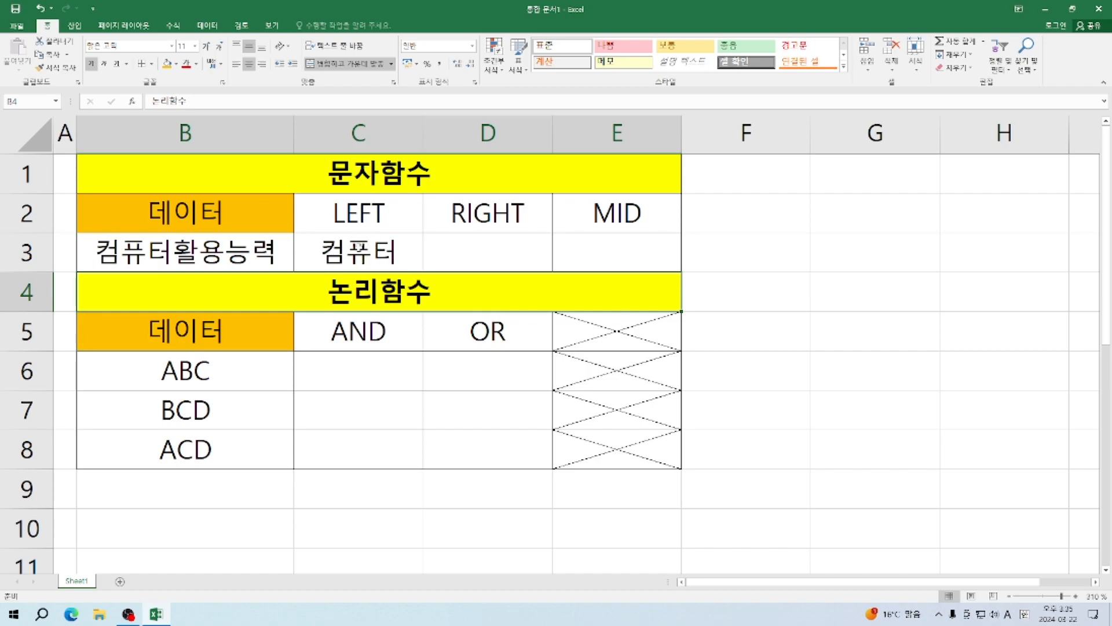
# Replace the formula in C3 with =LEFT(B3,3), choosing LEFT from the suggested functions and picking B3 as its text.
pyautogui.write('=')
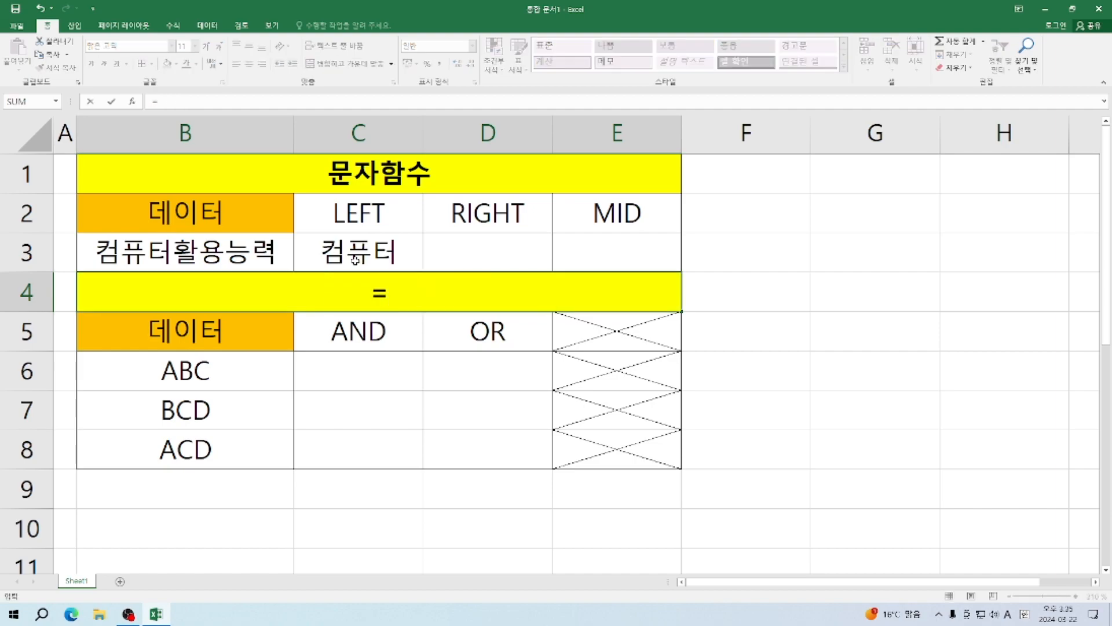
pyautogui.press('Escape')
pyautogui.click(345, 253)
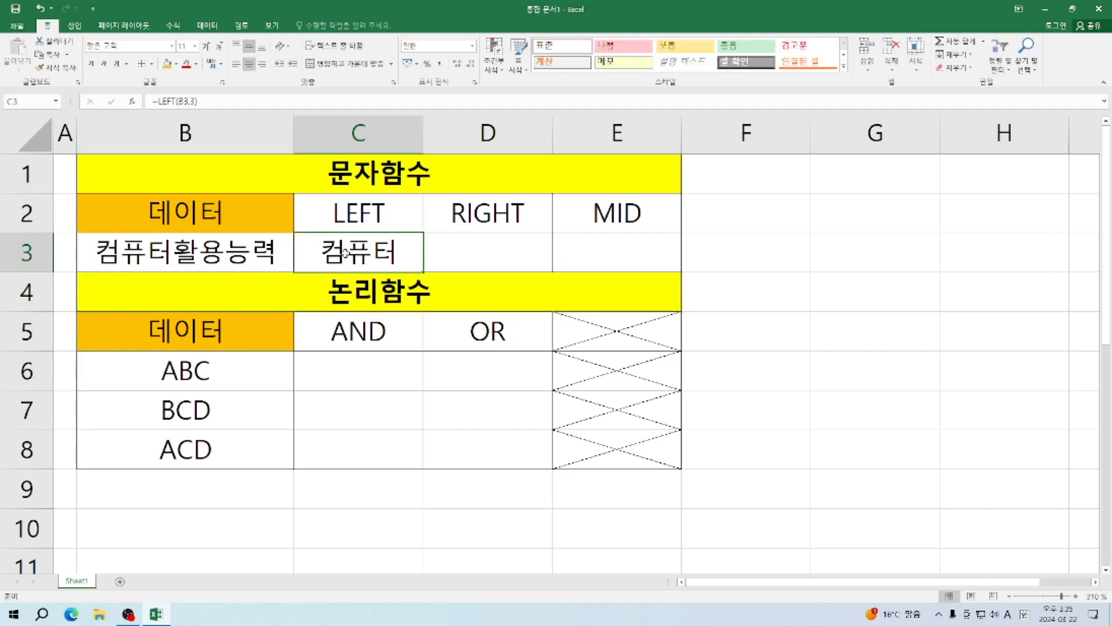
pyautogui.write('=L')
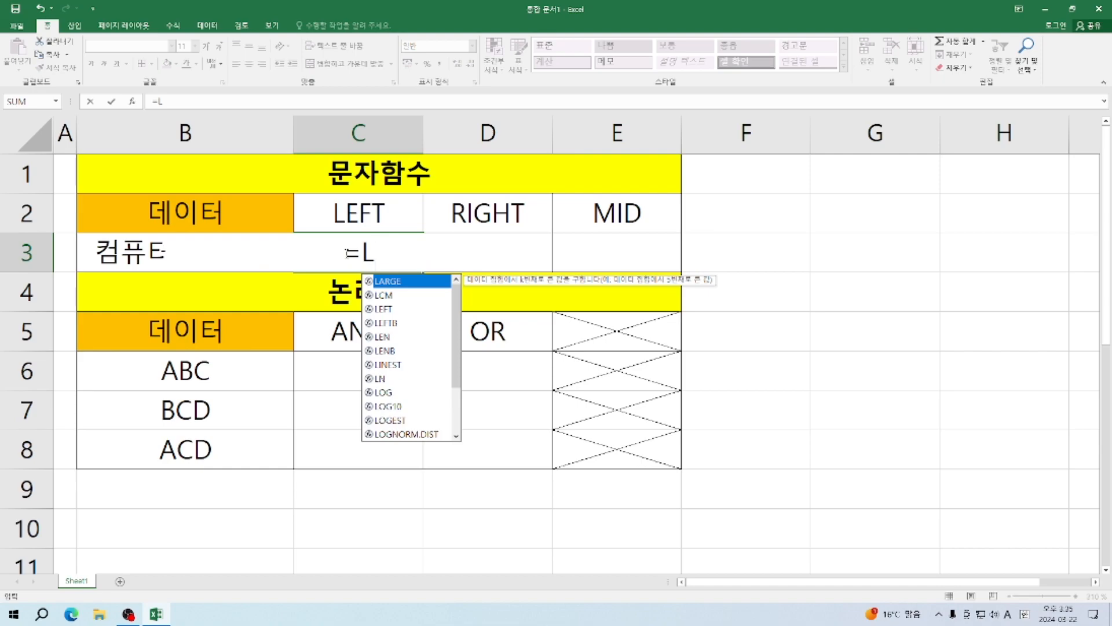
pyautogui.write('E')
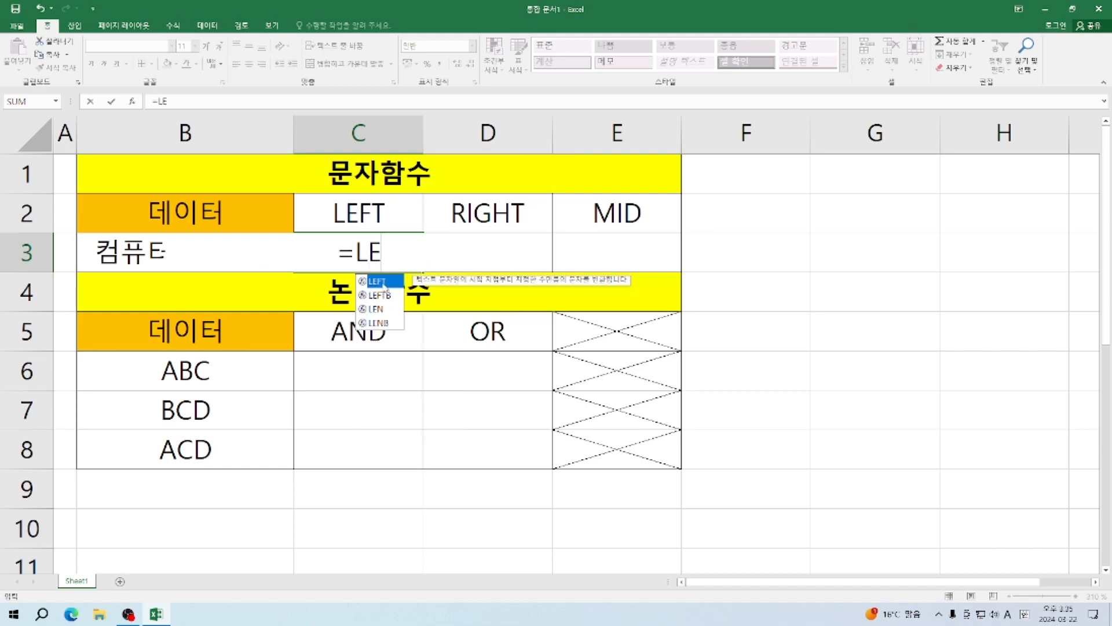
pyautogui.doubleClick(383, 283)
pyautogui.click(134, 252)
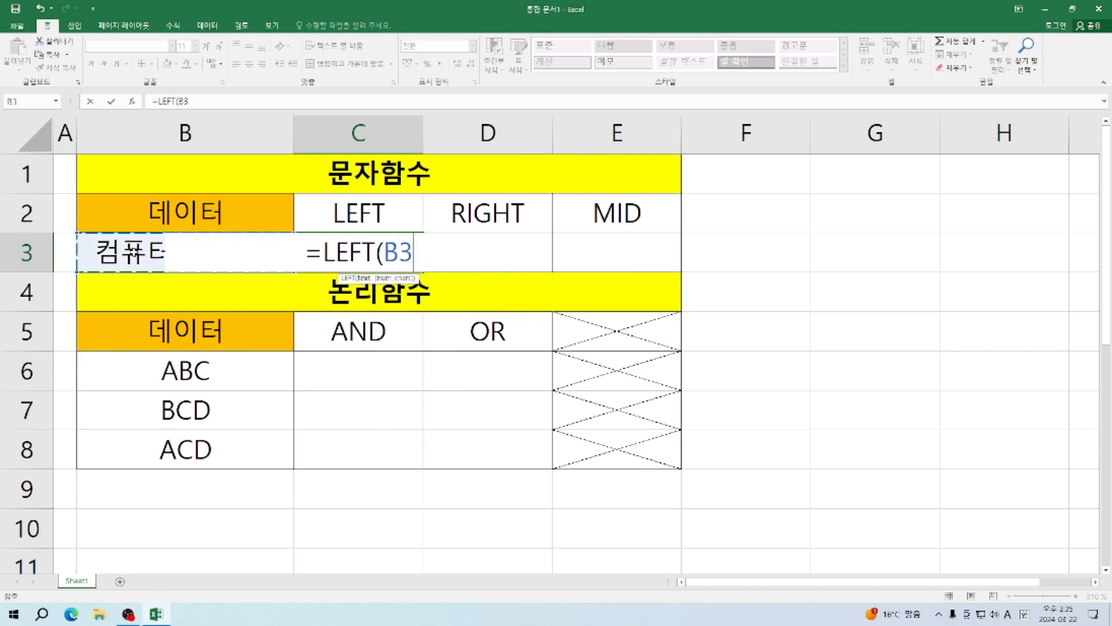
pyautogui.write(',')
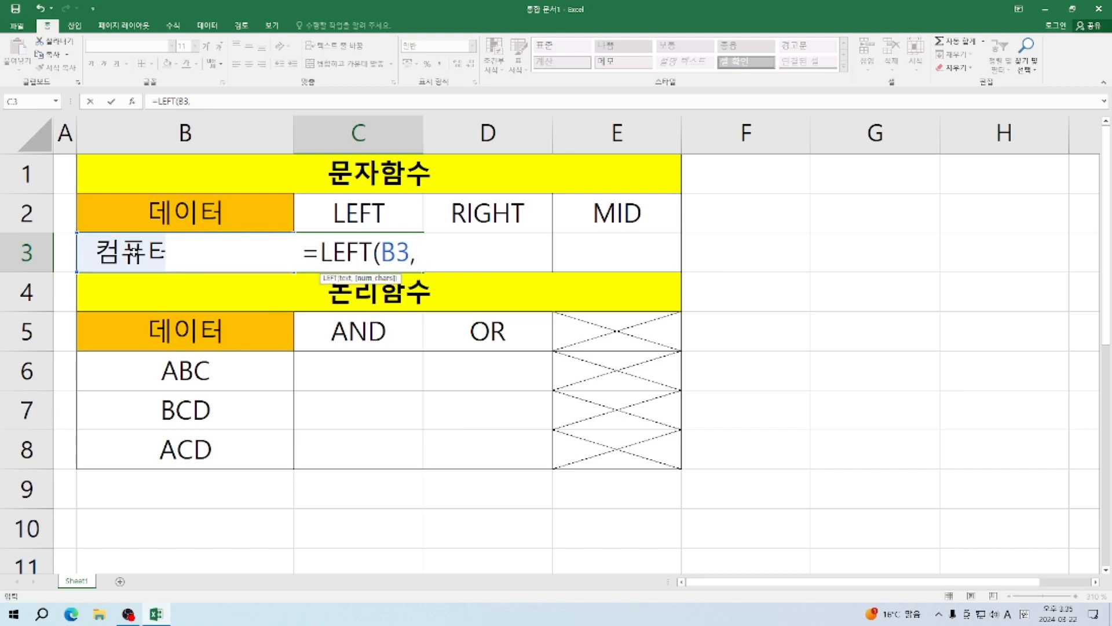
pyautogui.write('3')
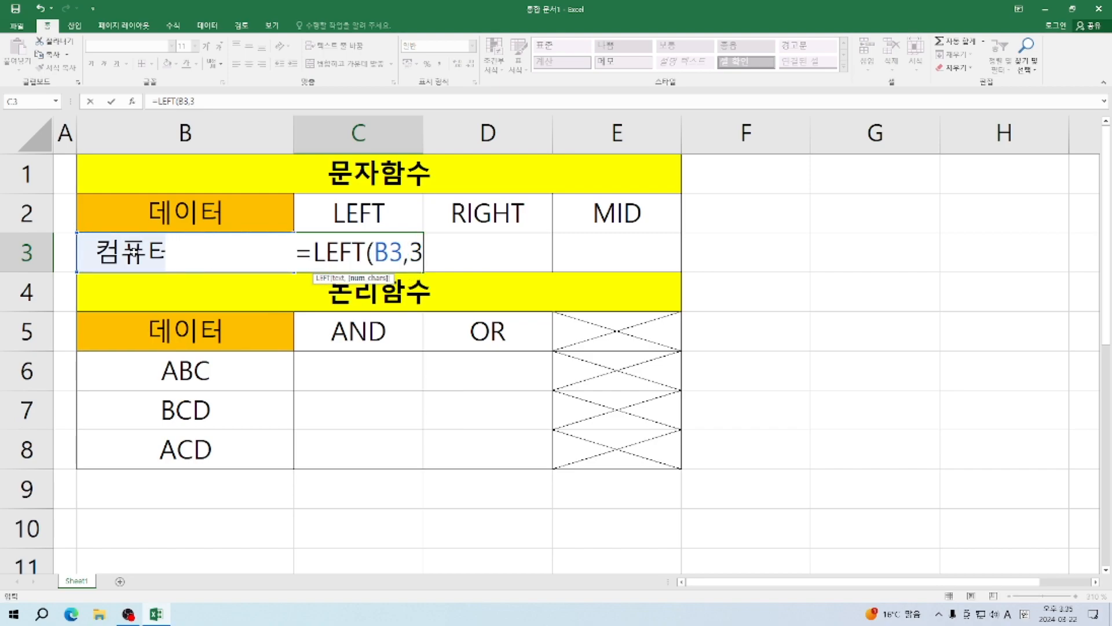
pyautogui.hotkey('ctrl', 'Return')
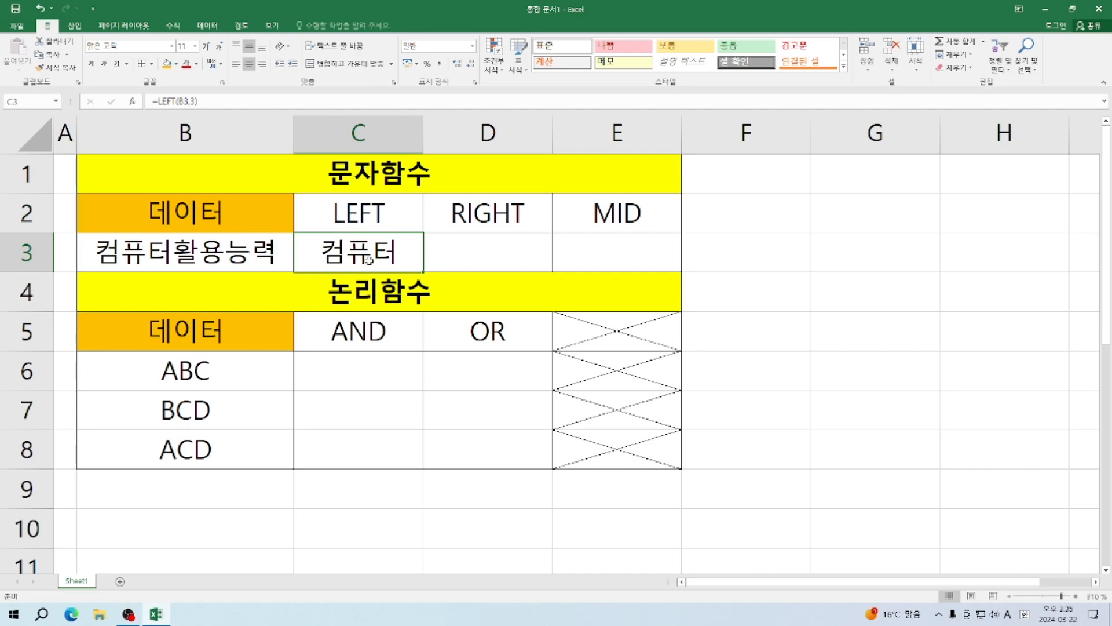
# Enter =LEFT(B3,3) in C3 once more, with B3 as the text and 3 as the number of characters.
pyautogui.write('=LE')
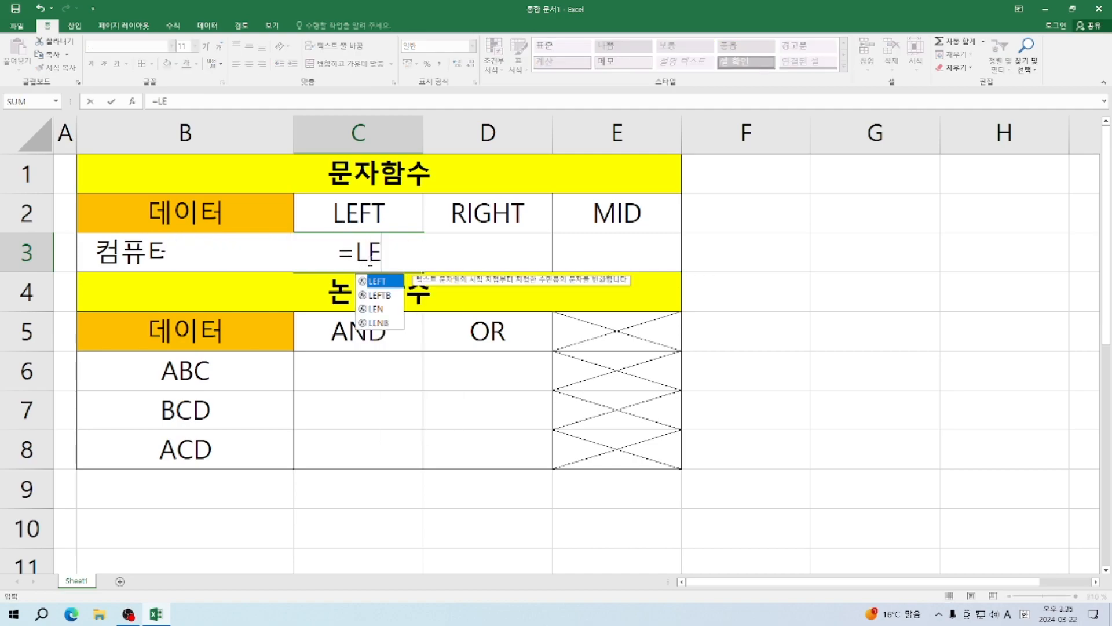
pyautogui.write('FT(')
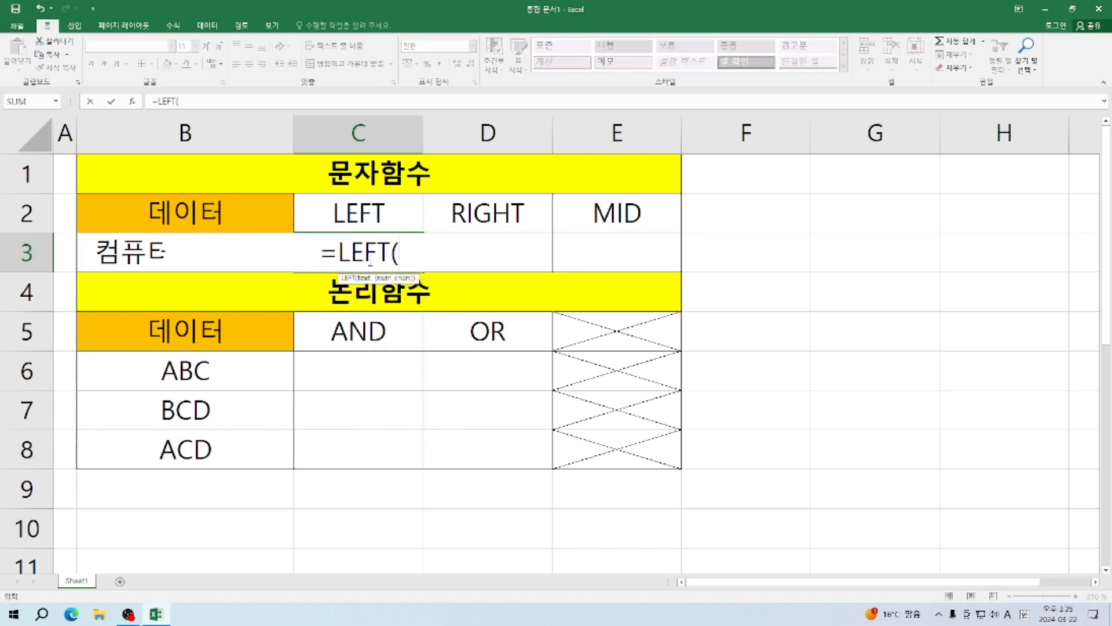
pyautogui.click(120, 253)
pyautogui.write(',3)')
pyautogui.press('Return')
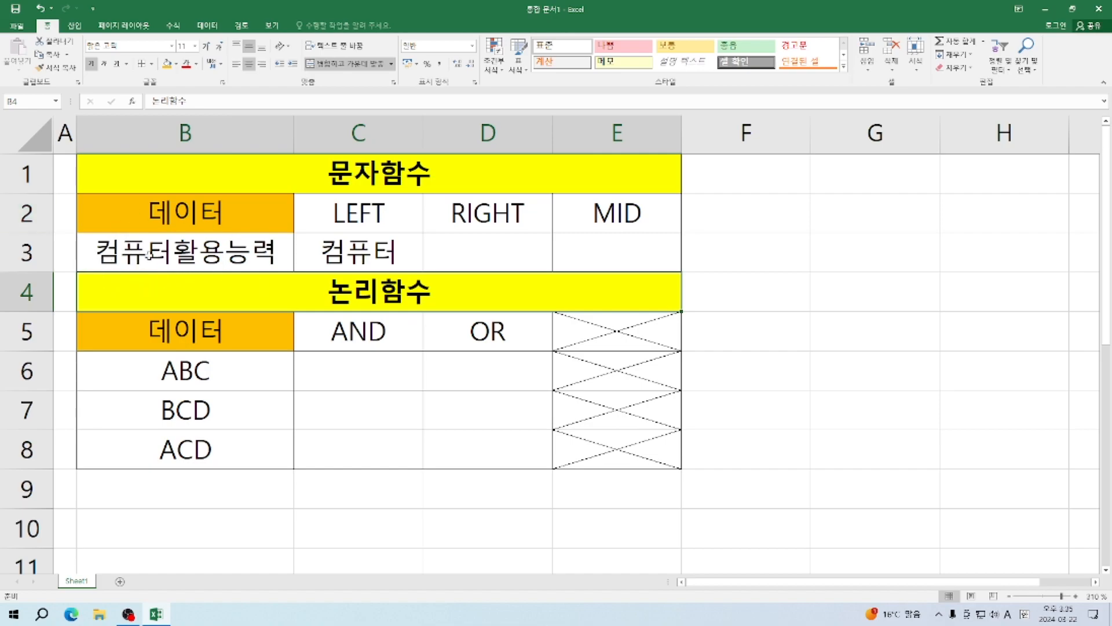
# Enter the formula =RIGHT(B3,2) in cell D3 to extract the last two characters of the data text.
pyautogui.click(496, 255)
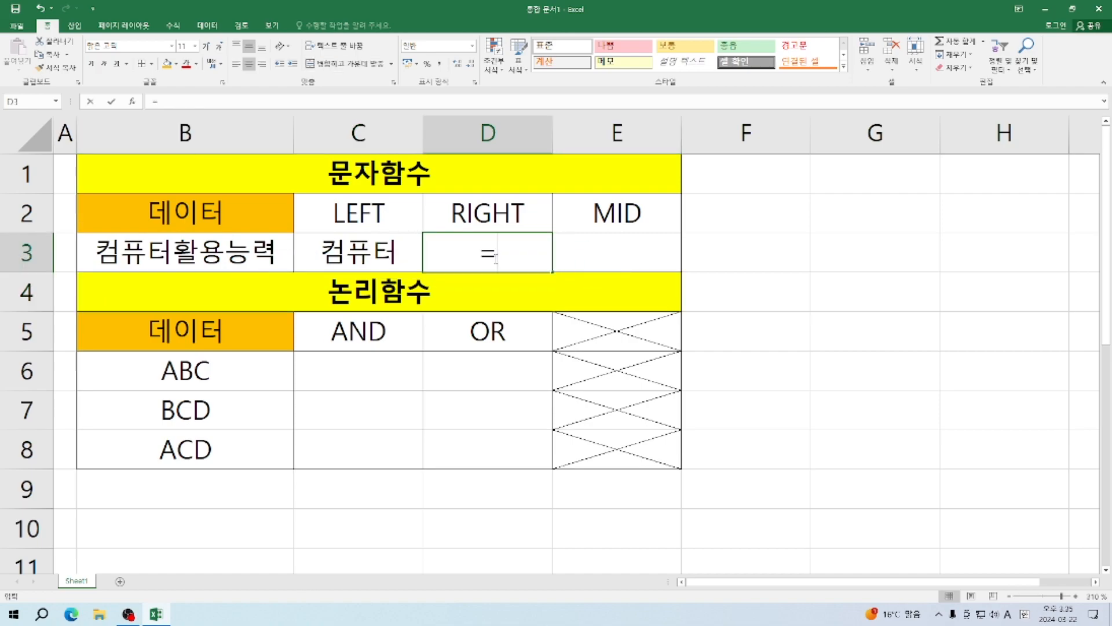
pyautogui.write('=R')
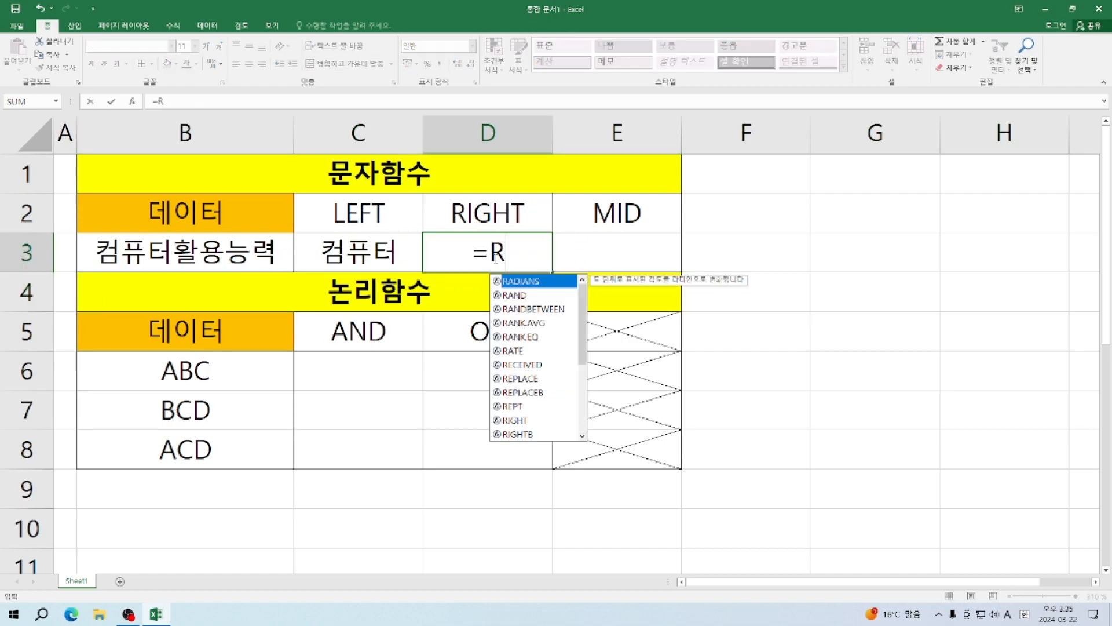
pyautogui.write('IGHT(')
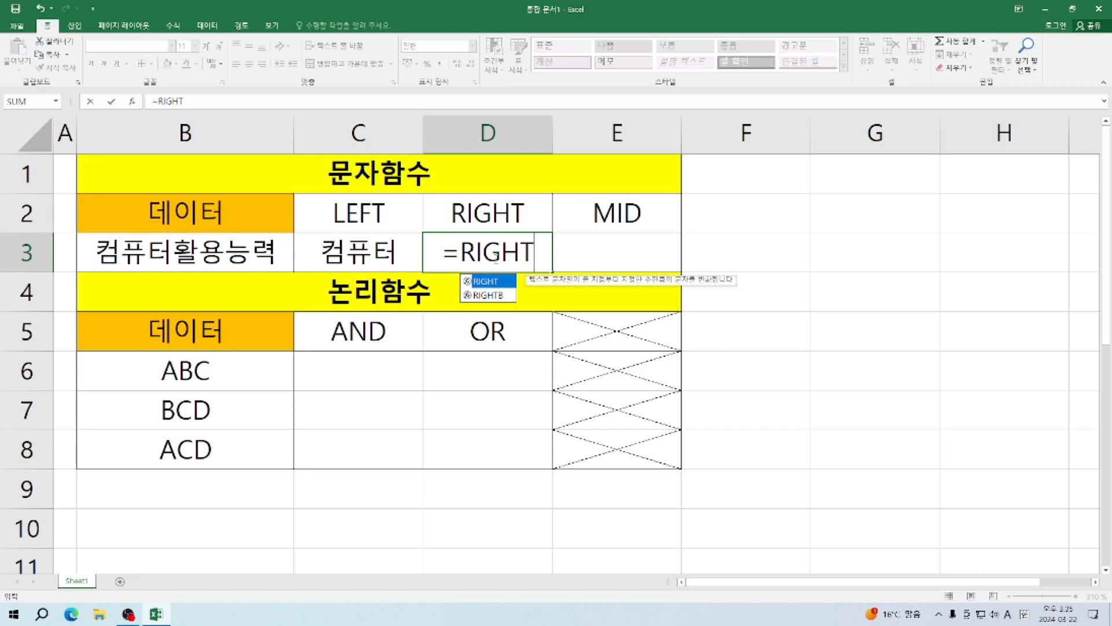
pyautogui.click(208, 258)
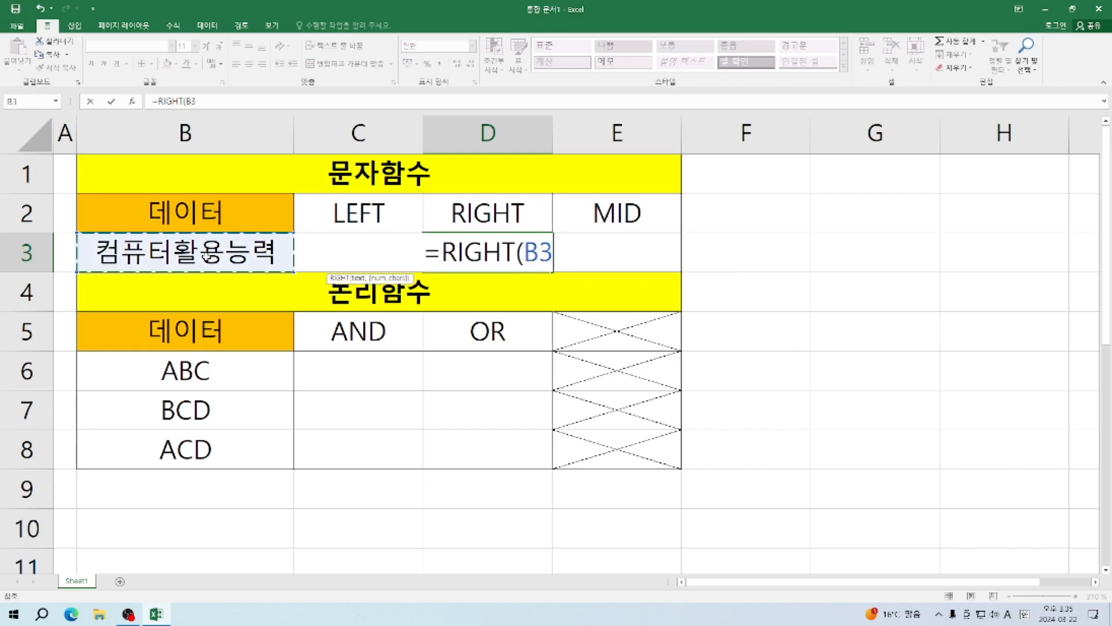
pyautogui.write(',2')
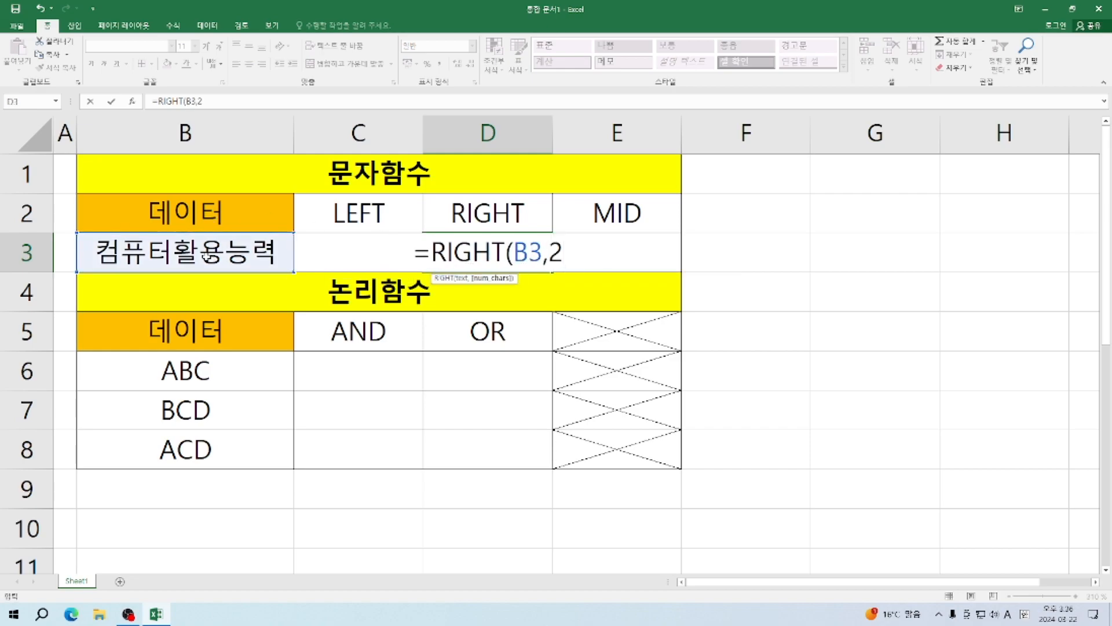
pyautogui.write(')')
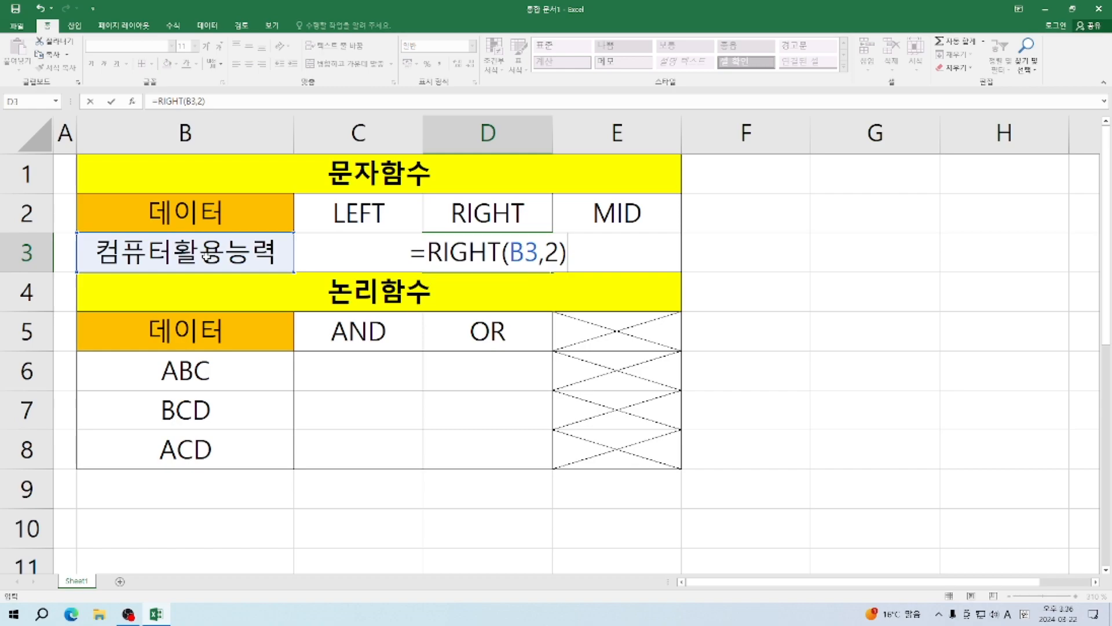
pyautogui.press('Return')
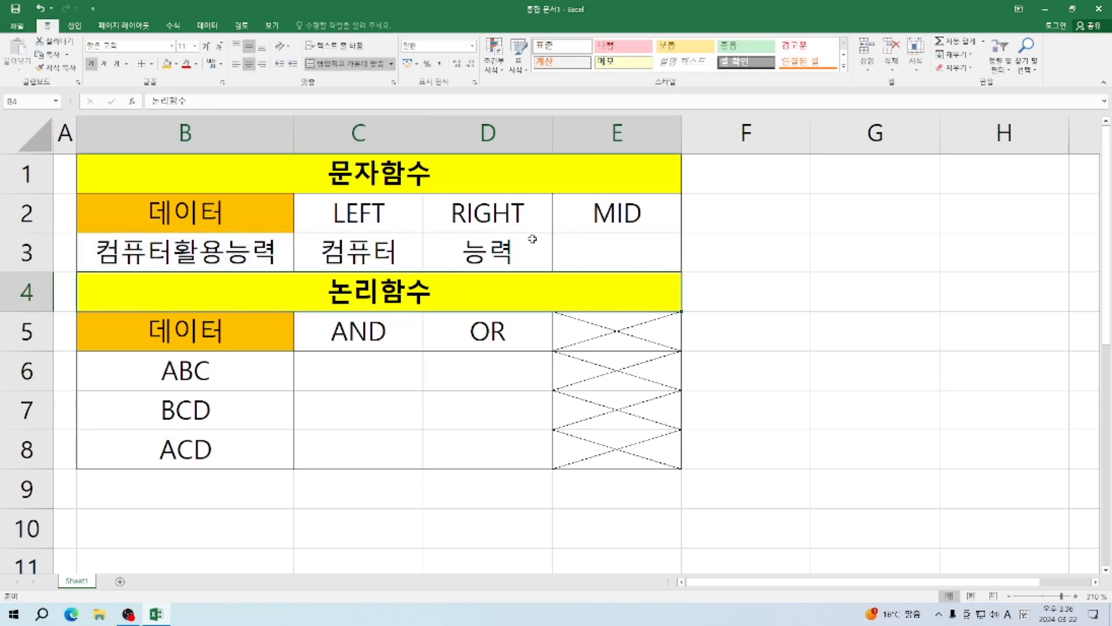
# Replace the formula in D3 with =RIGHT(B3,2), choosing RIGHT from the suggested functions and picking B3 as its text.
pyautogui.click(478, 251)
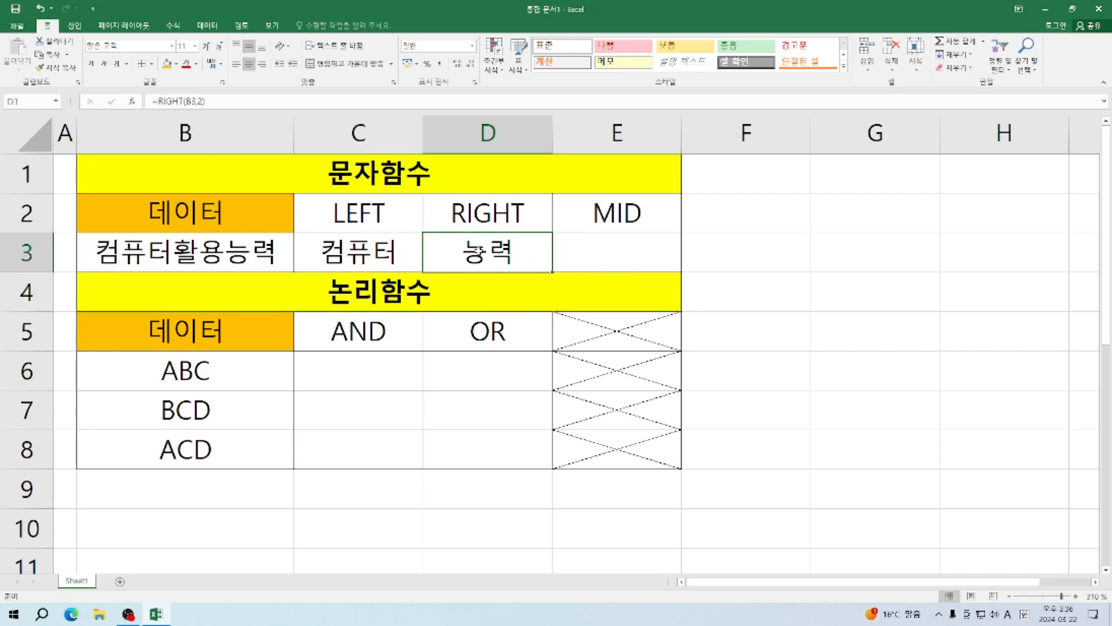
pyautogui.write('=RI')
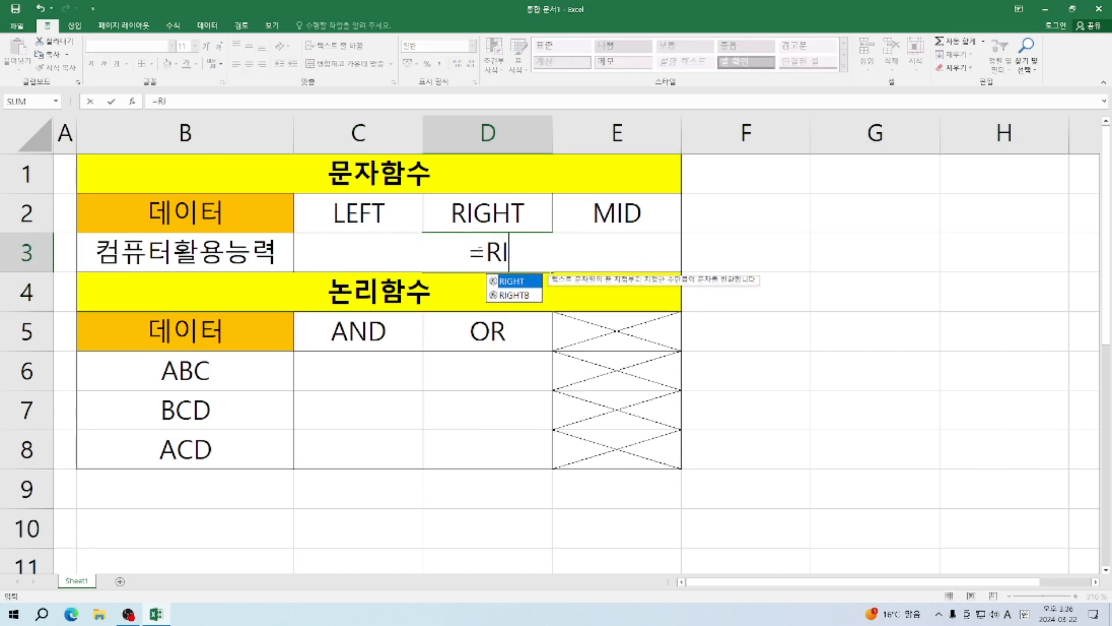
pyautogui.doubleClick(512, 282)
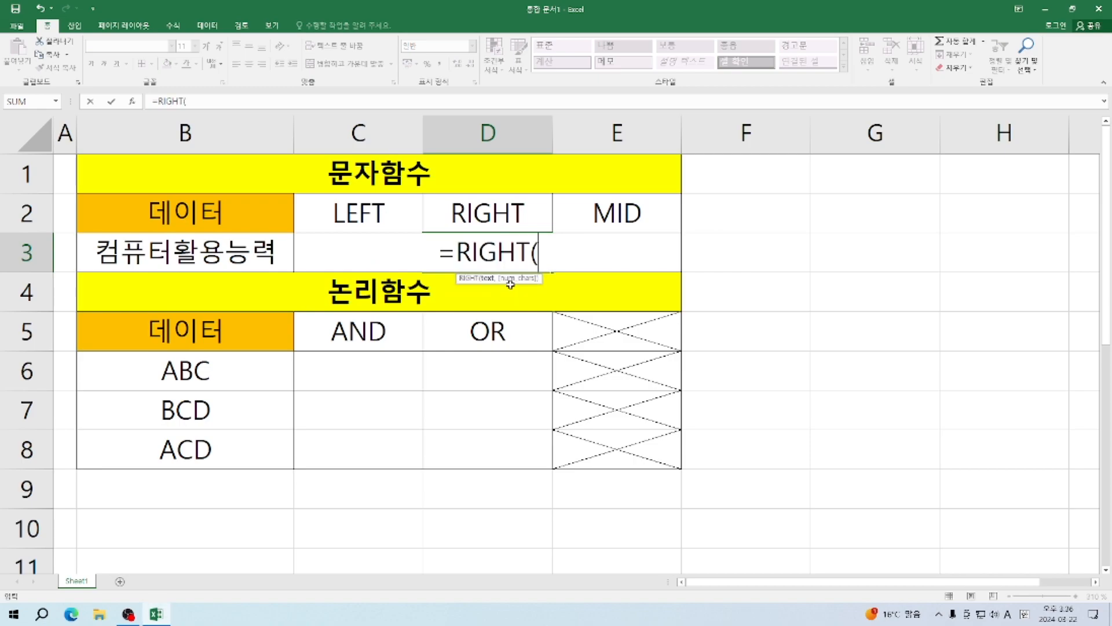
pyautogui.click(182, 253)
pyautogui.write(',')
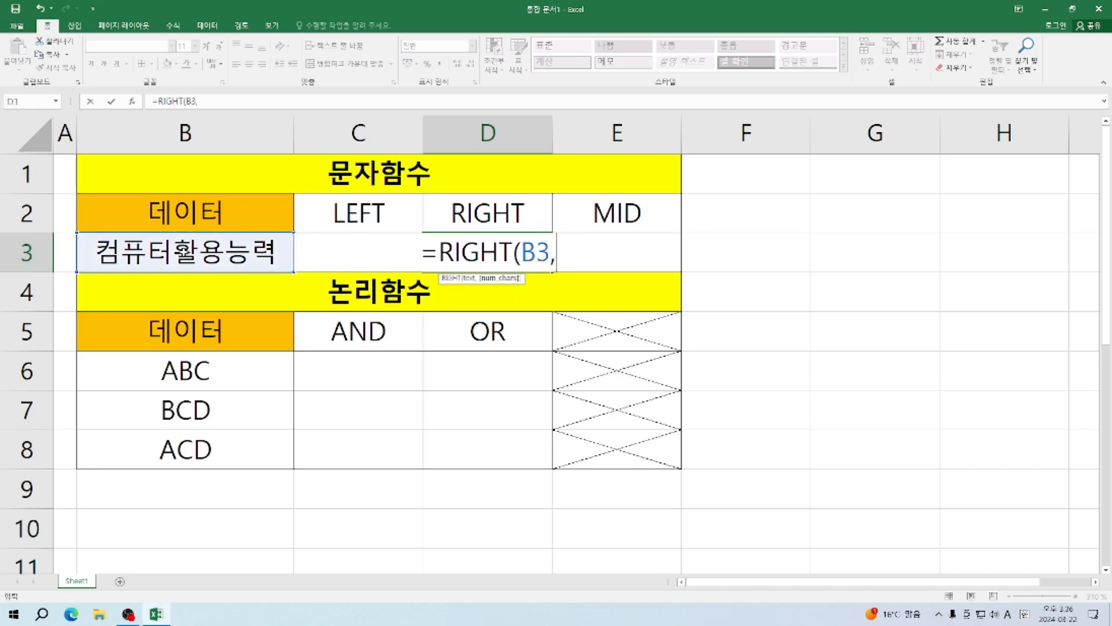
pyautogui.write('2)')
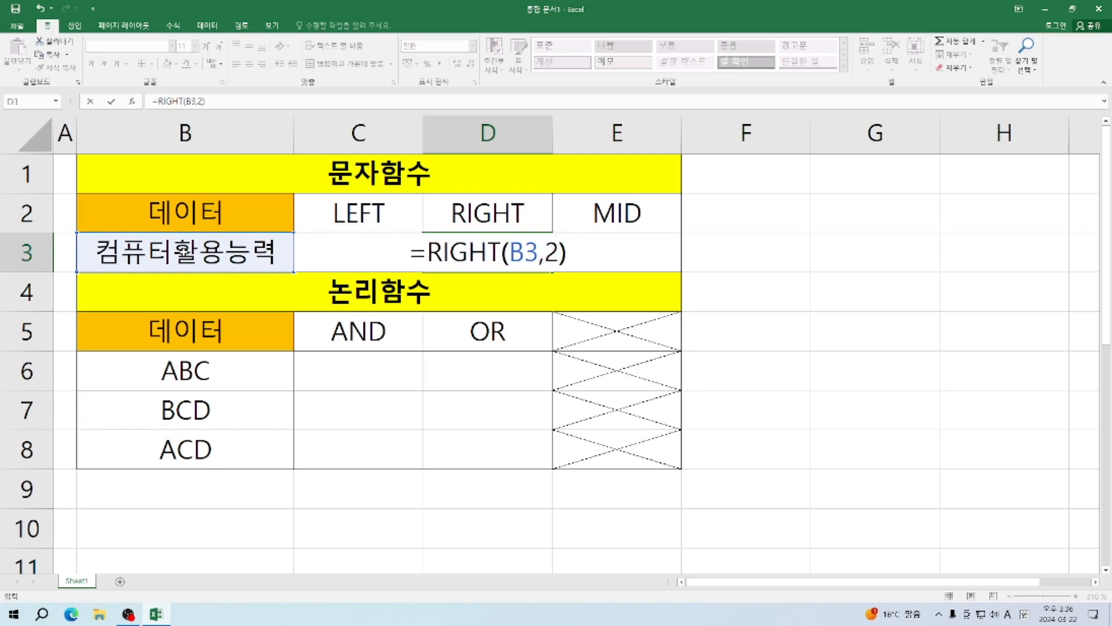
pyautogui.press('Return')
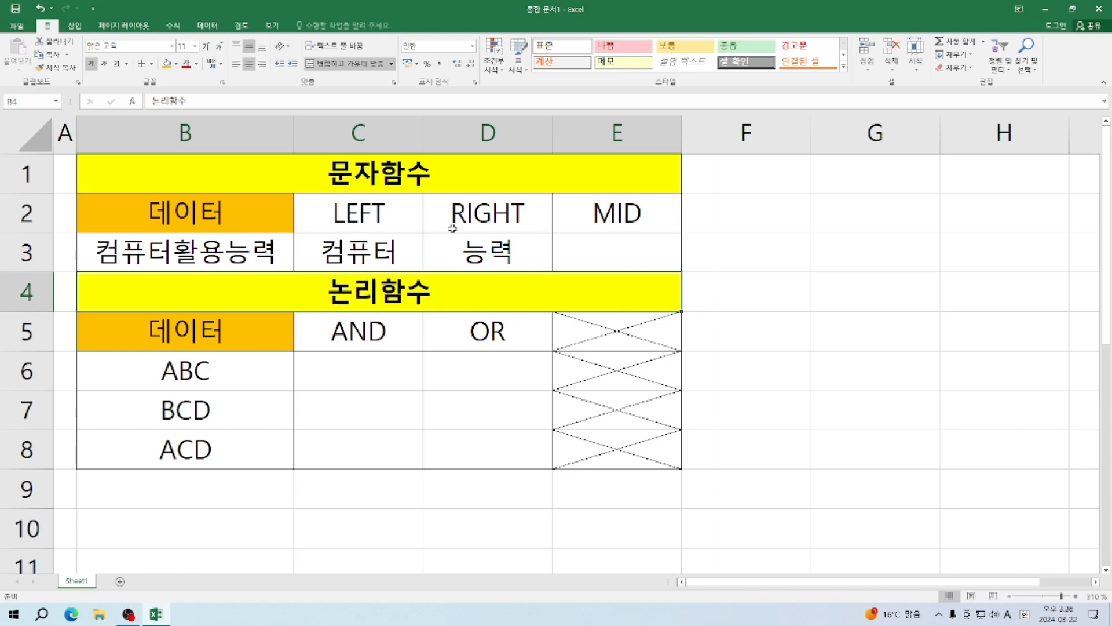
# Enter the formula =MID(B3,4,2) in cell E3 to extract two characters starting from the fourth.
pyautogui.click(605, 254)
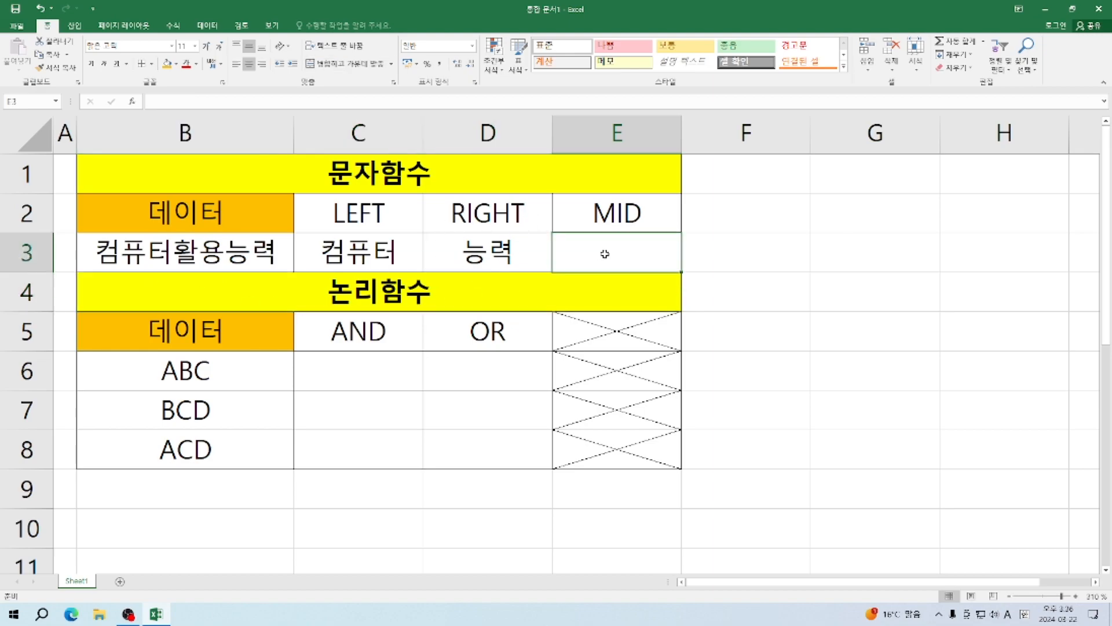
pyautogui.write('=')
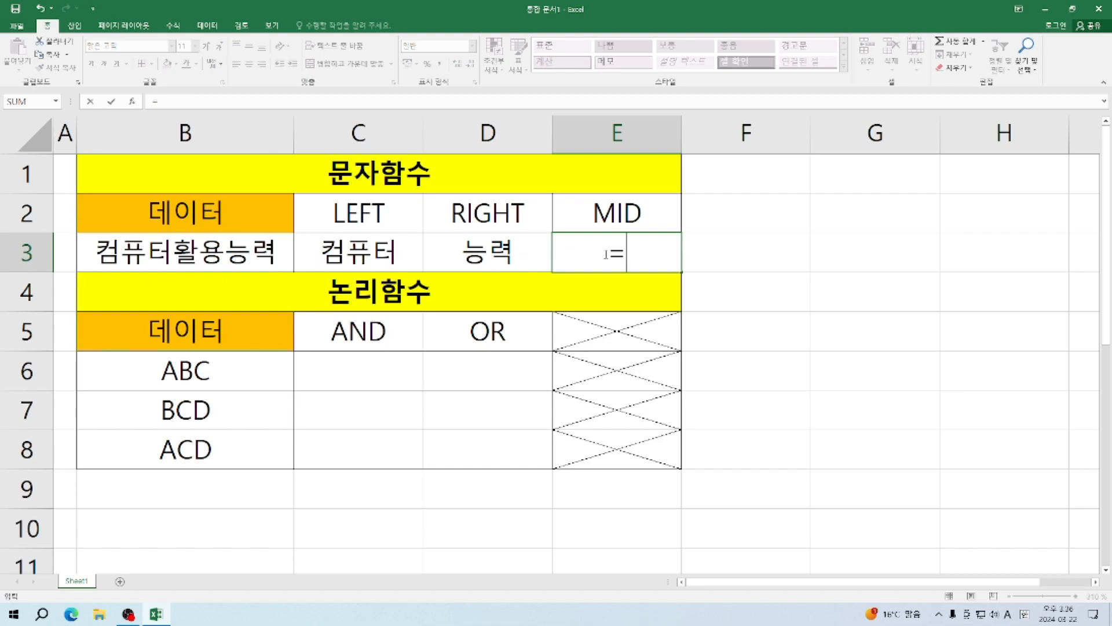
pyautogui.write('MID')
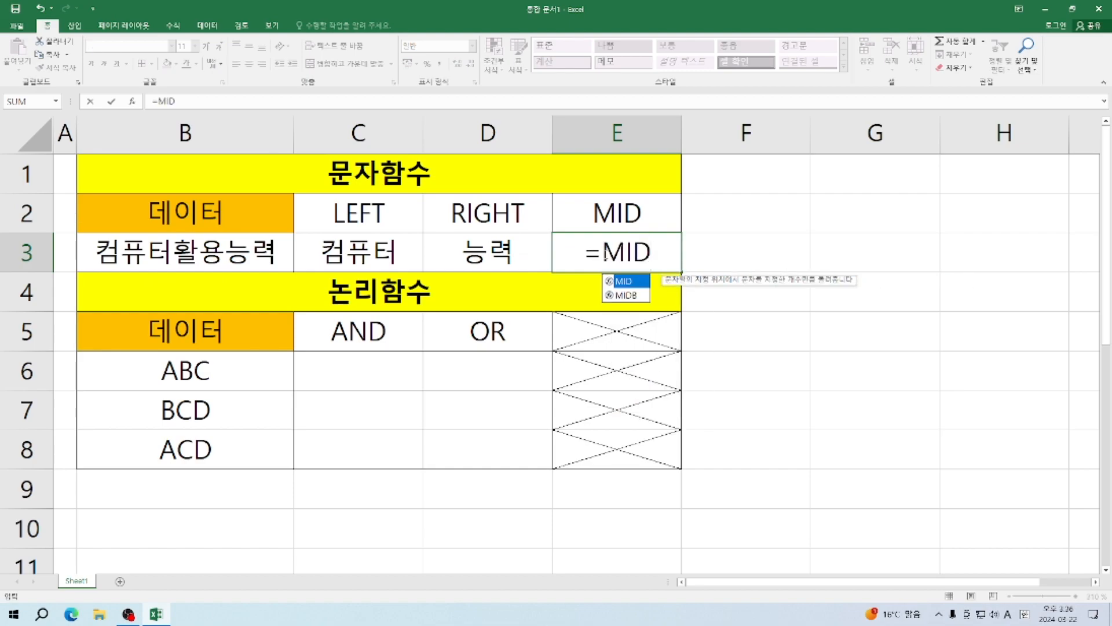
pyautogui.write('(')
pyautogui.click(177, 252)
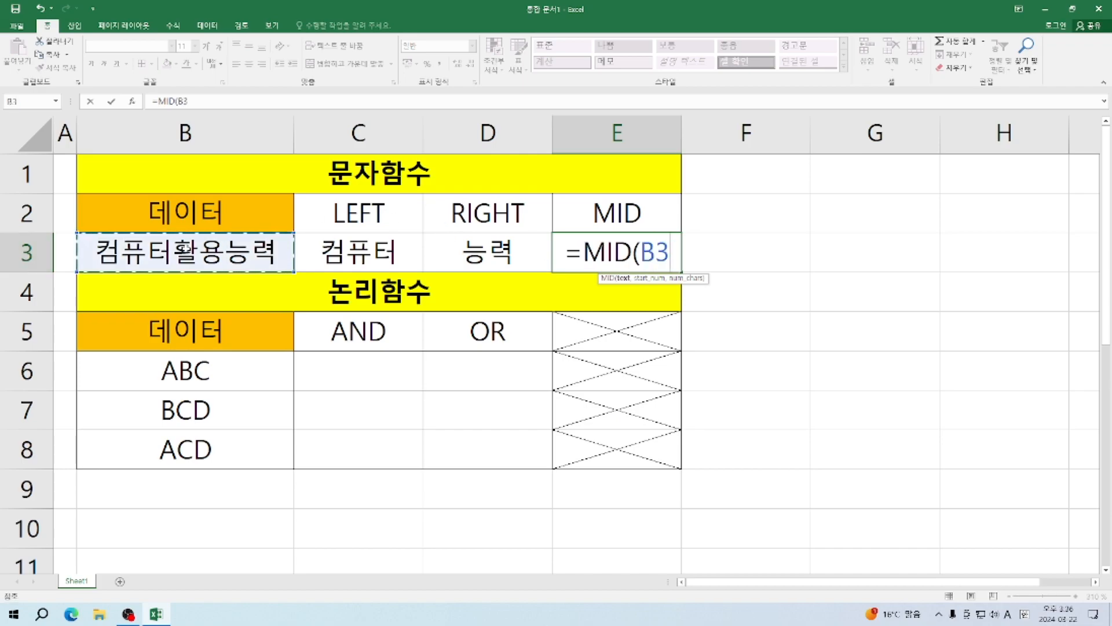
pyautogui.write(',')
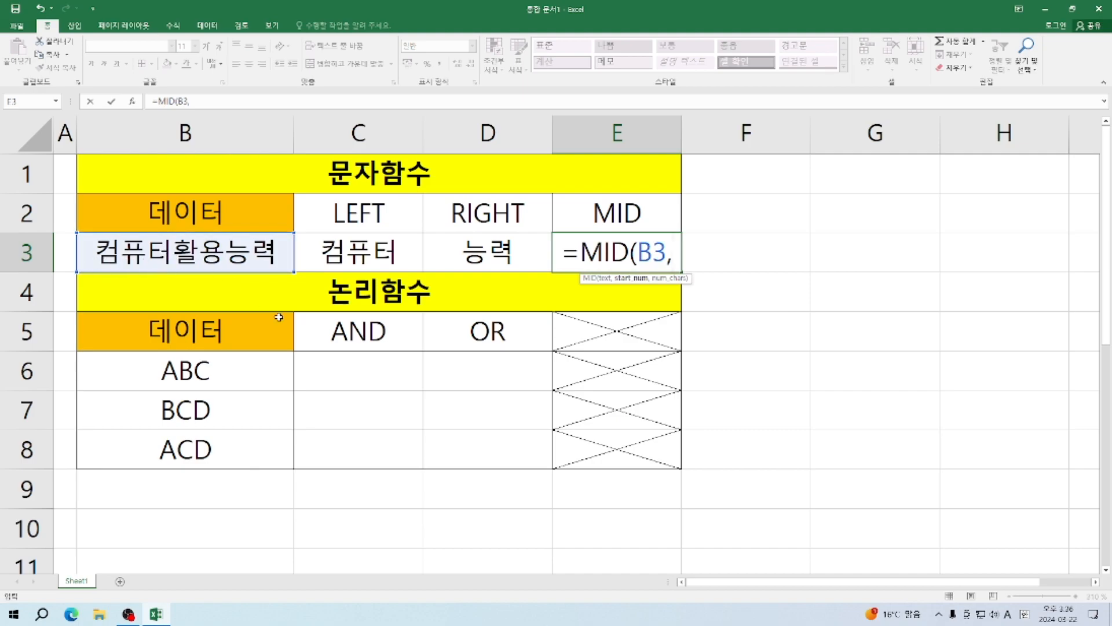
pyautogui.write('4,')
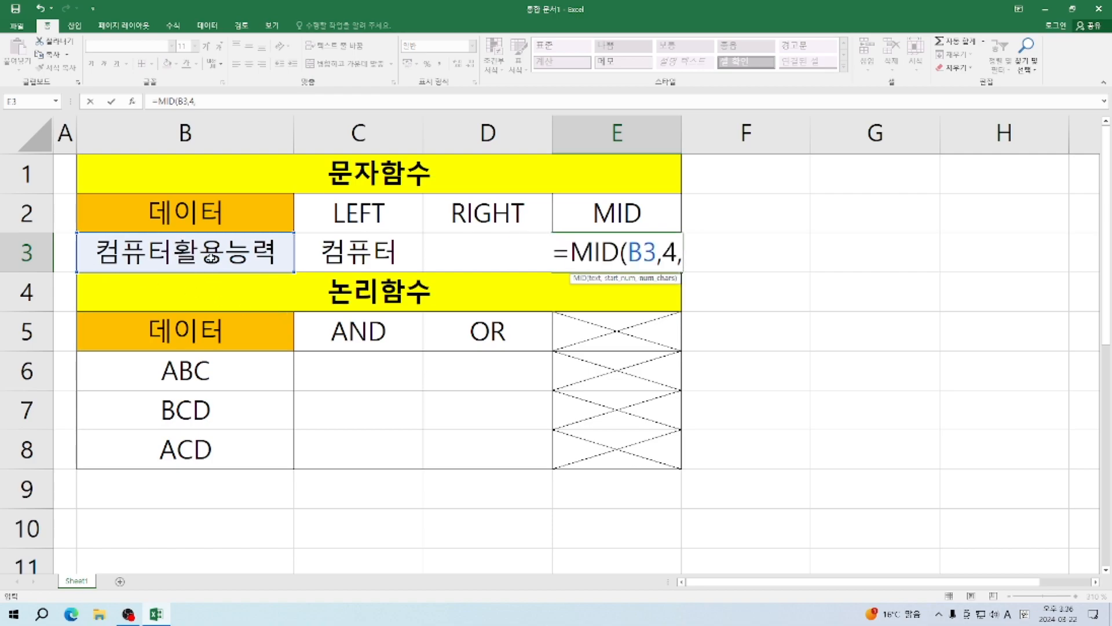
pyautogui.write('2')
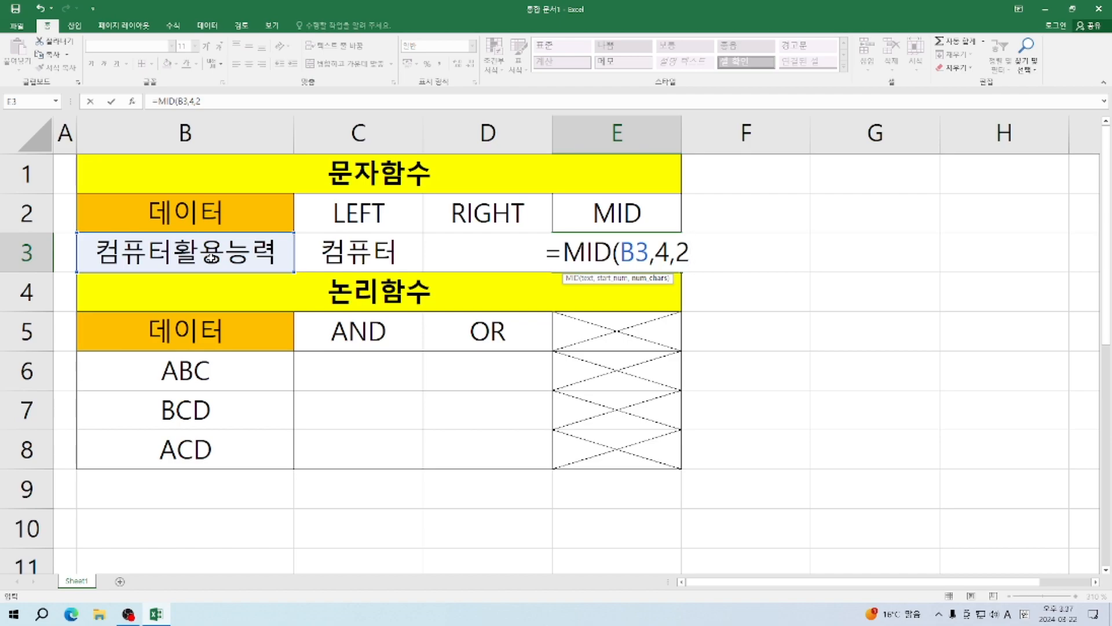
pyautogui.write(')')
pyautogui.press('Return')
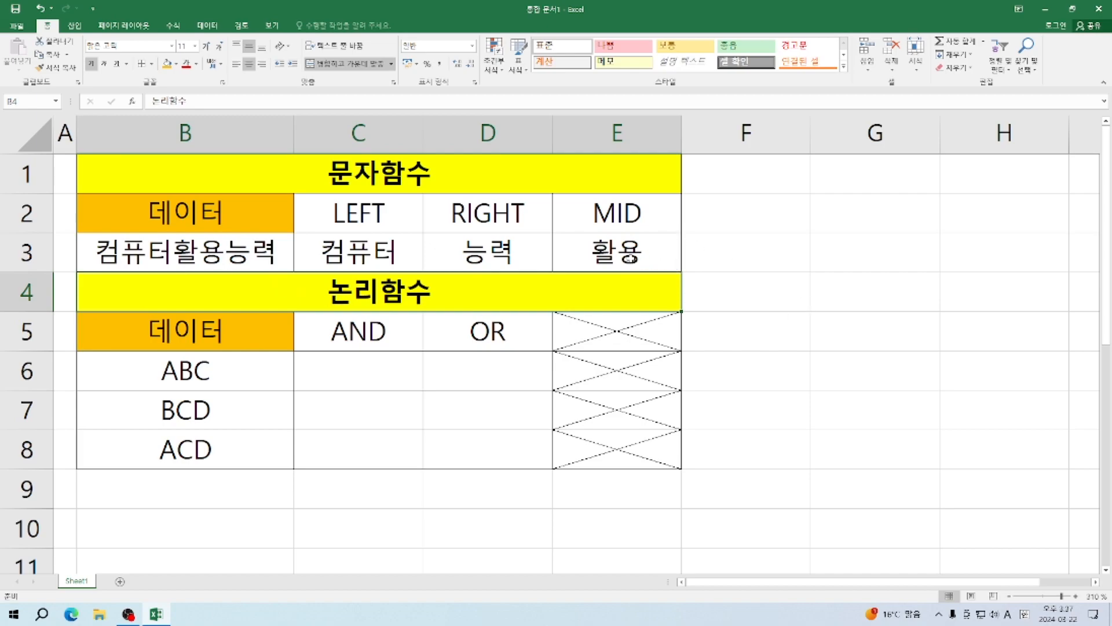
# Replace the formula in E3 with =MID(B3,3,3) to extract three characters starting from the third.
pyautogui.click(630, 259)
pyautogui.write('=')
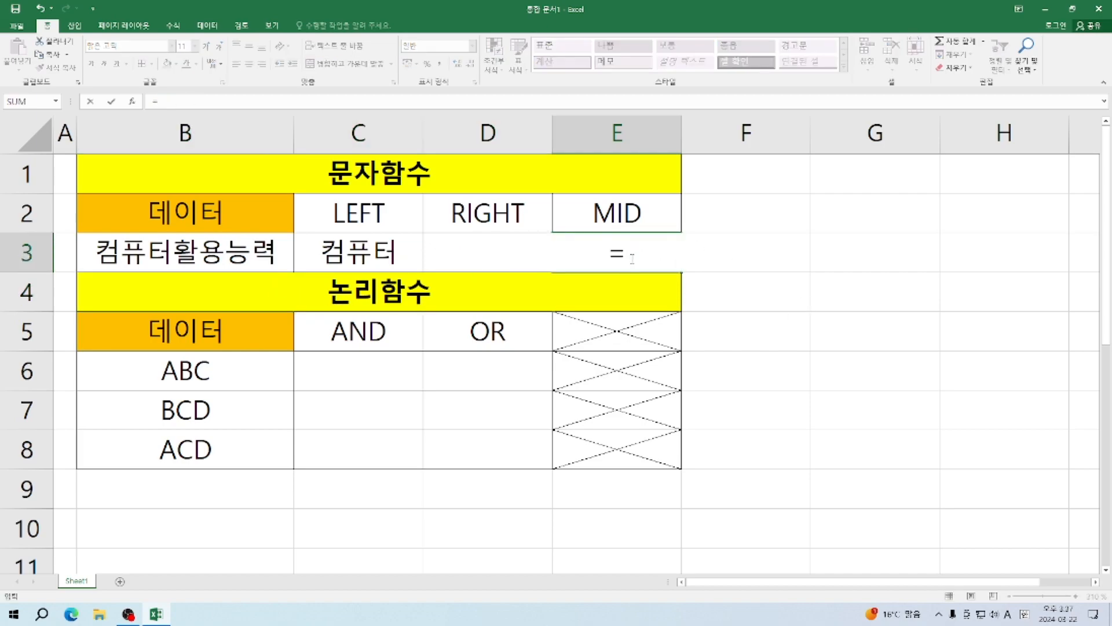
pyautogui.write('MID')
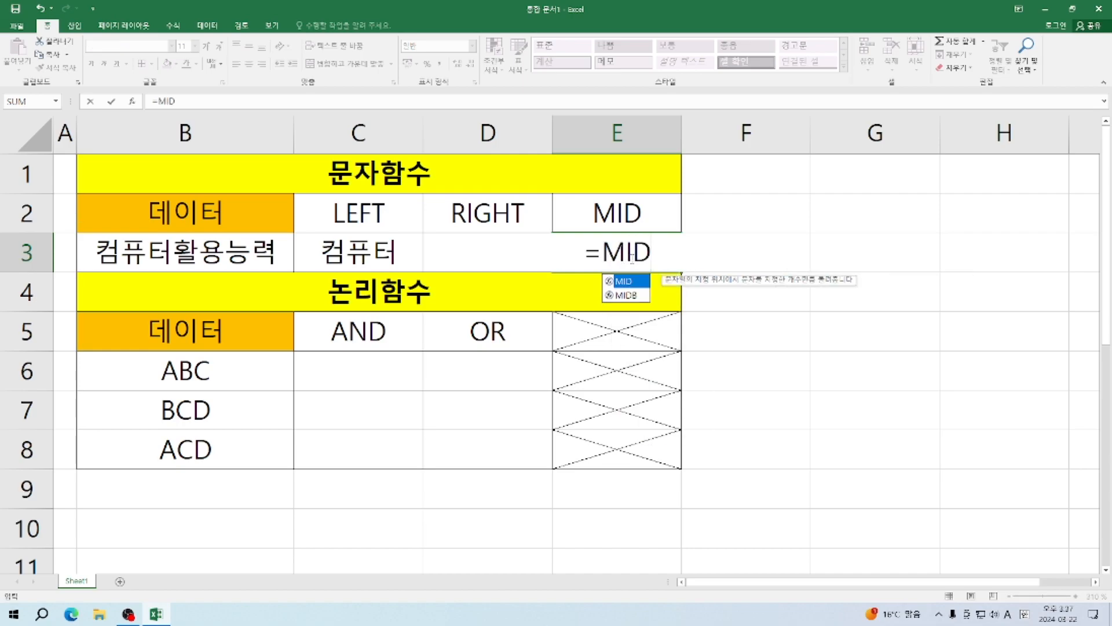
pyautogui.write('(')
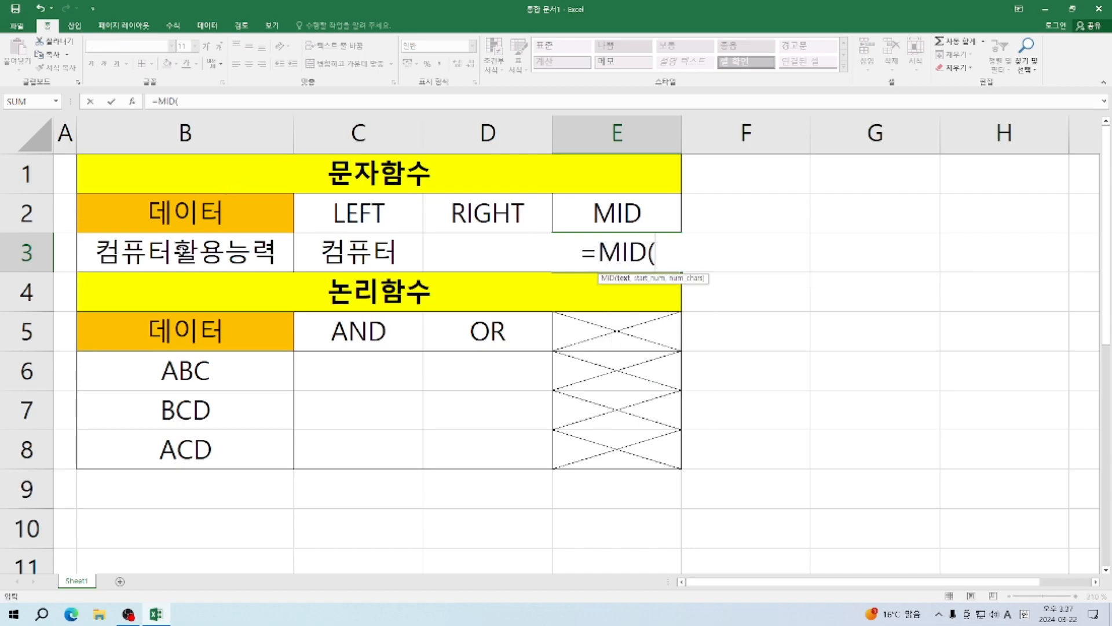
pyautogui.click(188, 253)
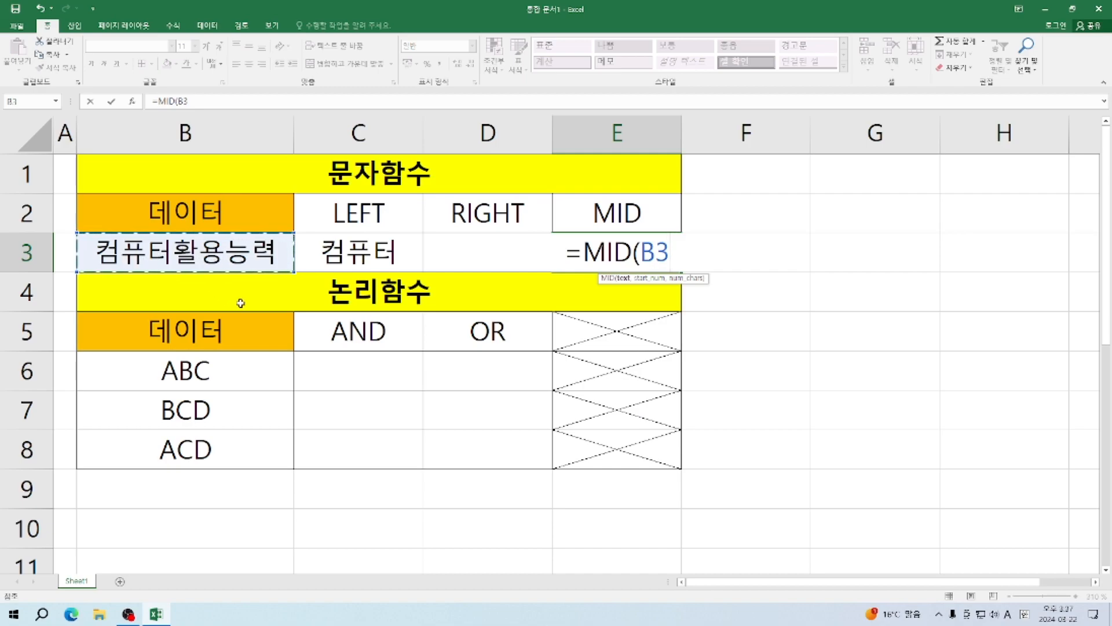
pyautogui.write(',')
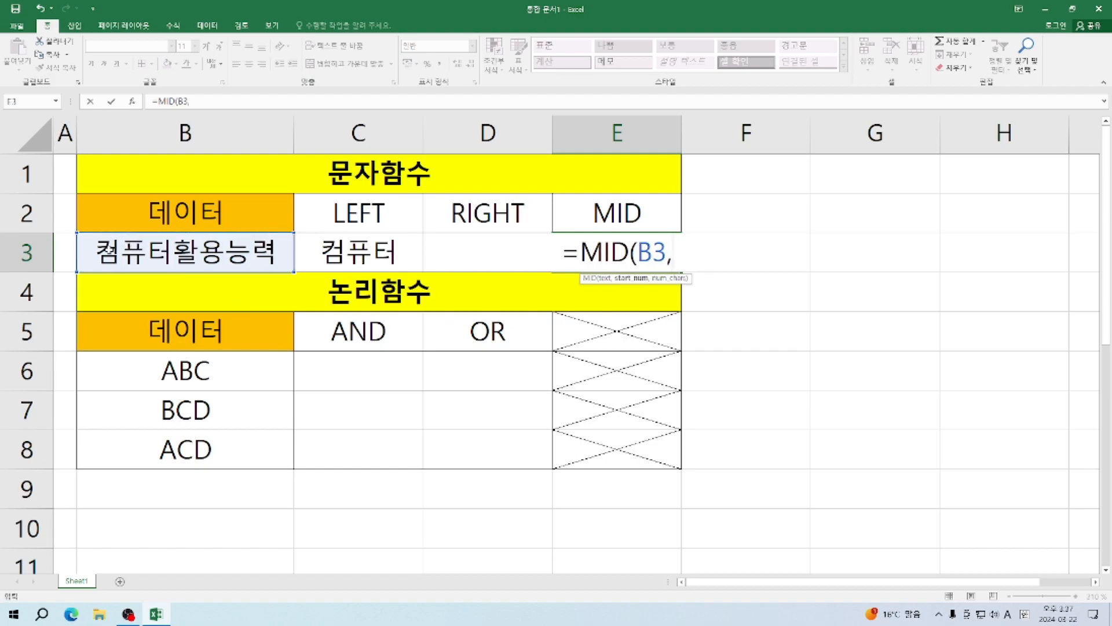
pyautogui.write('3,3')
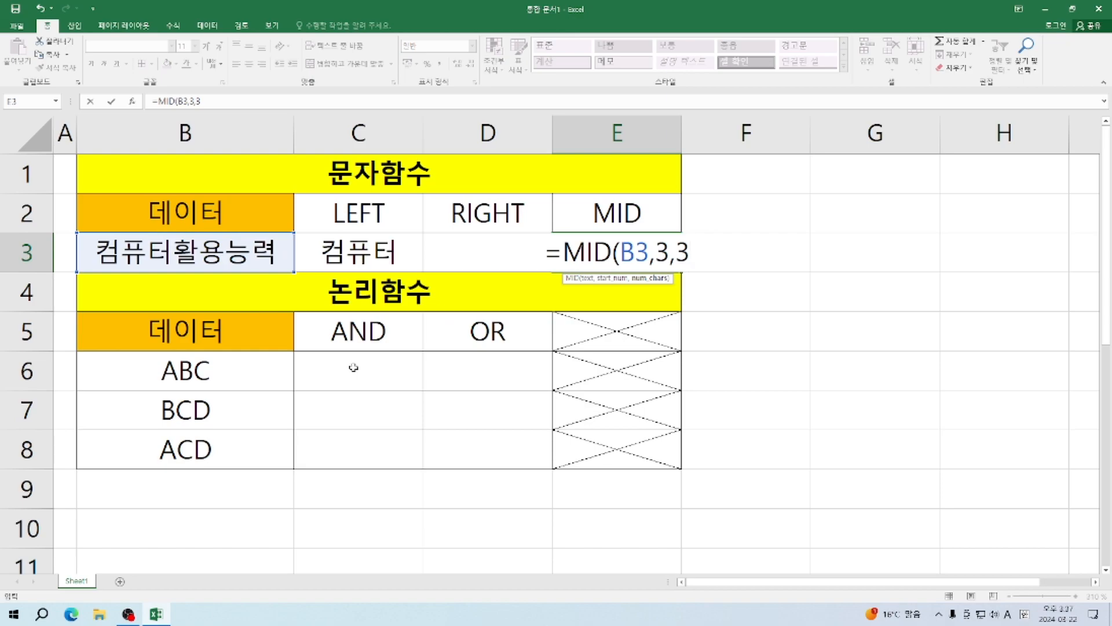
pyautogui.write(')')
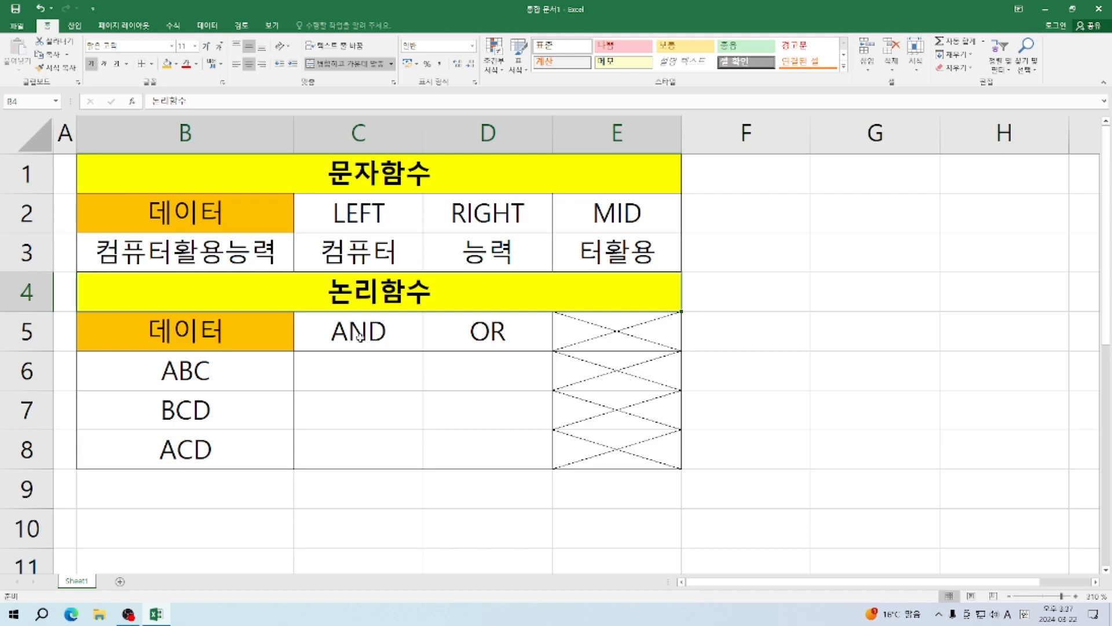
# Remove both diagonal border lines from cells E5 to E8.
pyautogui.moveTo(600, 331); pyautogui.dragTo(609, 447)
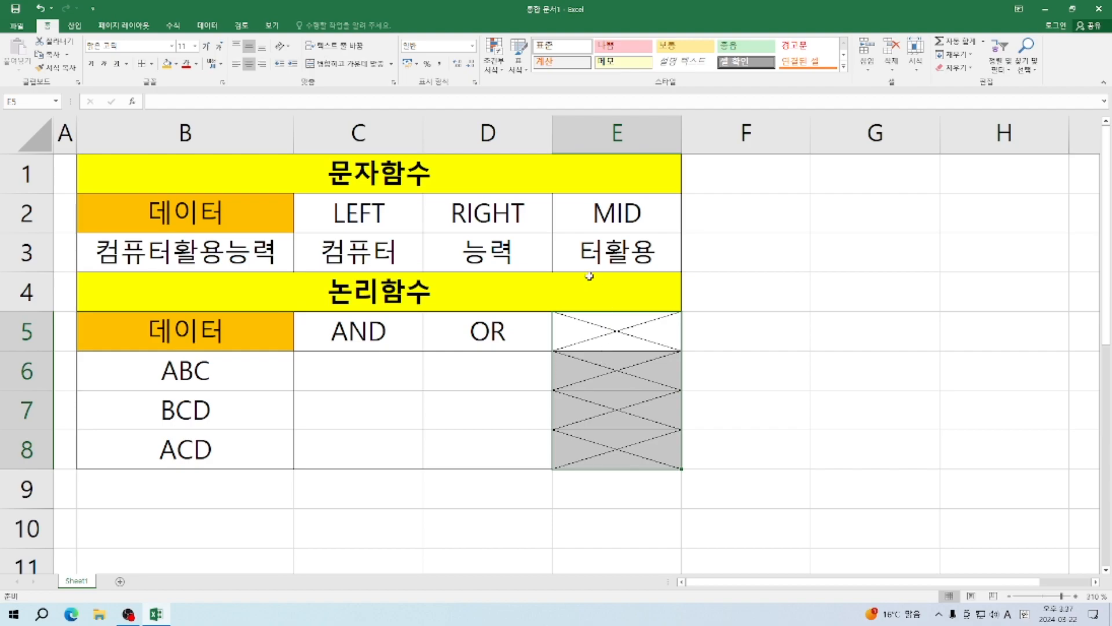
pyautogui.rightClick(577, 321)
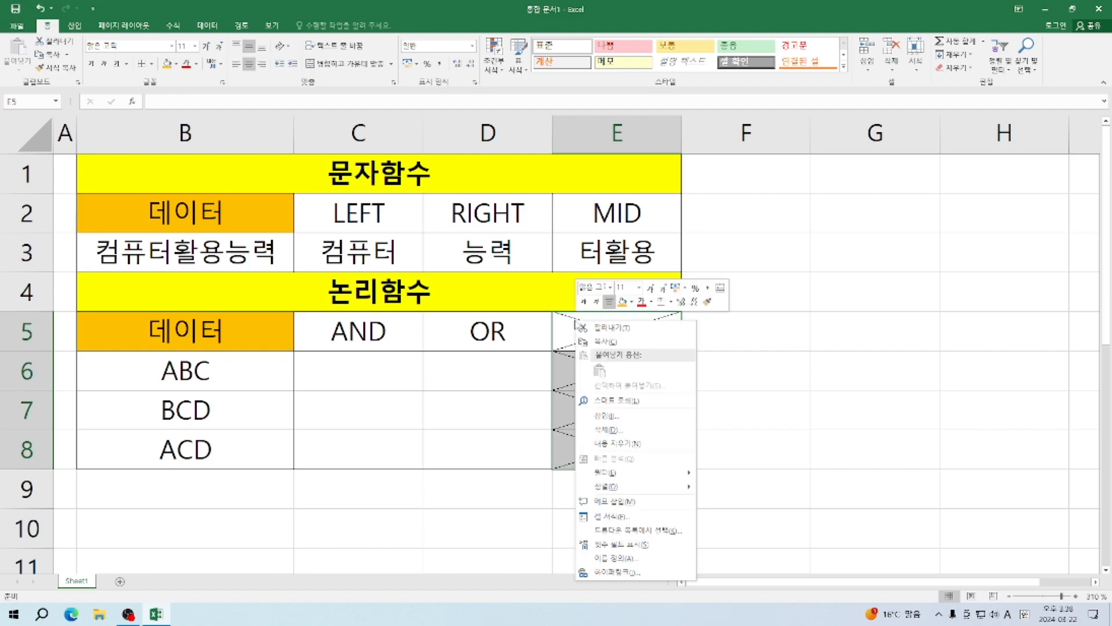
pyautogui.click(645, 522)
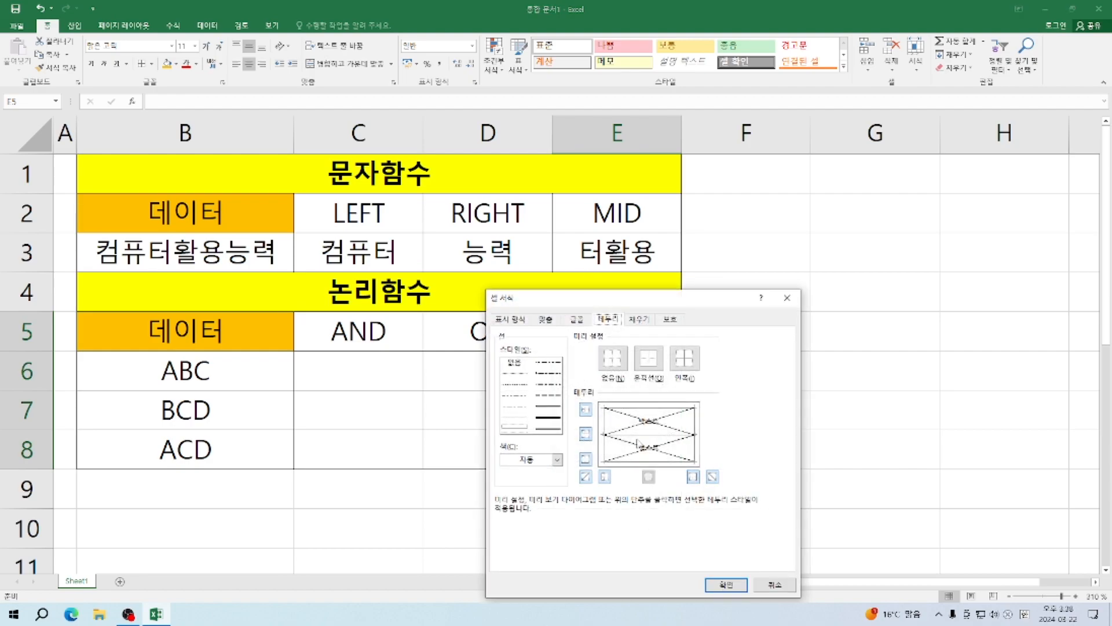
pyautogui.click(585, 477)
pyautogui.click(713, 476)
pyautogui.click(726, 585)
# Move the logical function headings one column over, with AND in D5 and OR in E5, and clear C5.
pyautogui.click(462, 332)
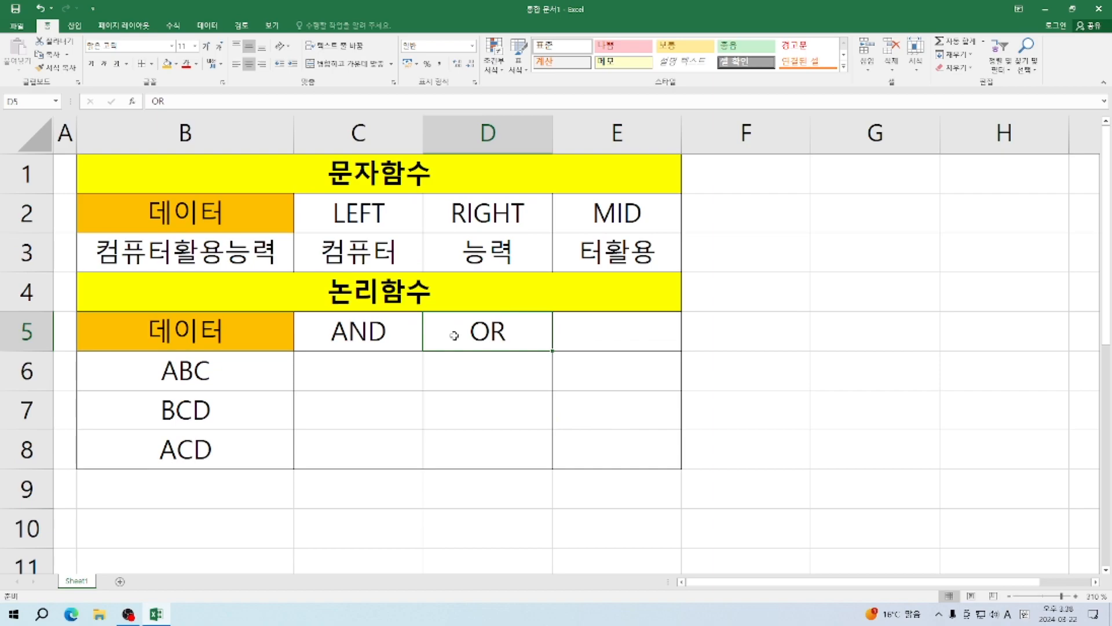
pyautogui.write('AND')
pyautogui.press('Tab')
pyautogui.write('OR')
pyautogui.press('Return')
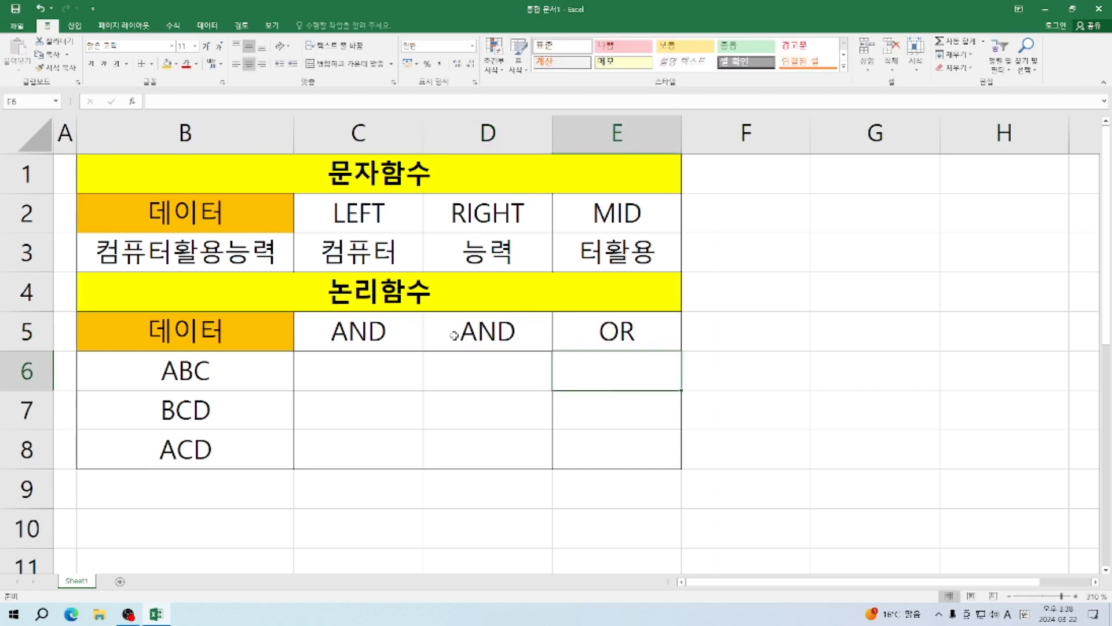
pyautogui.click(326, 340)
pyautogui.press('Delete')
# Fill B5:C5 with the orange heading colour and merge and centre the two cells.
pyautogui.moveTo(197, 332); pyautogui.dragTo(315, 336)
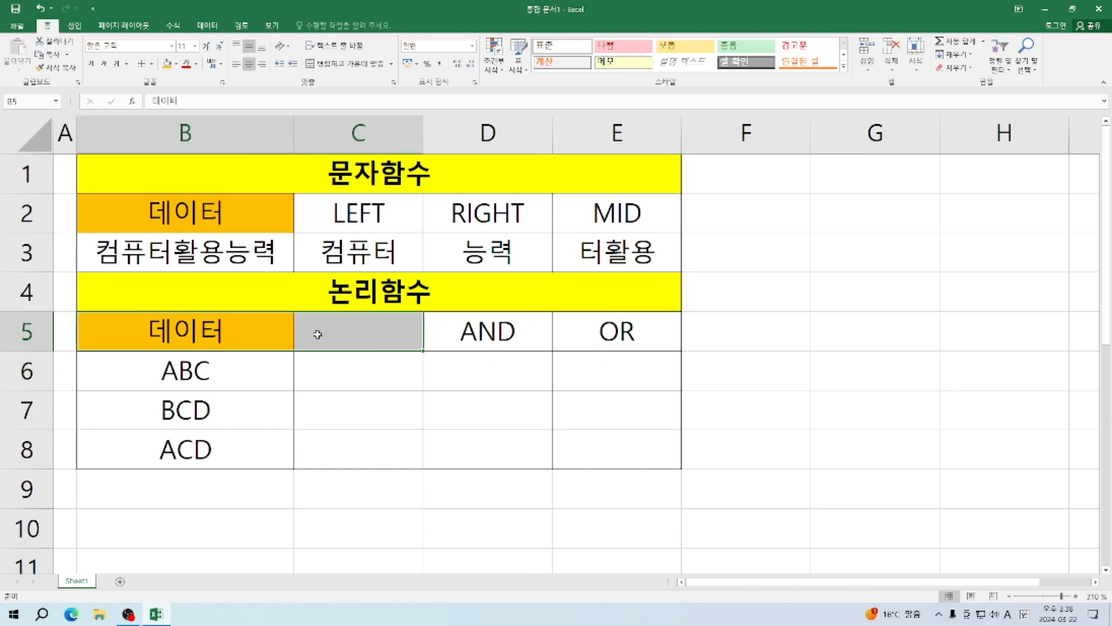
pyautogui.click(168, 65)
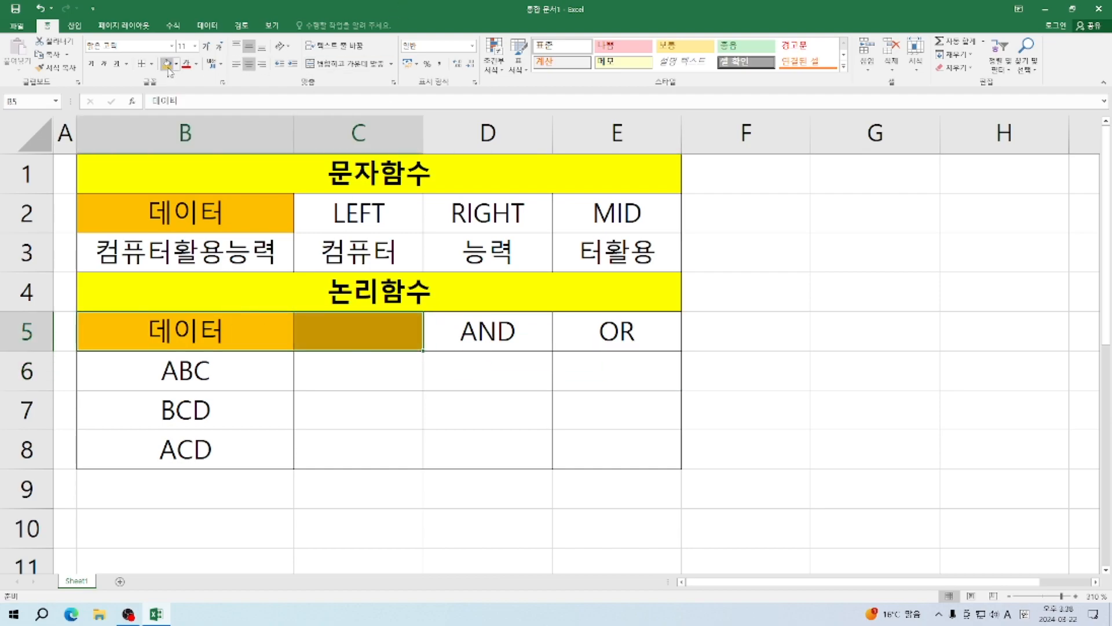
pyautogui.click(313, 65)
# Enter the values A, B and A in cells C6, C7 and C8.
pyautogui.click(357, 369)
pyautogui.write('A')
pyautogui.press('Return')
pyautogui.write('B')
pyautogui.press('Return')
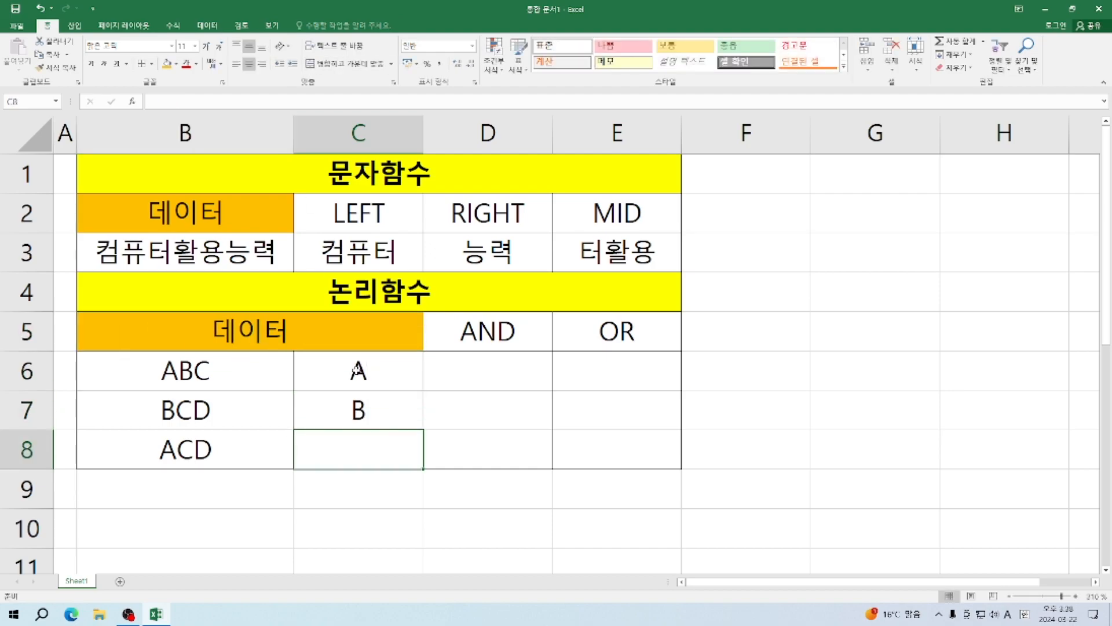
pyautogui.write('A')
pyautogui.press('Return')
pyautogui.press('Up')
pyautogui.press('Up')
pyautogui.press('Up')
pyautogui.press('Up')
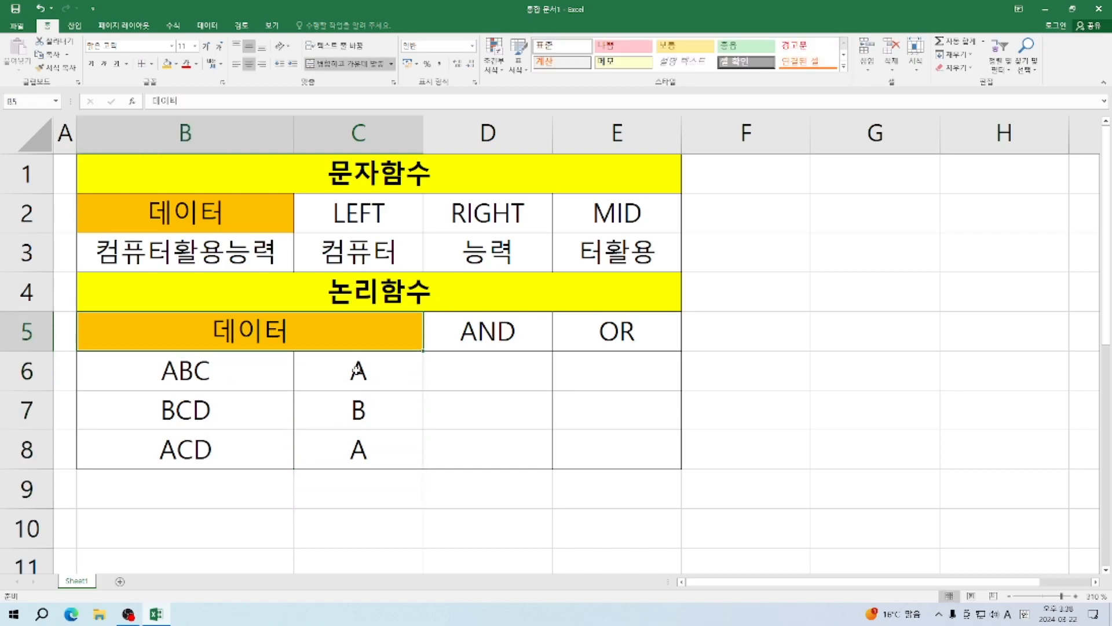
# Start an AND formula in cell D6 with C6="A" as its first condition.
pyautogui.click(390, 380)
pyautogui.click(501, 368)
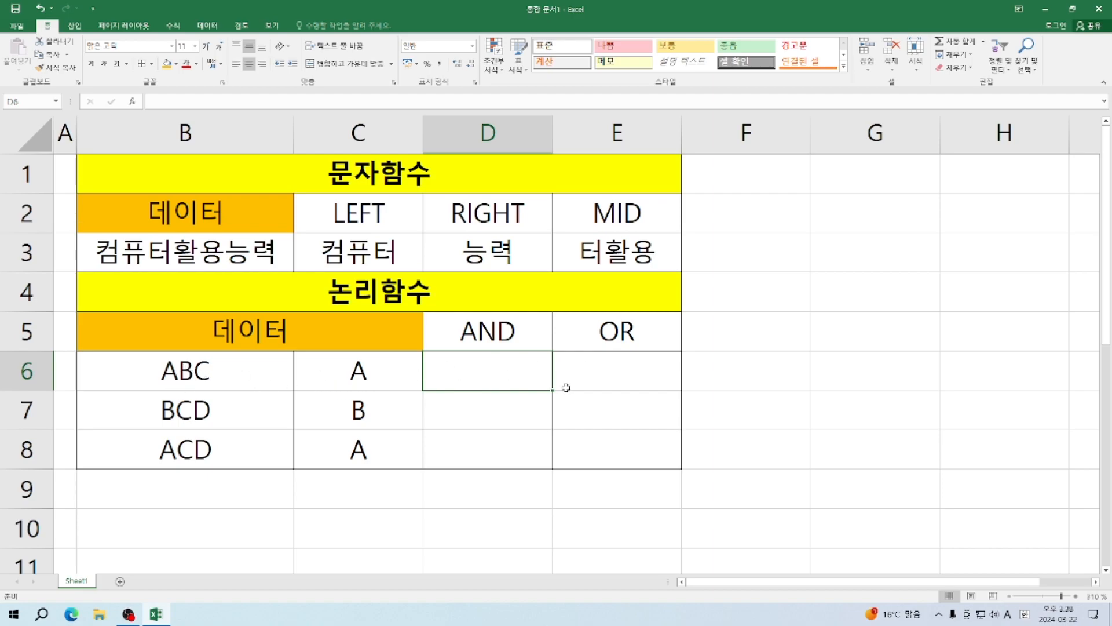
pyautogui.write('=')
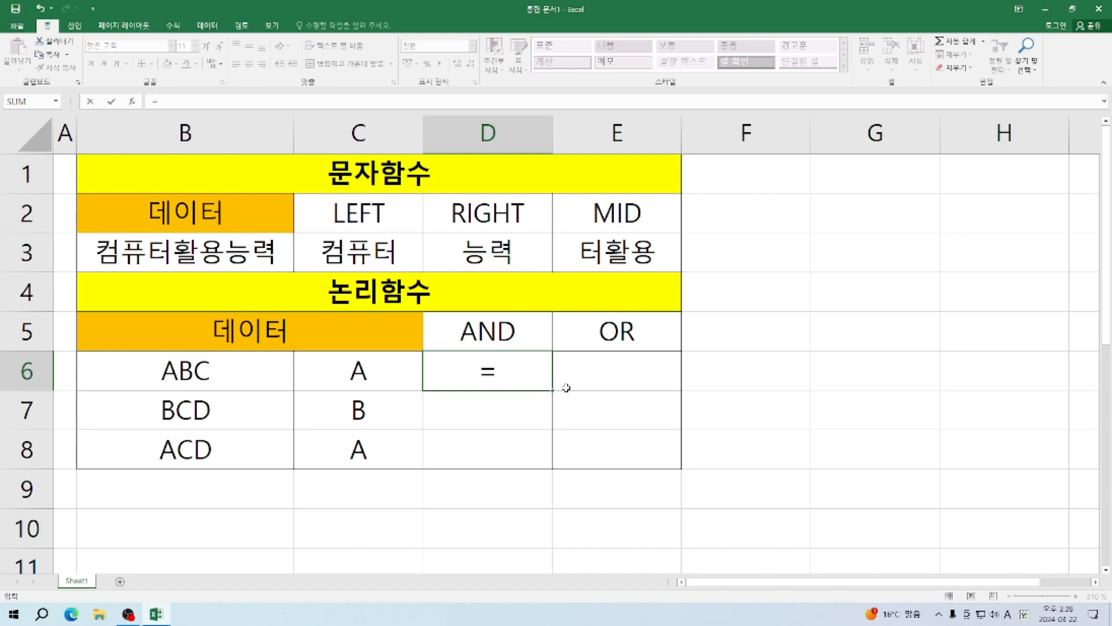
pyautogui.write('AND')
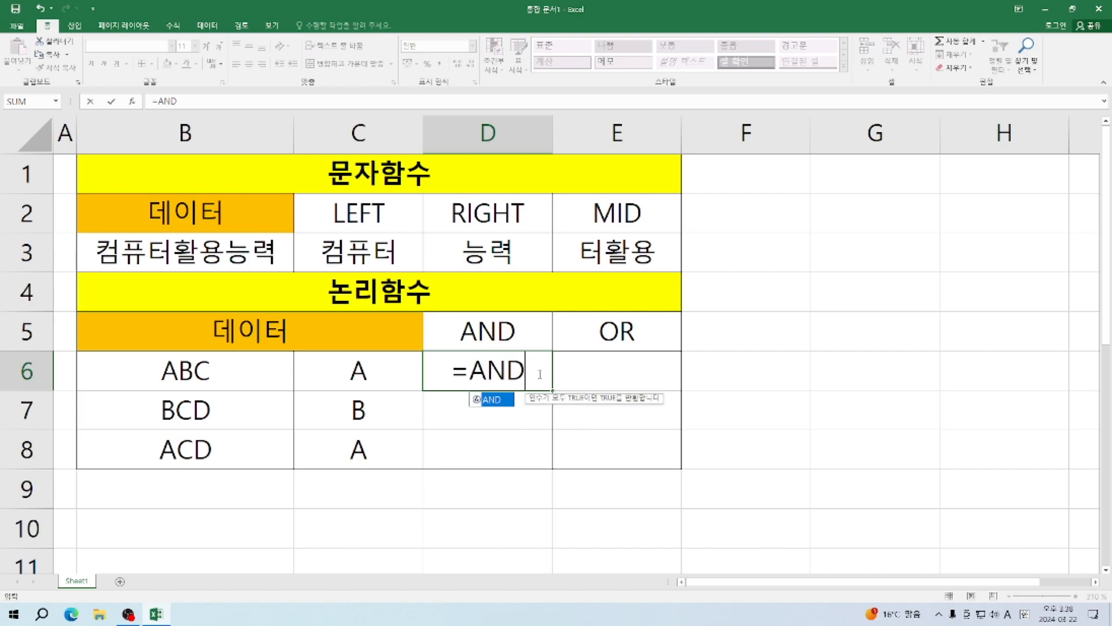
pyautogui.write('(')
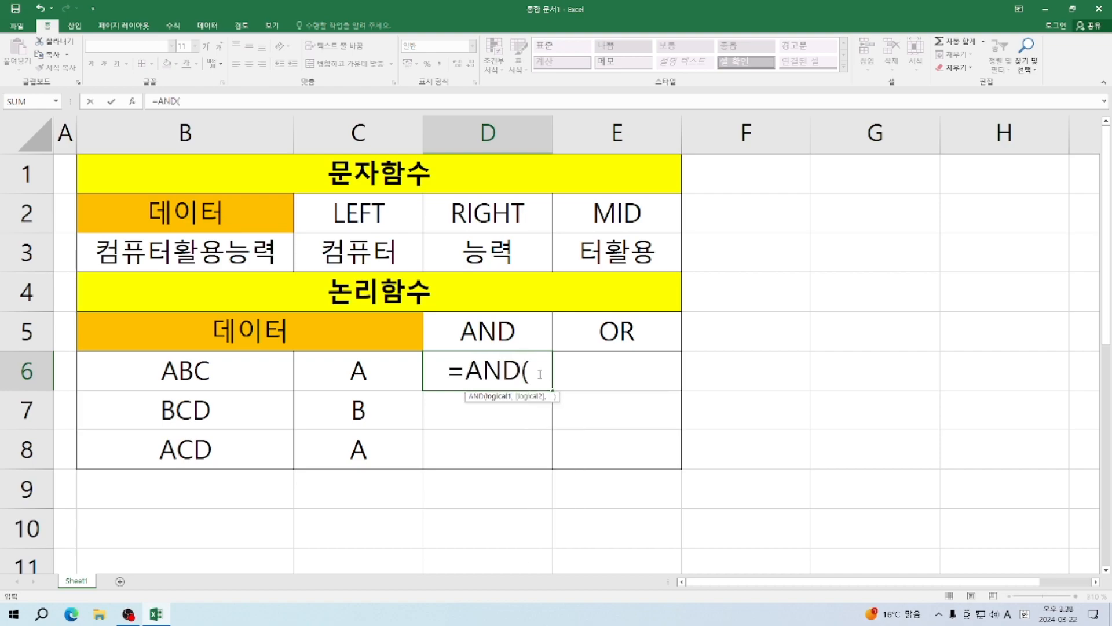
pyautogui.click(360, 371)
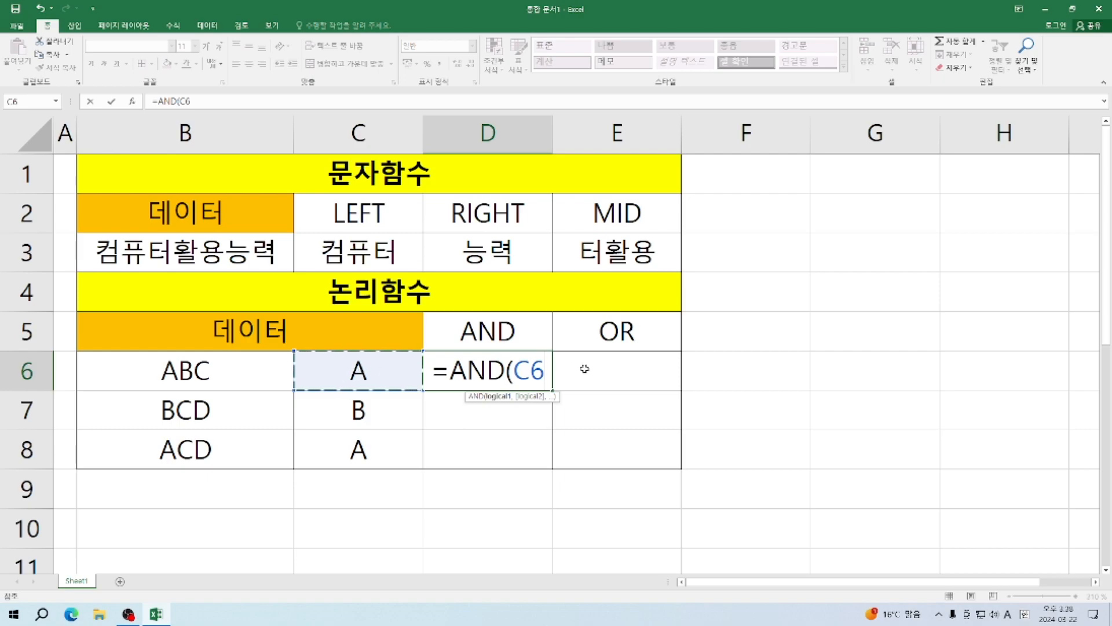
pyautogui.write('=')
pyautogui.write('"A')
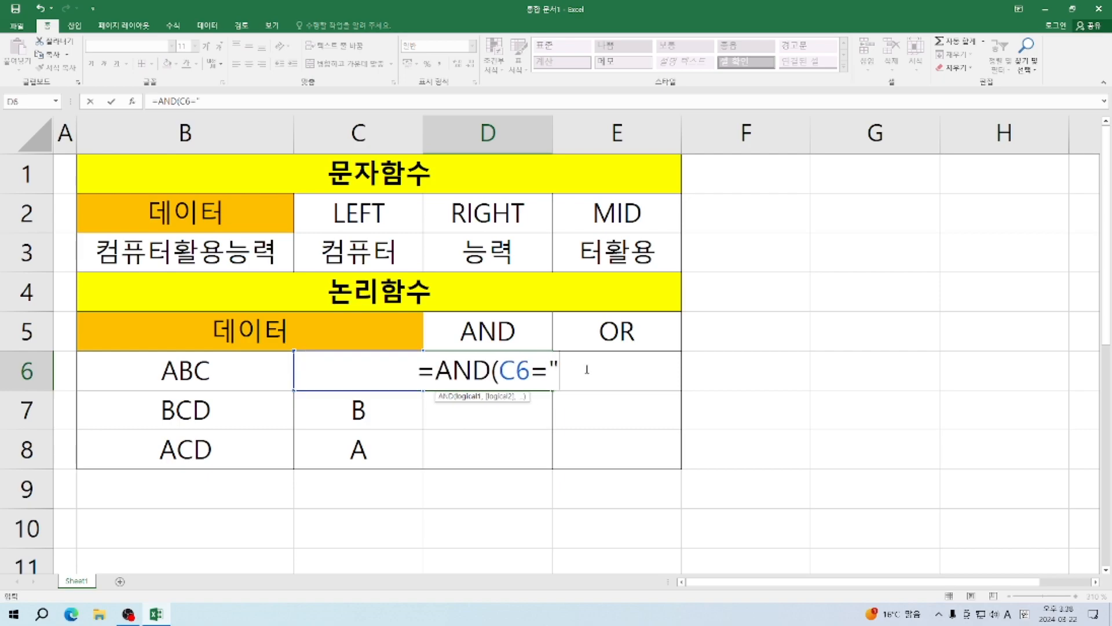
pyautogui.write('"')
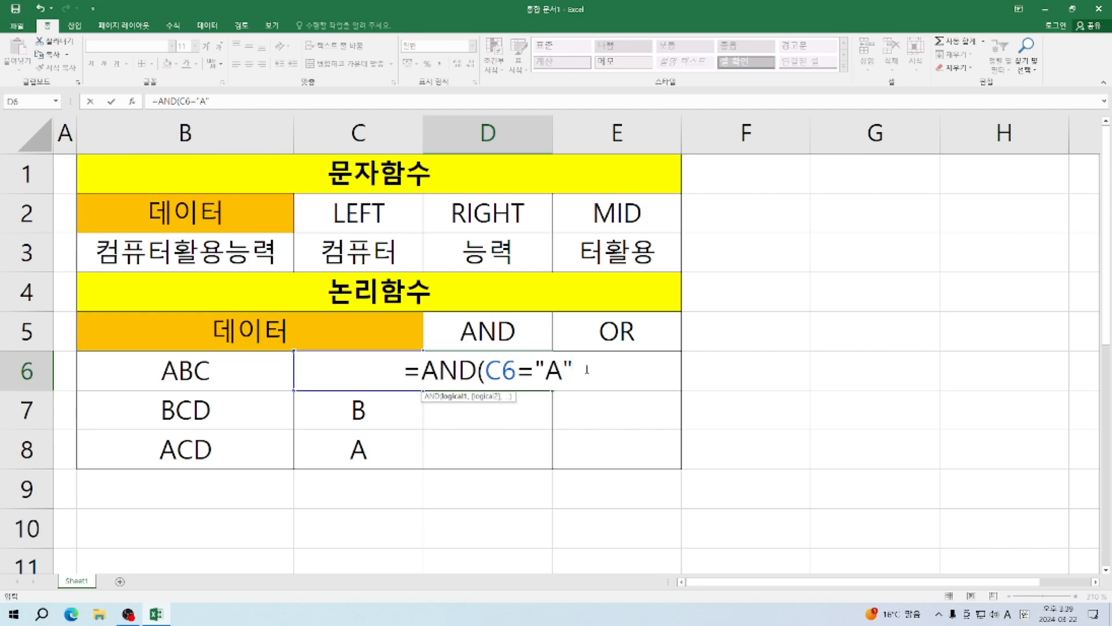
pyautogui.write(',')
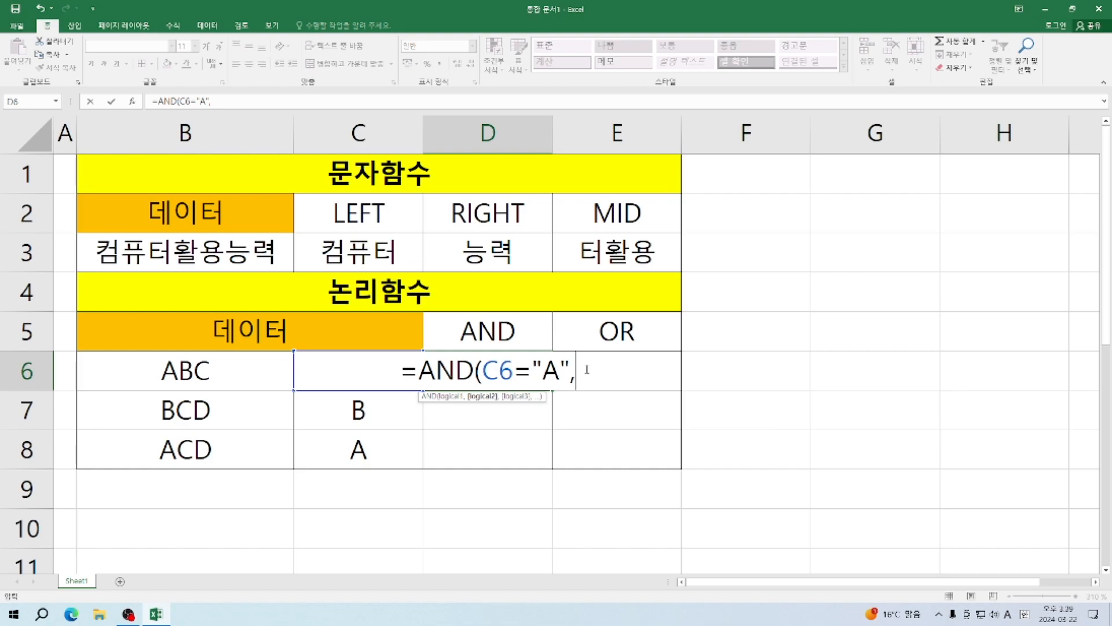
# Add a nested AND as the formula's second argument, with the condition B6="A".
pyautogui.write('AND')
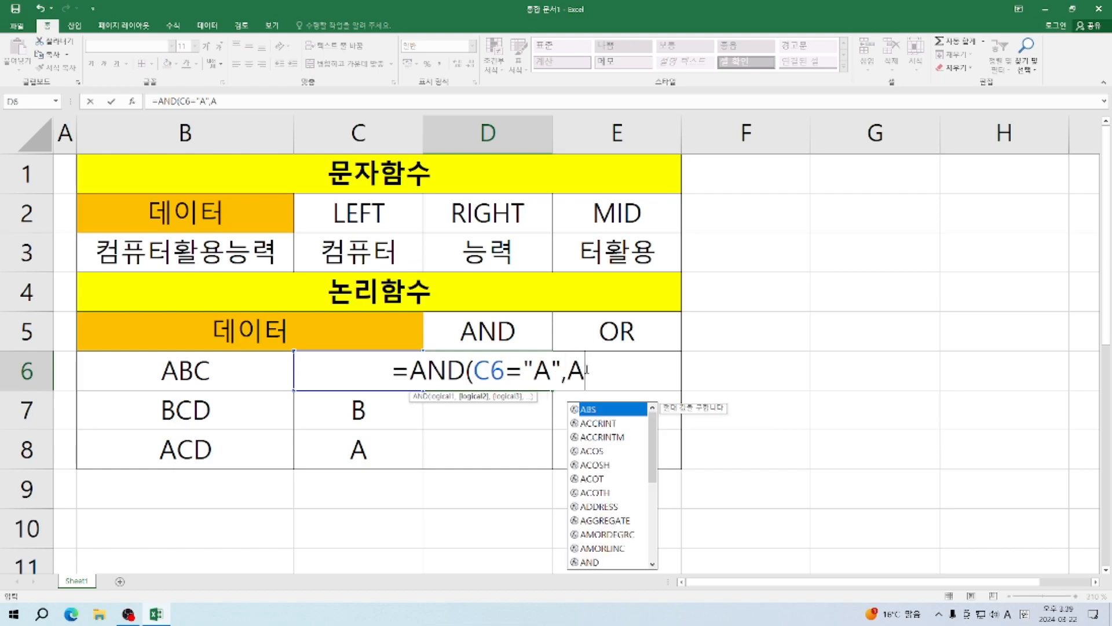
pyautogui.write('(')
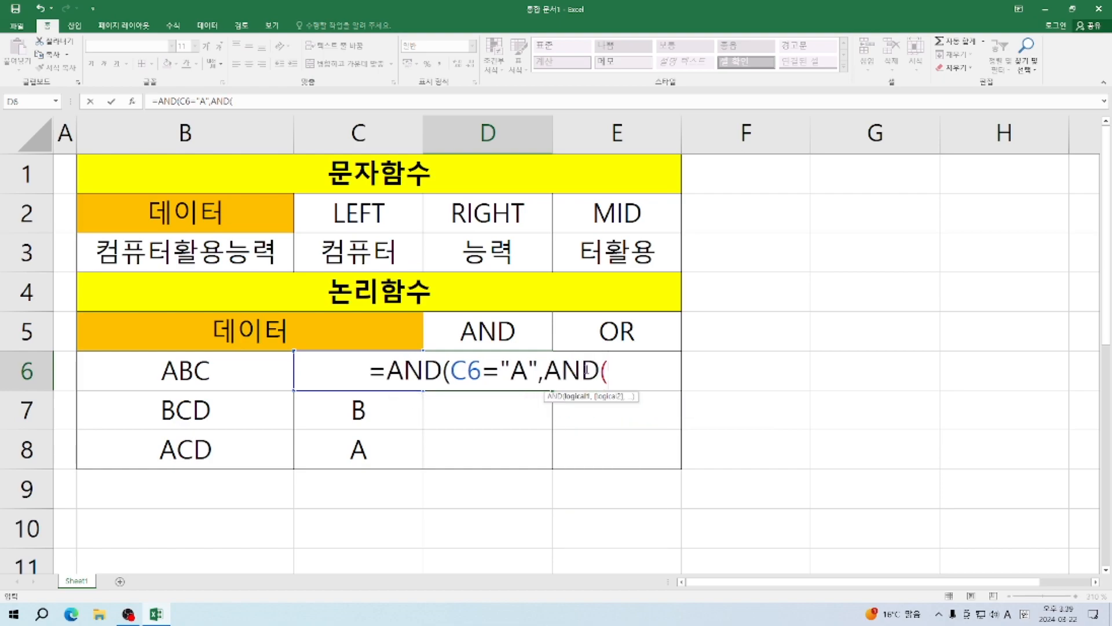
pyautogui.click(187, 372)
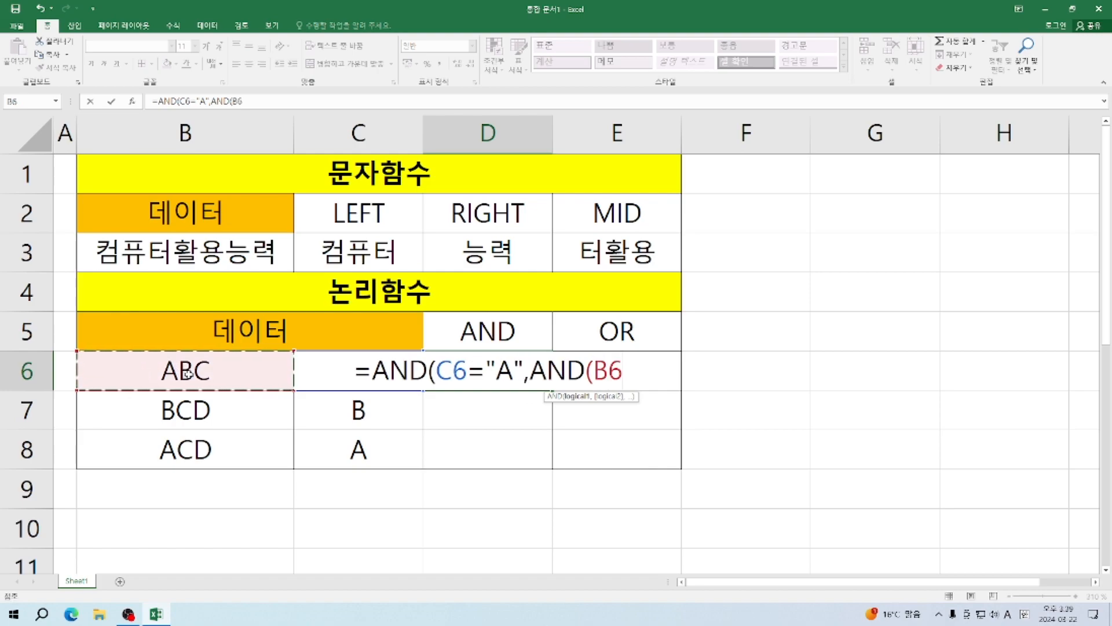
pyautogui.write('=')
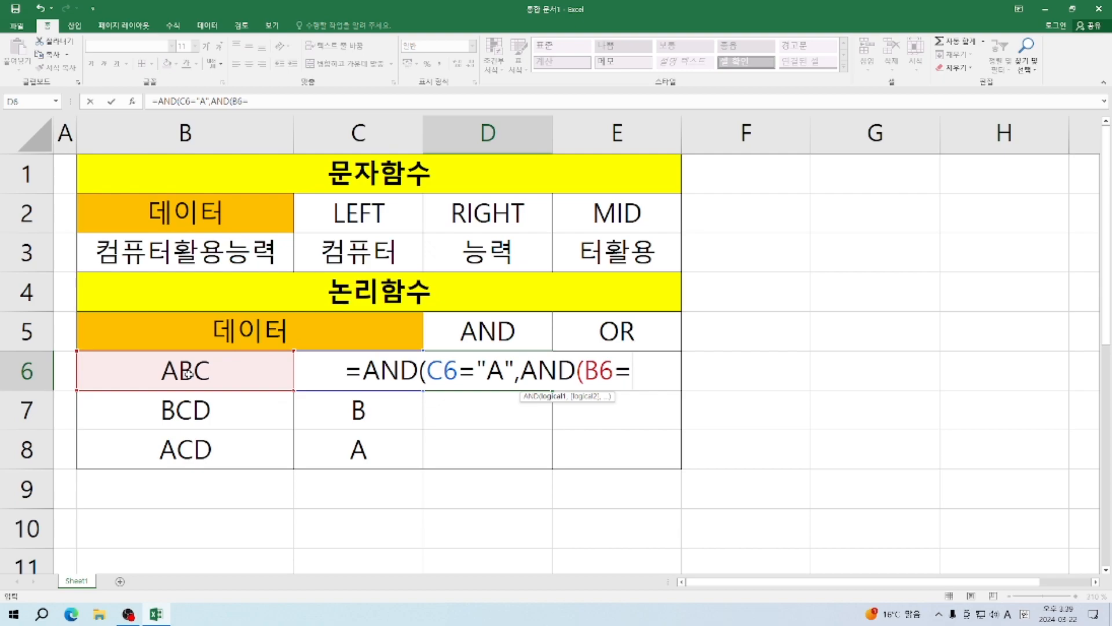
pyautogui.write('"A"')
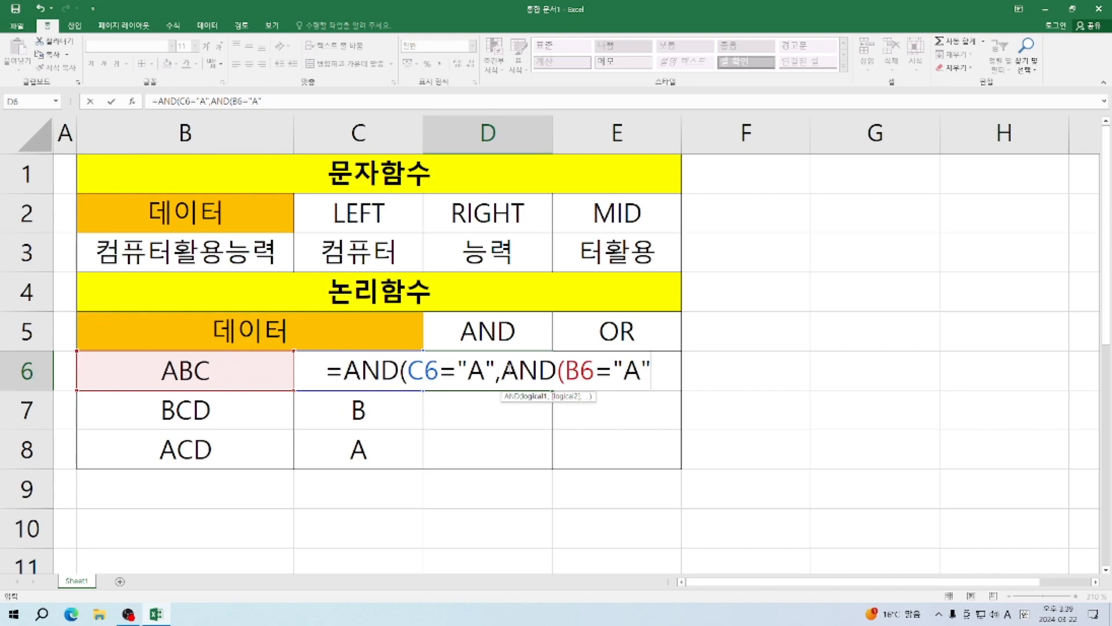
# Remove the nested AND and its opening parenthesis from the D6 formula, keeping its condition as the second argument.
pyautogui.click(504, 369)
pyautogui.press('Delete')
pyautogui.press('Delete')
pyautogui.press('Delete')
pyautogui.press('Delete')
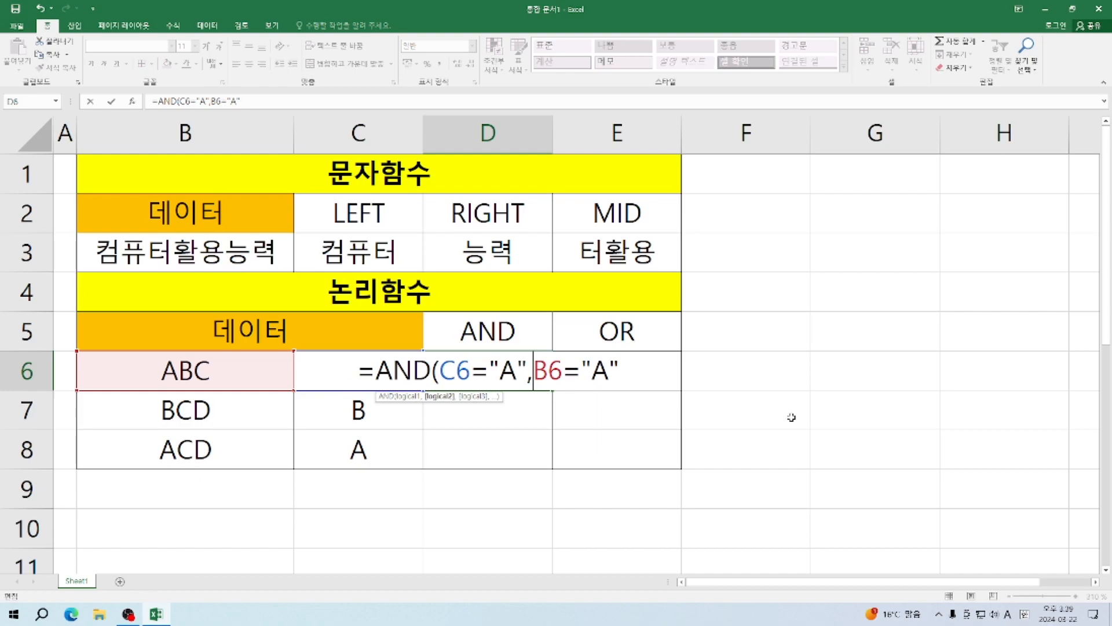
# Change the second condition's reference to C6 and complete the D6 formula as =AND(C6="A",C6="A").
pyautogui.press('Right')
pyautogui.press('Right')
pyautogui.press('Right')
pyautogui.press('Right')
pyautogui.write('C')
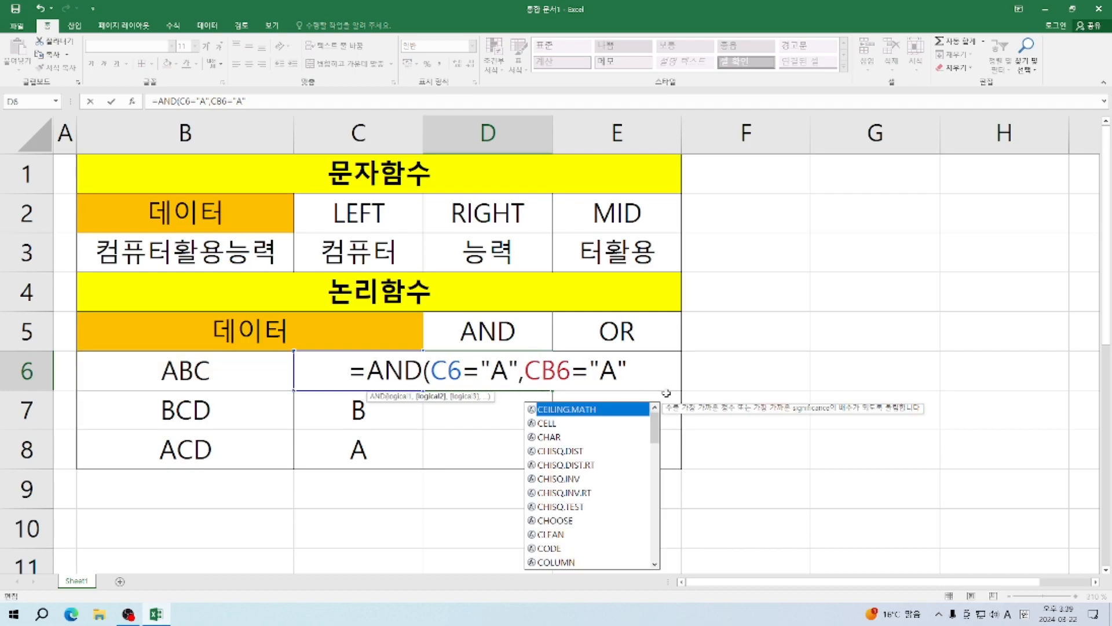
pyautogui.press('Delete')
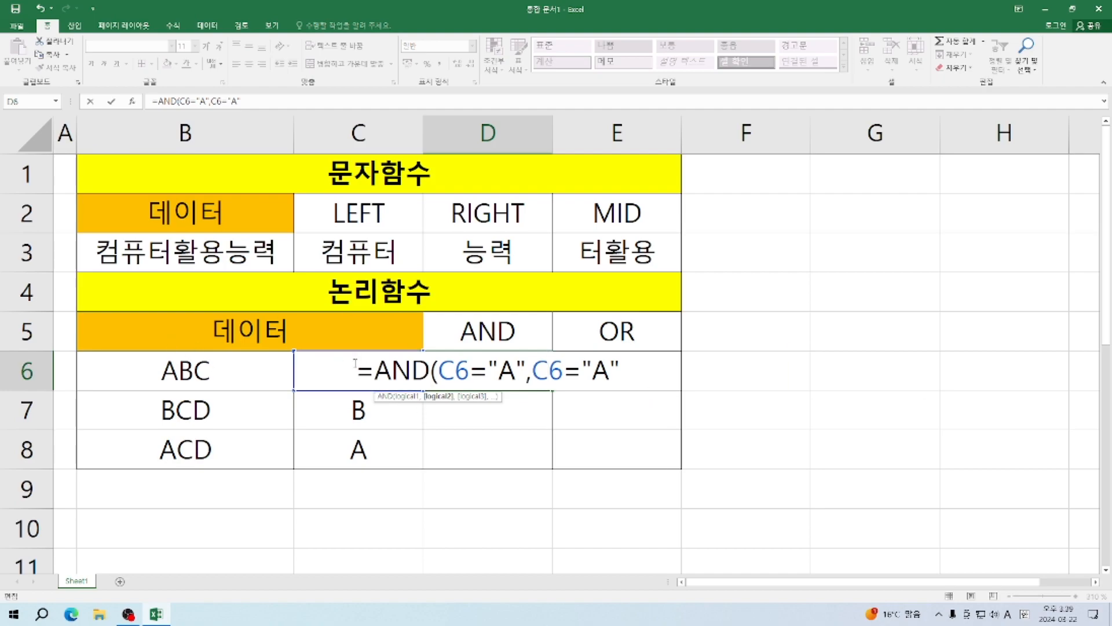
pyautogui.click(637, 375)
pyautogui.write(')')
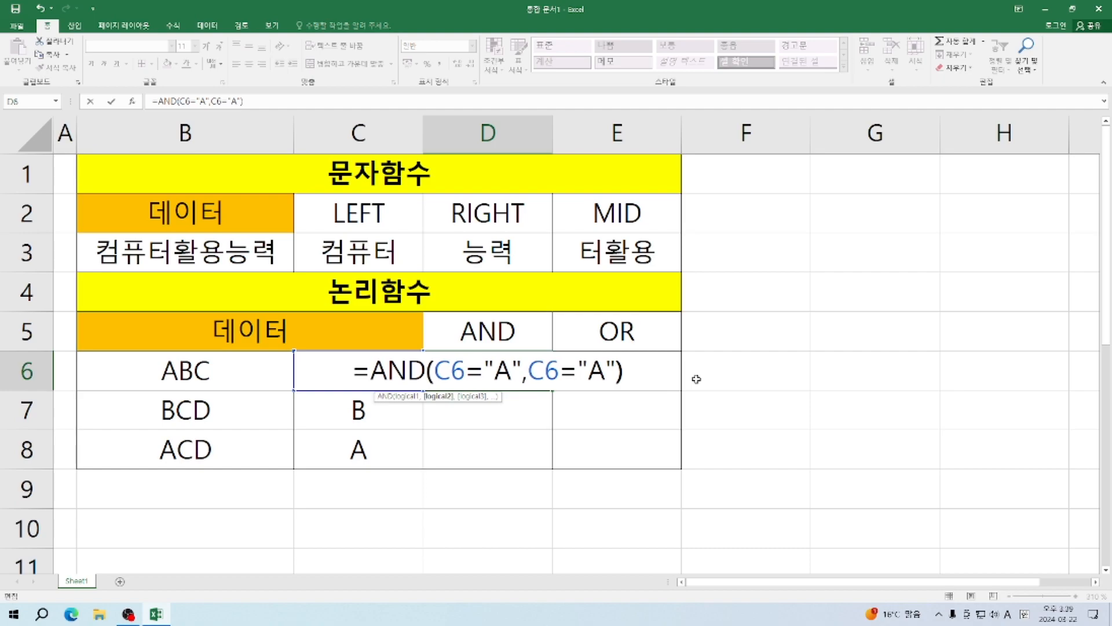
pyautogui.press('Return')
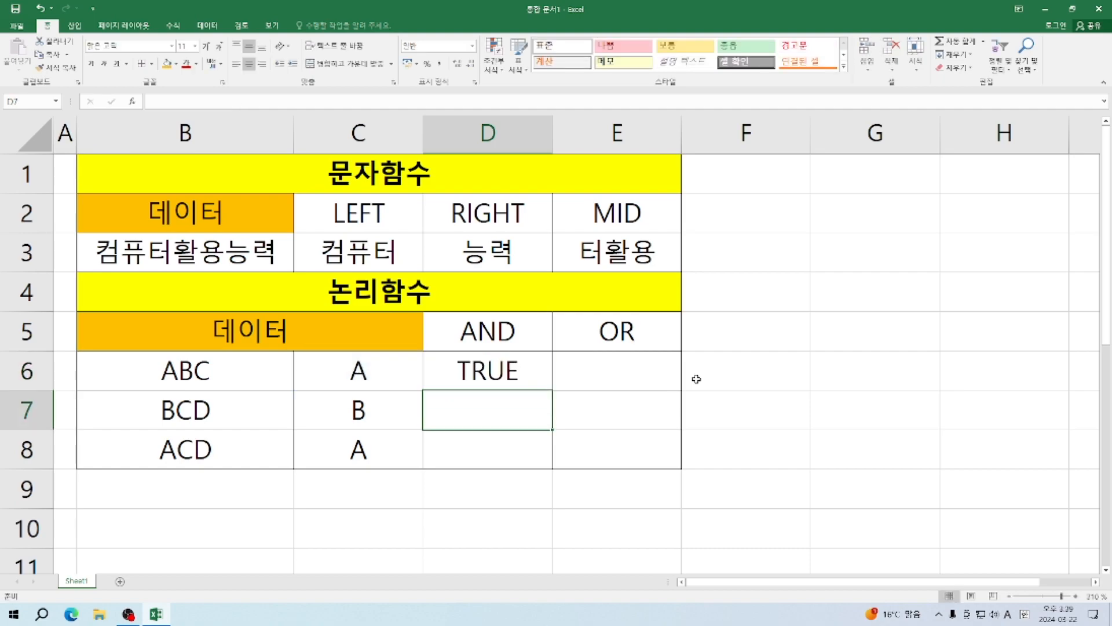
# Fill the AND formula from D6 down to D8.
pyautogui.click(363, 365)
pyautogui.click(502, 366)
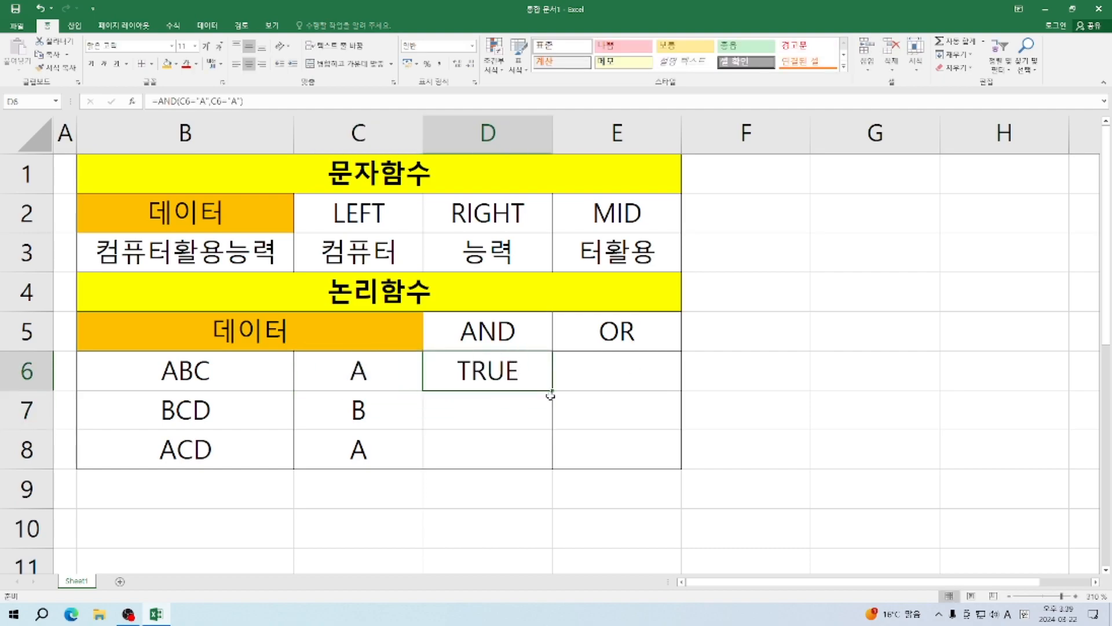
pyautogui.moveTo(551, 394); pyautogui.dragTo(549, 472)
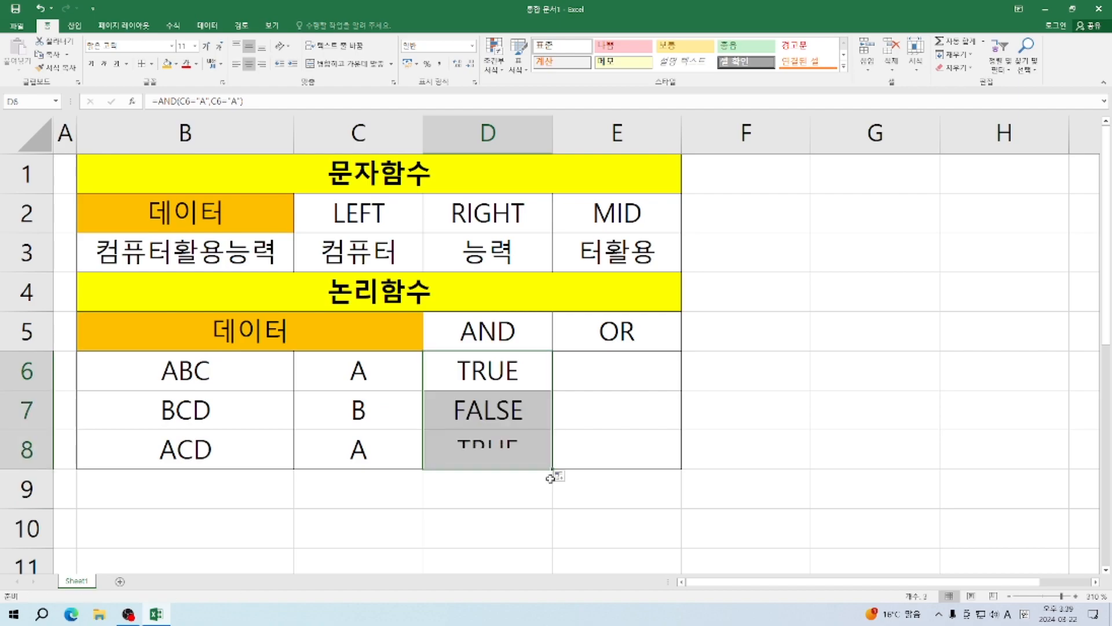
# Check the AND formulas and results in D6 to D8 against the values in column C.
pyautogui.click(486, 413)
pyautogui.click(360, 415)
pyautogui.click(492, 411)
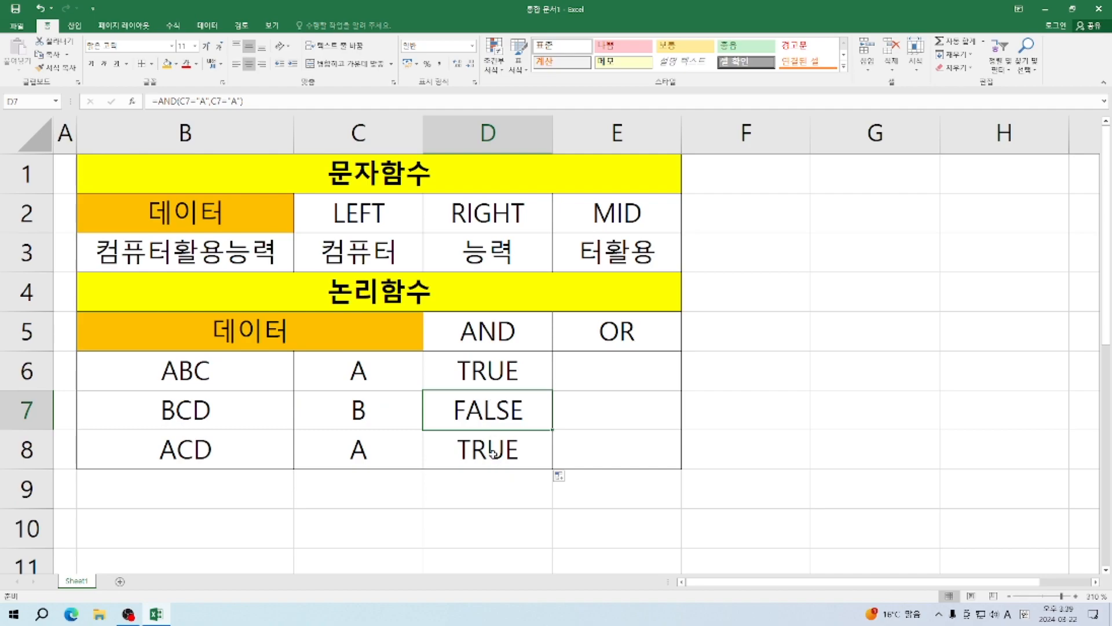
pyautogui.click(486, 374)
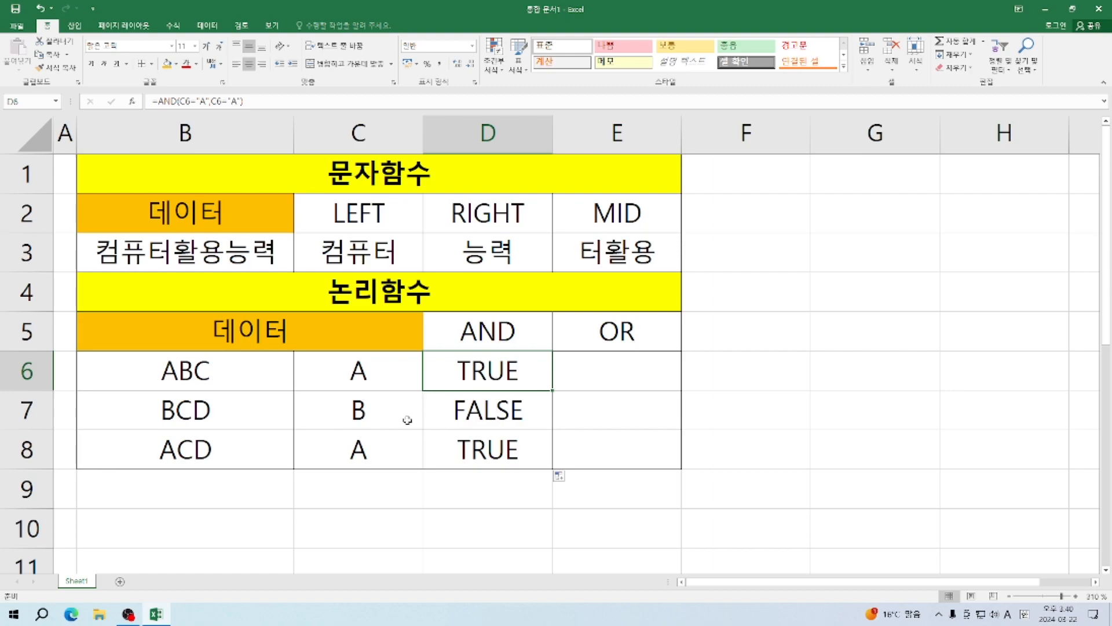
pyautogui.click(479, 427)
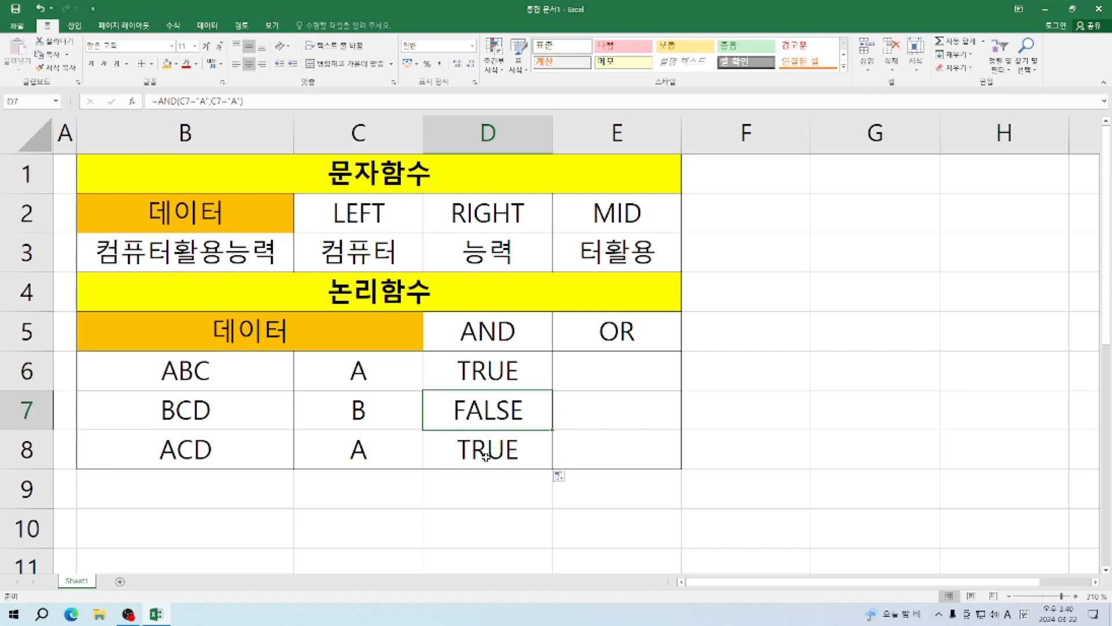
pyautogui.click(486, 455)
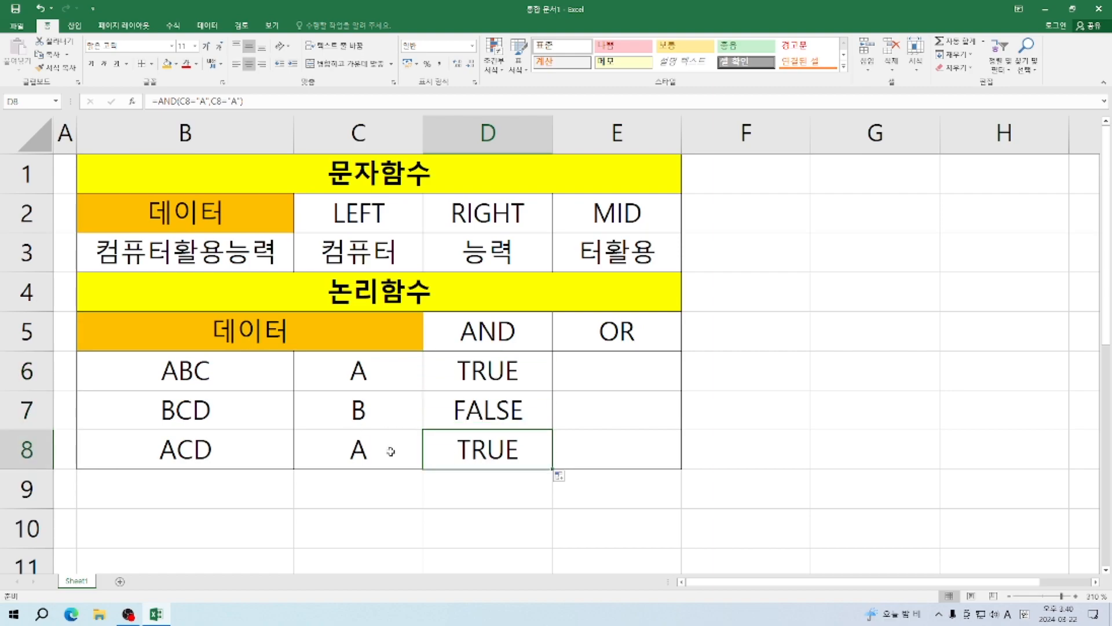
# Enter the formula =OR(C6="A",C6="B") in cell E6.
pyautogui.click(608, 377)
pyautogui.write('=')
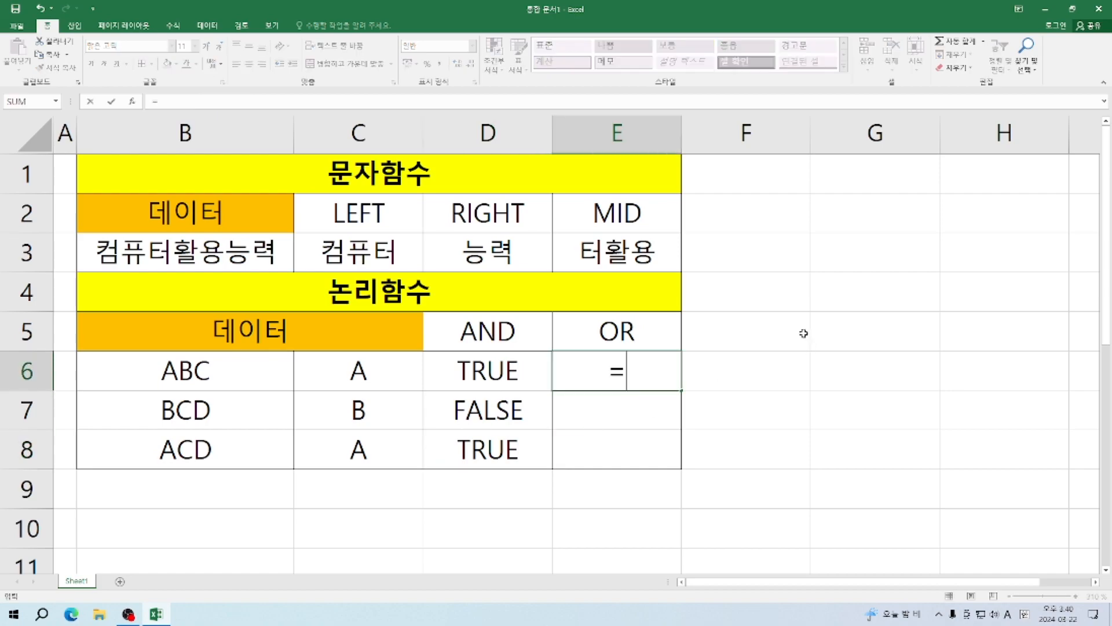
pyautogui.write('OR')
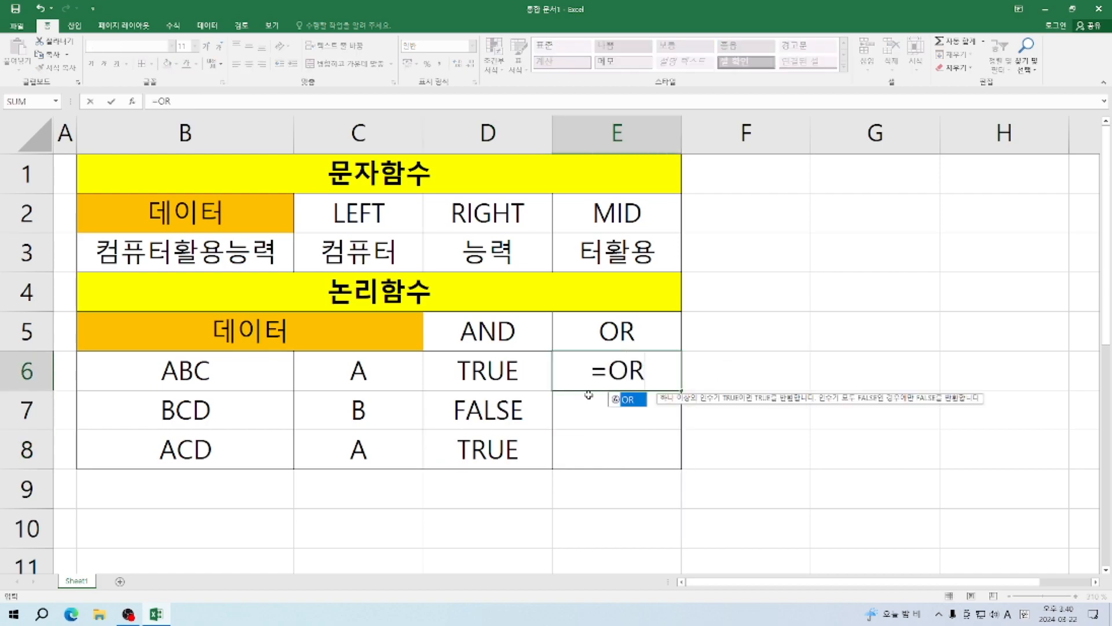
pyautogui.write('(')
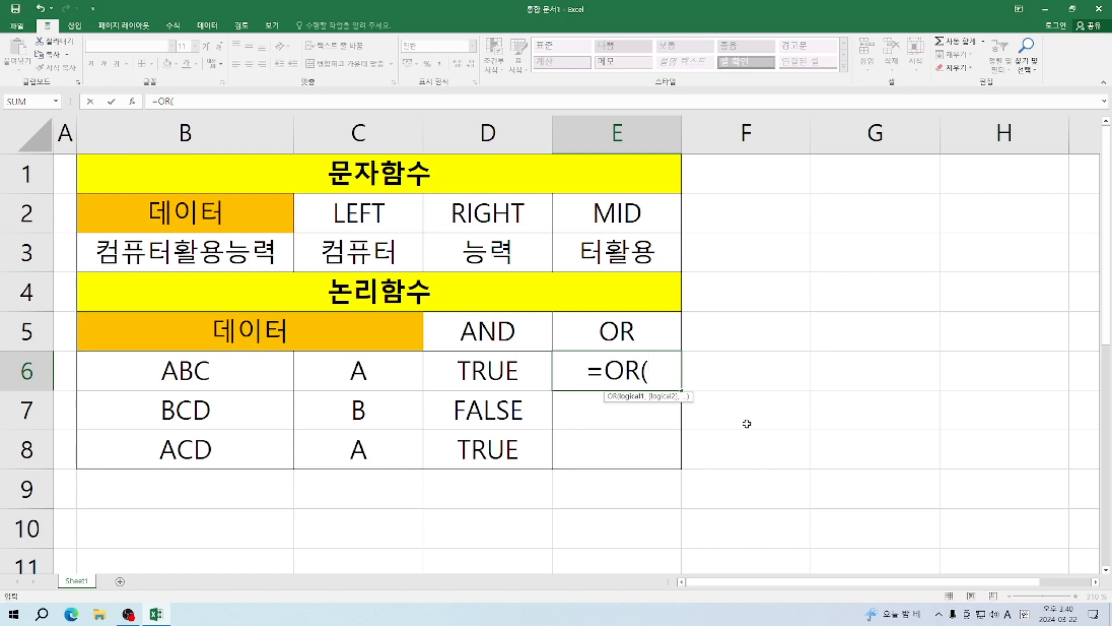
pyautogui.click(361, 372)
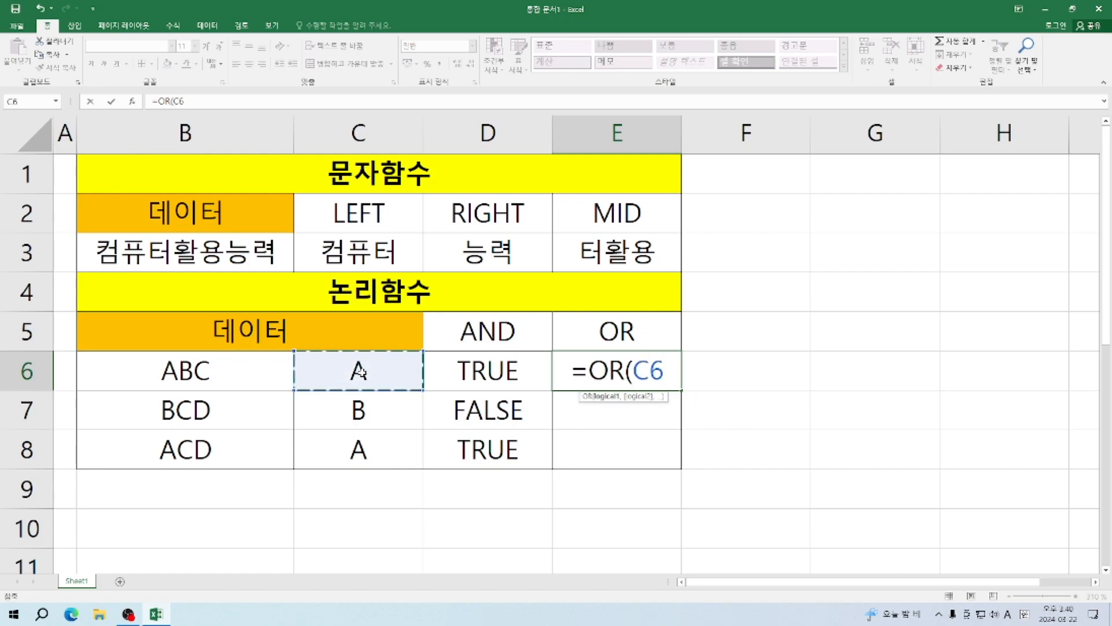
pyautogui.write('="')
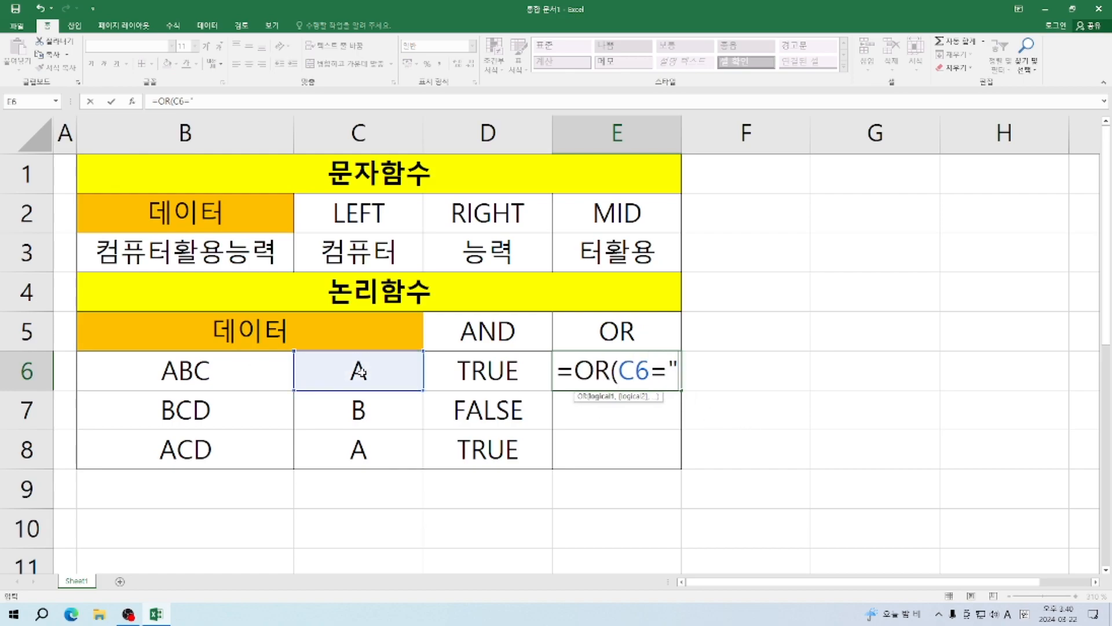
pyautogui.write('A"')
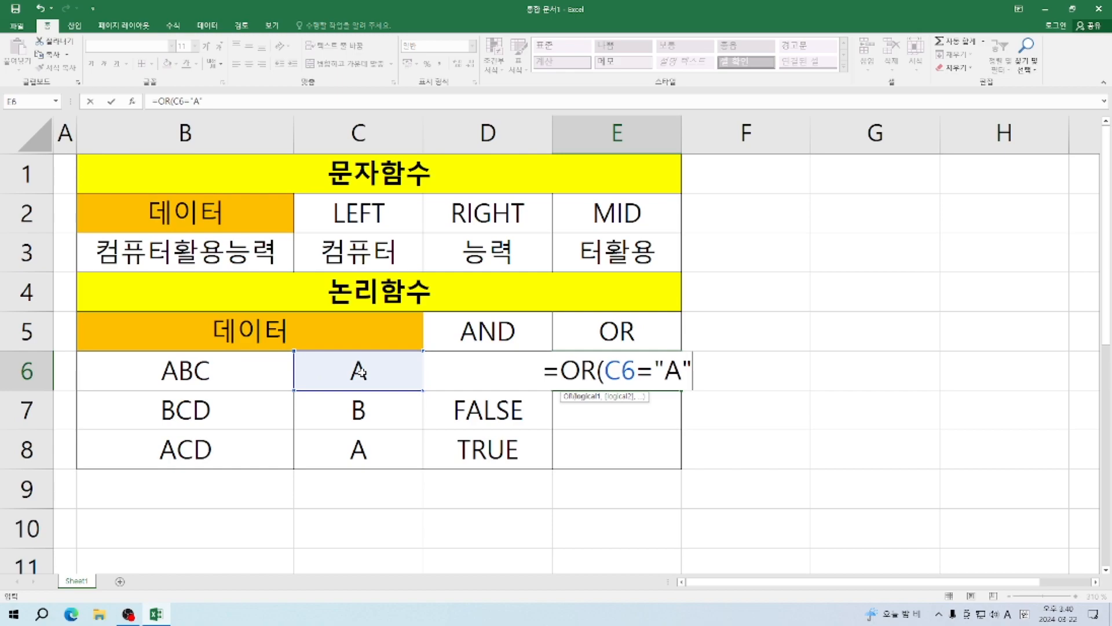
pyautogui.write(',')
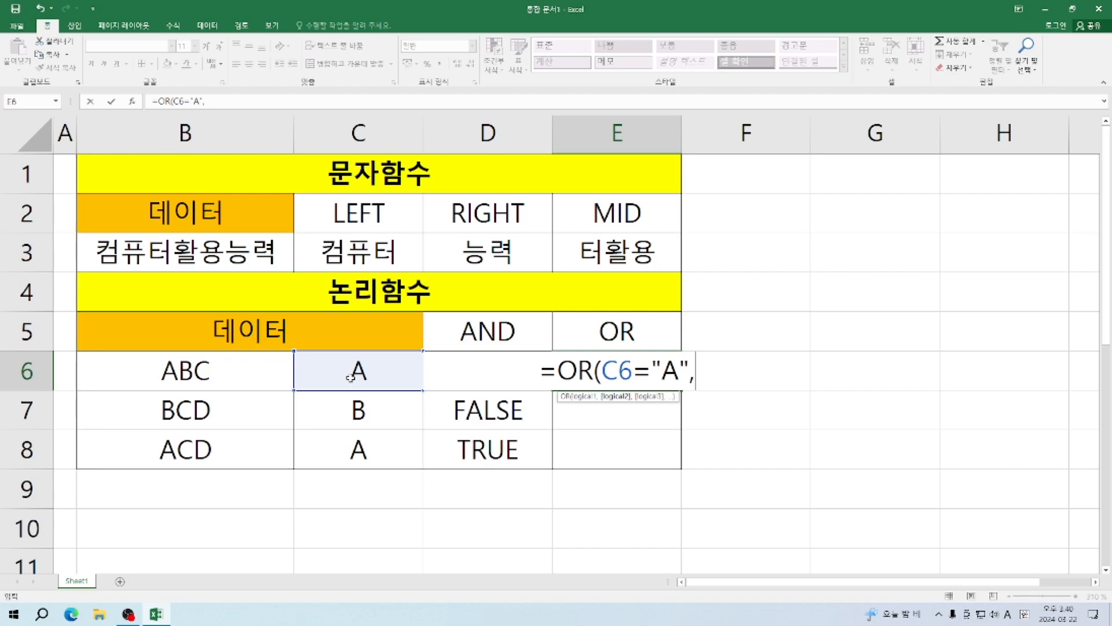
pyautogui.click(350, 378)
pyautogui.write('=')
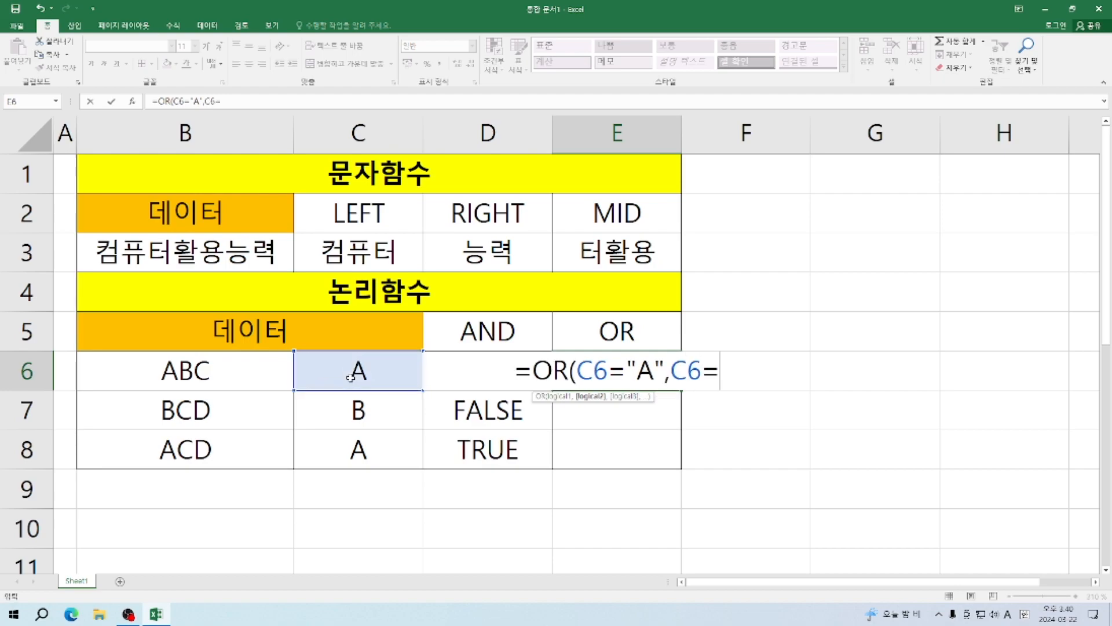
pyautogui.write('"B"')
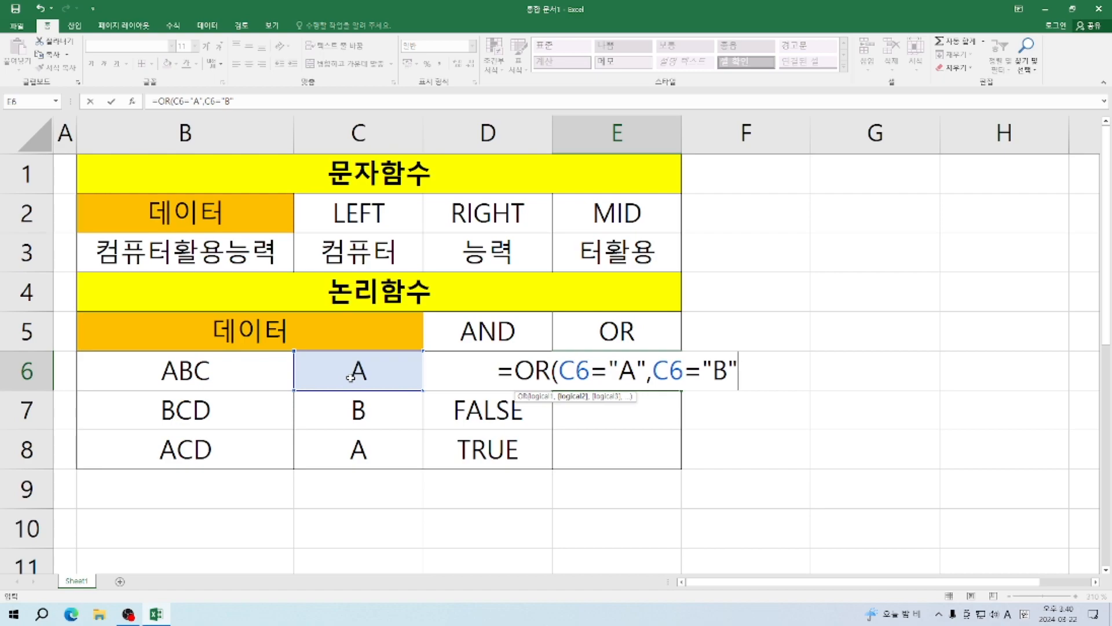
pyautogui.write(')')
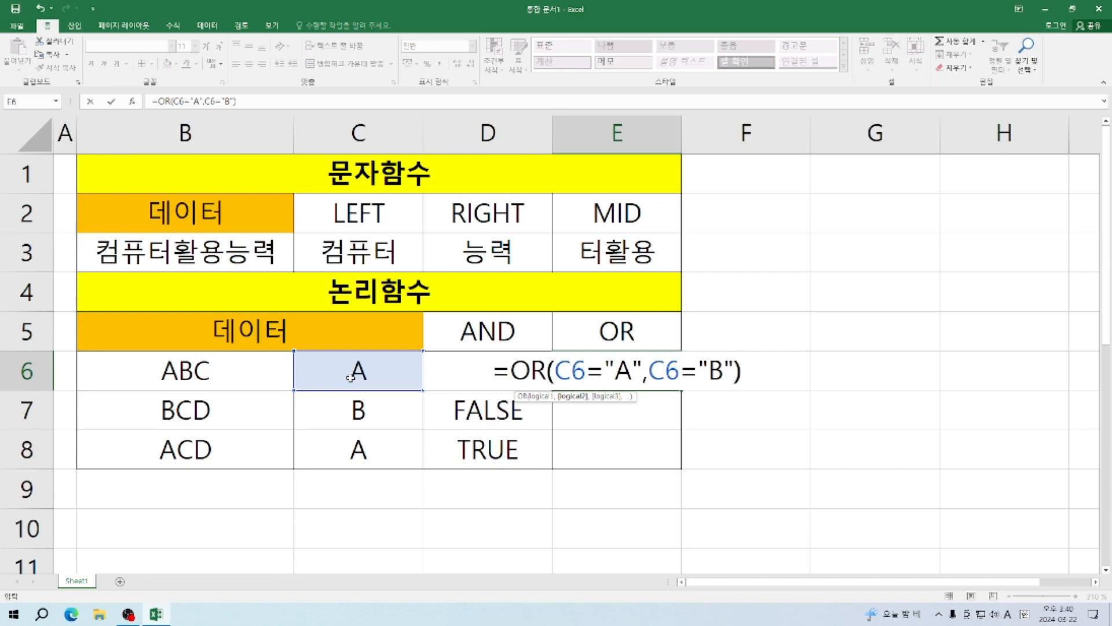
pyautogui.press('Return')
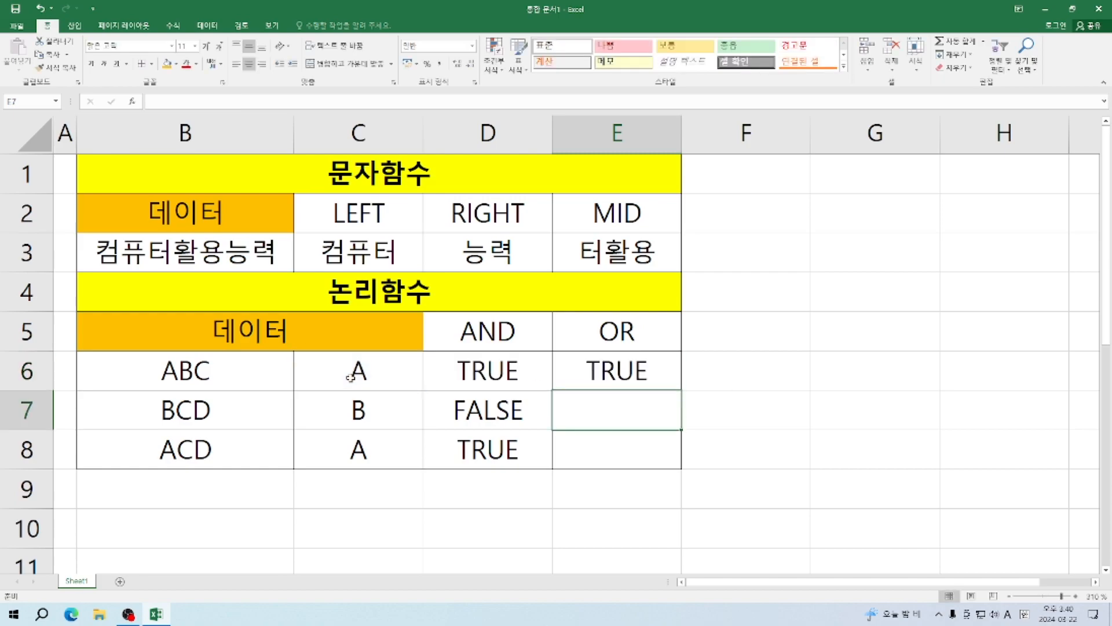
# Fill the OR formula from E6 down to E8 and compare the formulas in D6 and E6.
pyautogui.click(613, 369)
pyautogui.moveTo(684, 391); pyautogui.dragTo(682, 467)
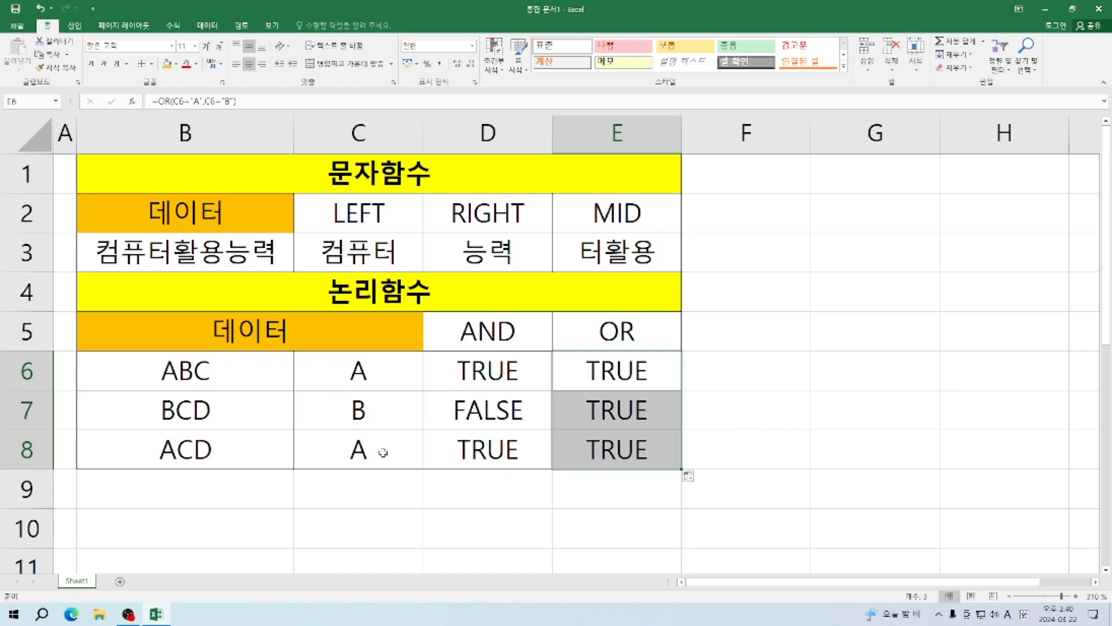
pyautogui.click(489, 377)
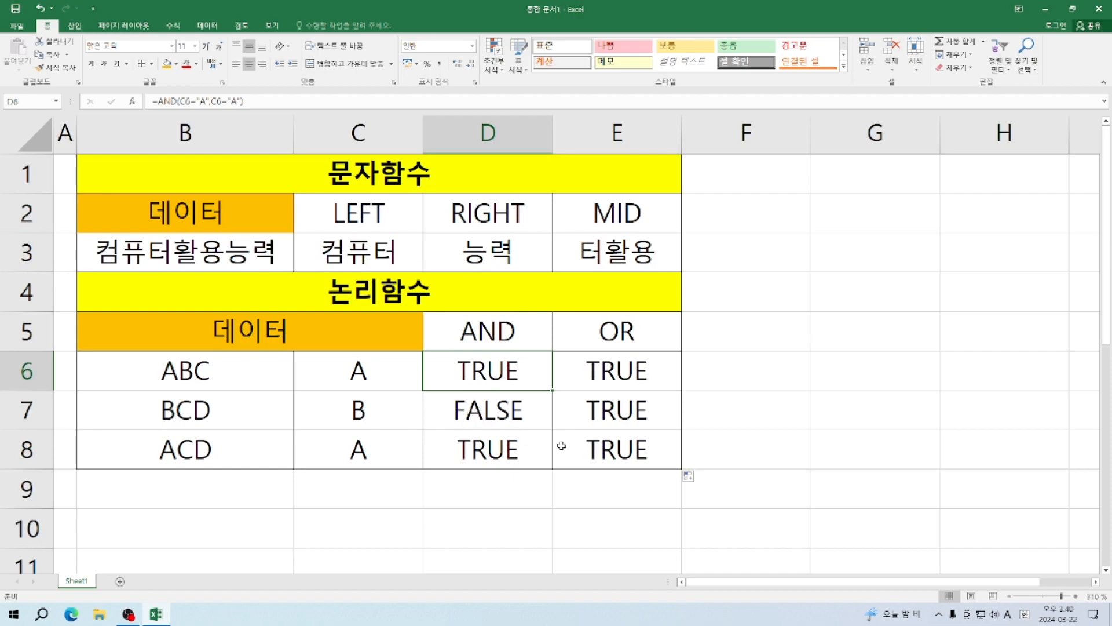
pyautogui.click(612, 360)
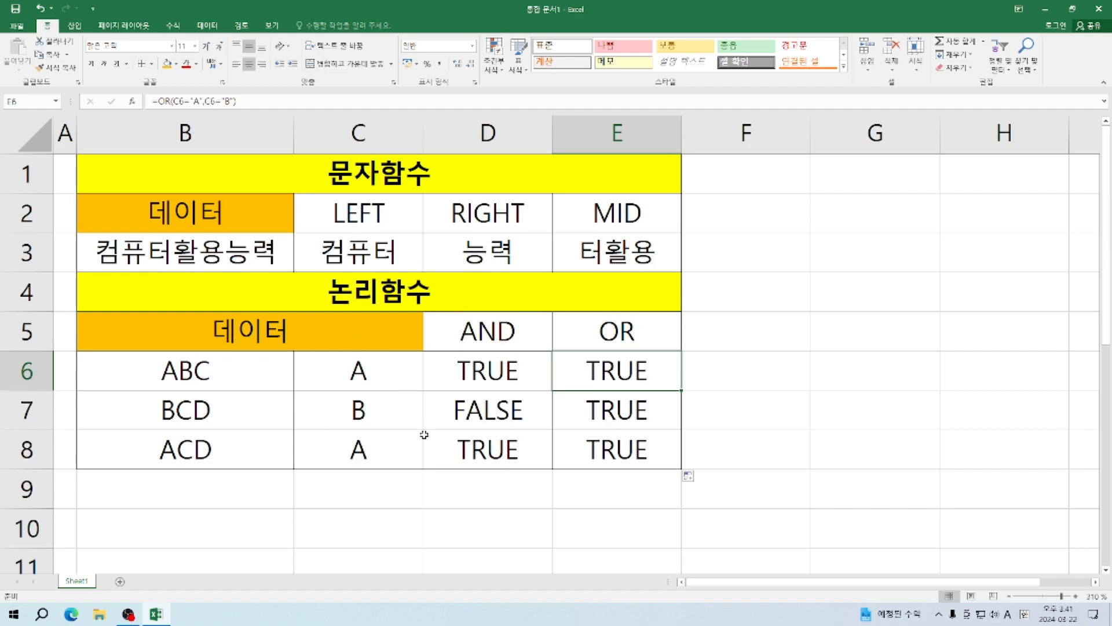
# Clear the AND and OR formulas from the range D6:E8.
pyautogui.click(475, 370)
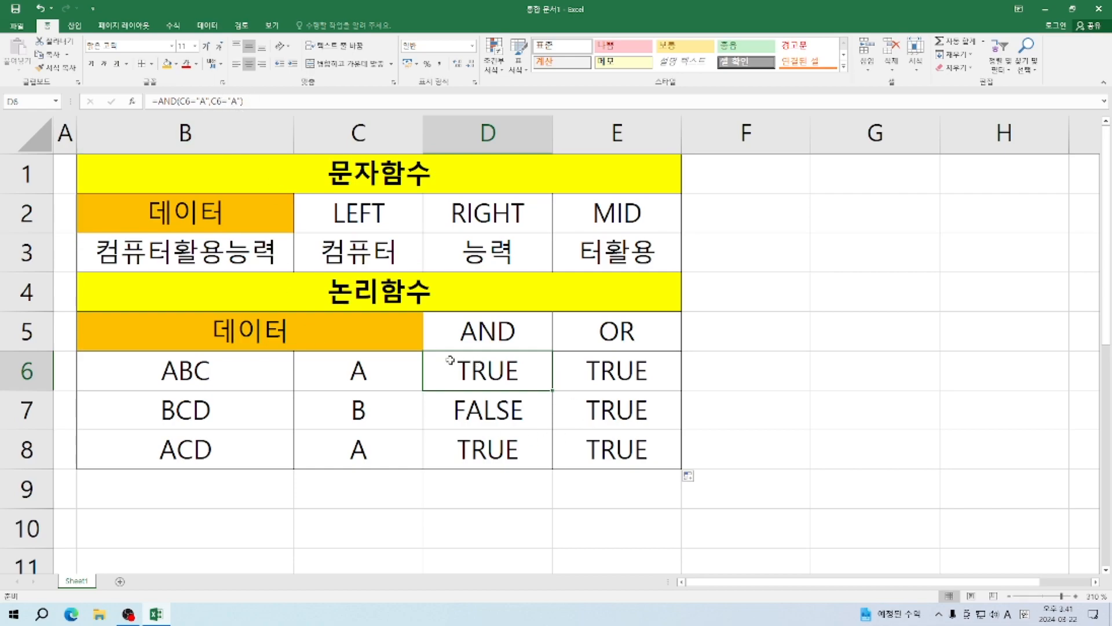
pyautogui.moveTo(450, 360); pyautogui.dragTo(649, 471)
pyautogui.press('Delete')
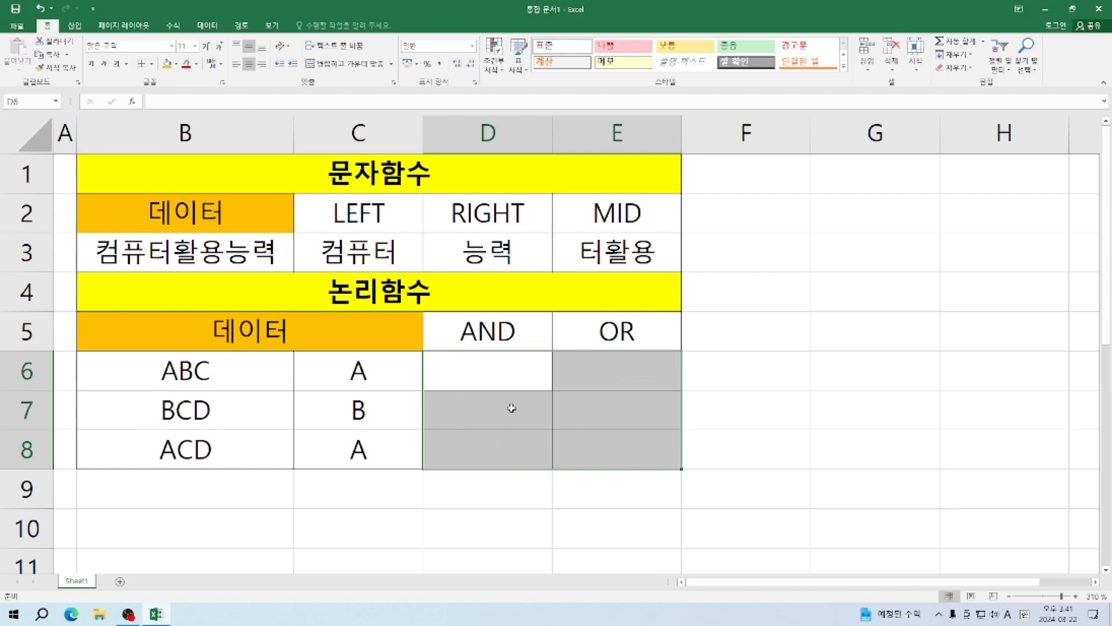
# Start an AND formula in cell D6 with the first condition LEFT(B6,1)="A".
pyautogui.click(487, 377)
pyautogui.write('=')
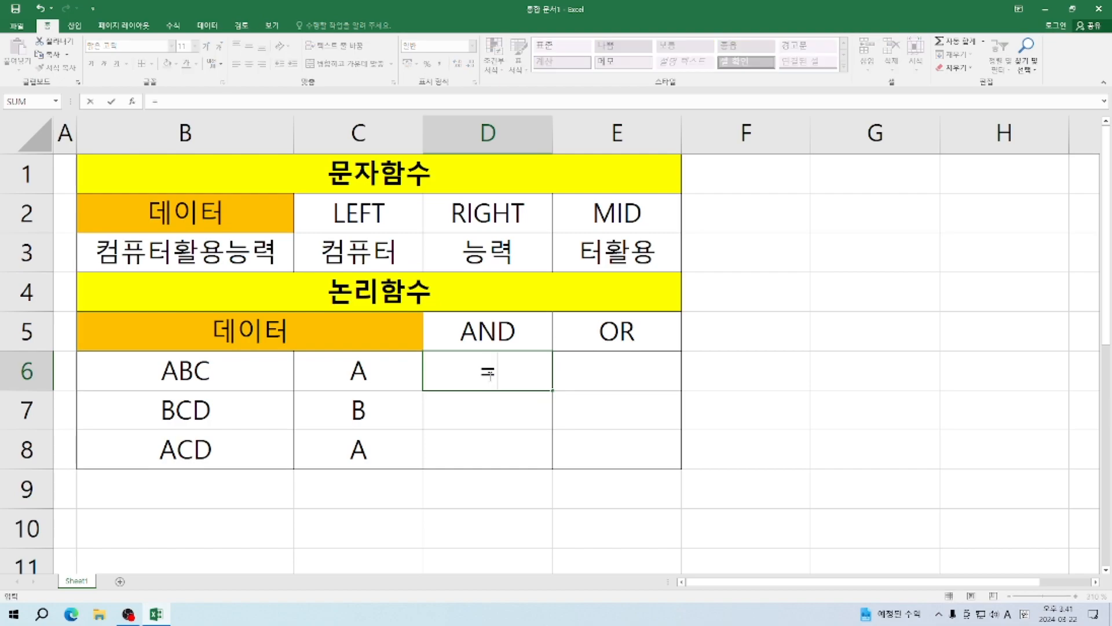
pyautogui.write('AND')
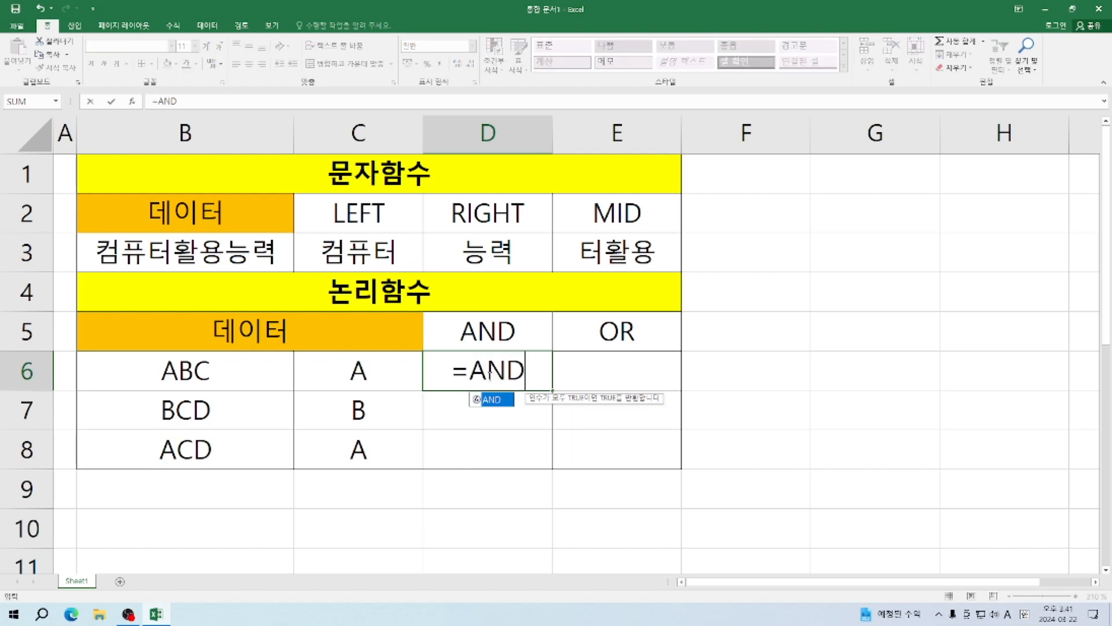
pyautogui.write('(')
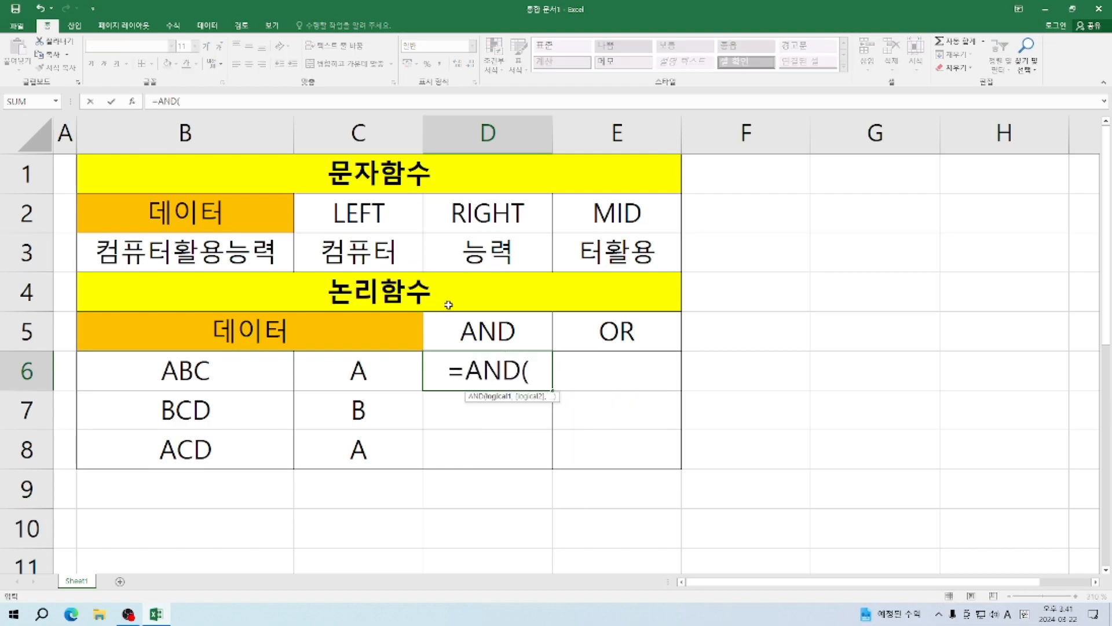
pyautogui.write('LEFT(')
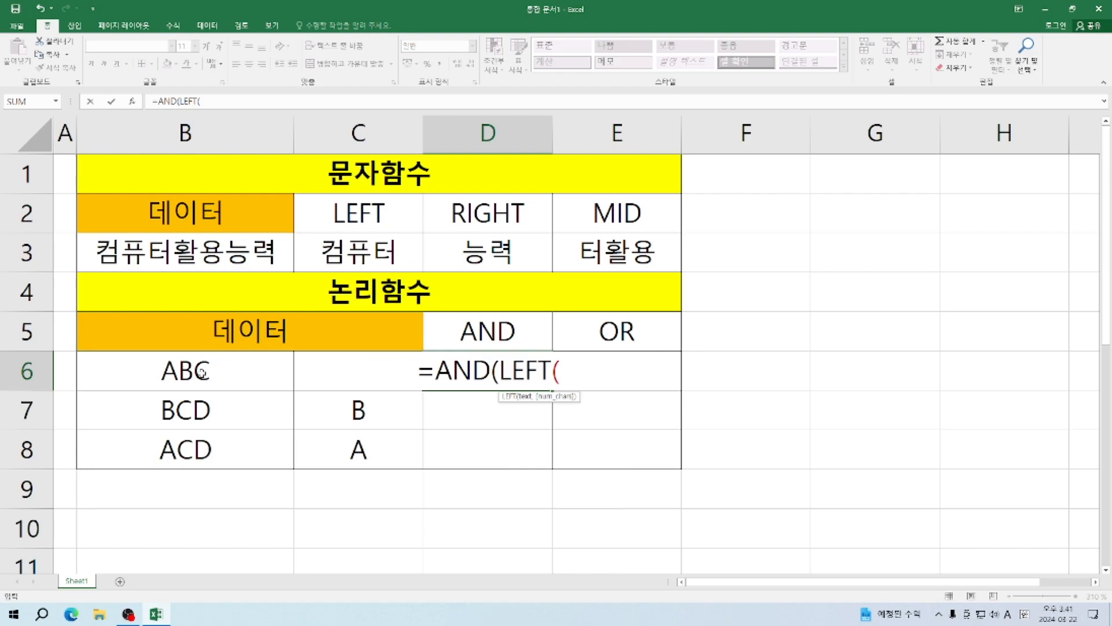
pyautogui.click(184, 368)
pyautogui.write(',1')
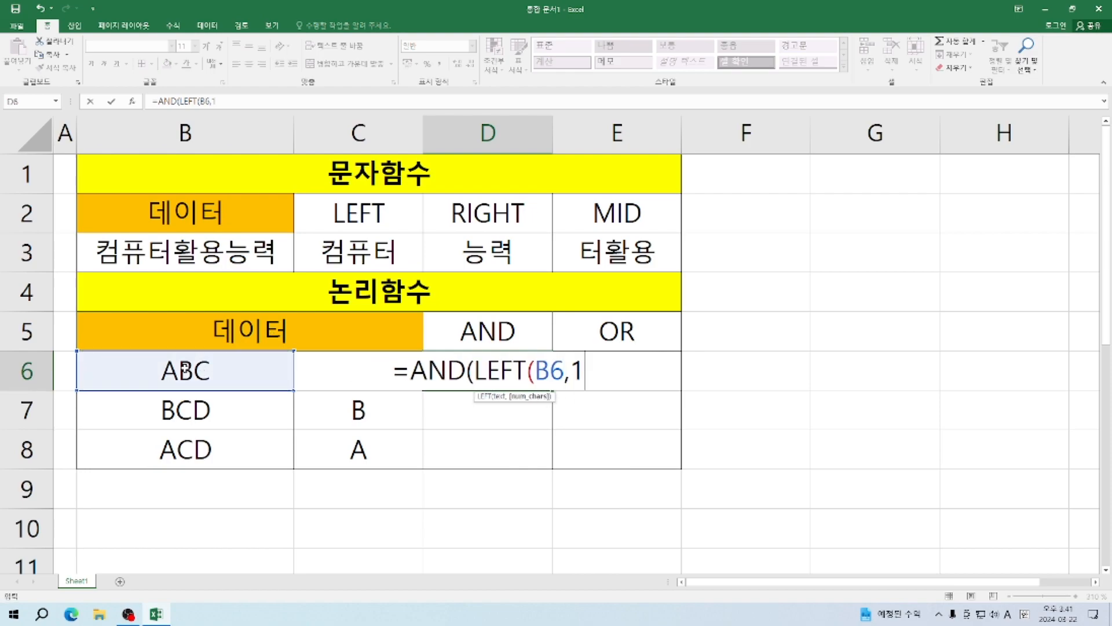
pyautogui.write(')')
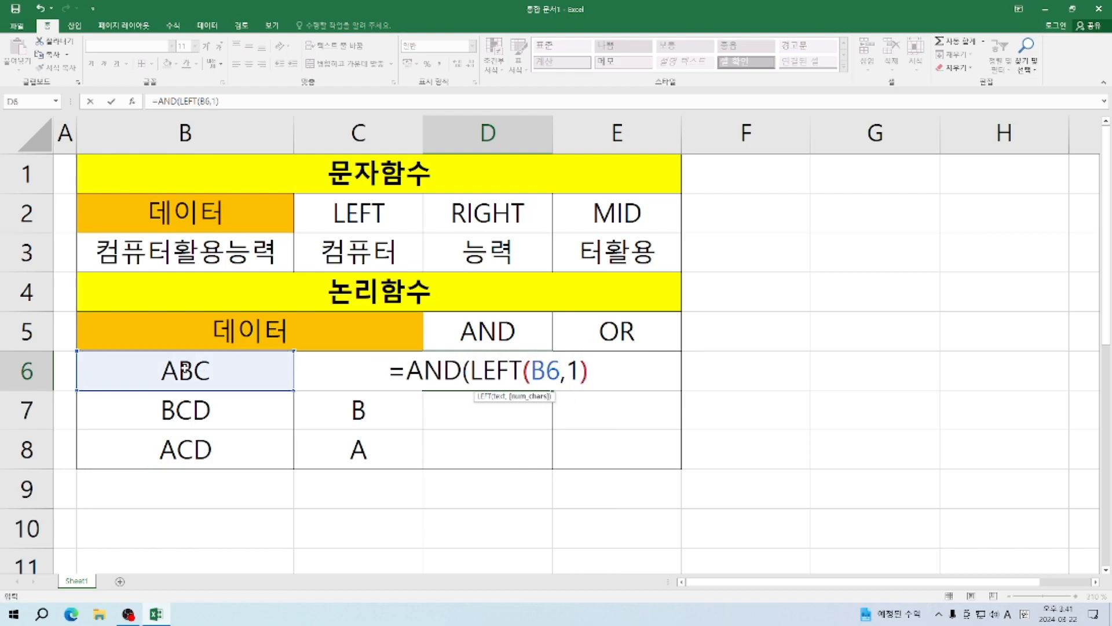
pyautogui.write('="A')
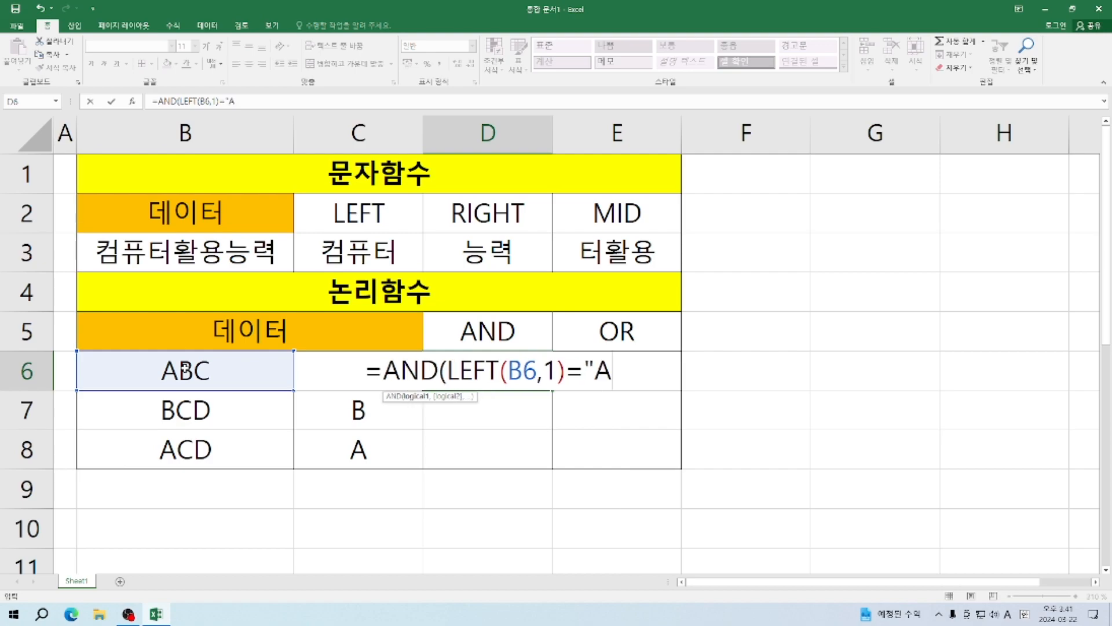
pyautogui.write('"')
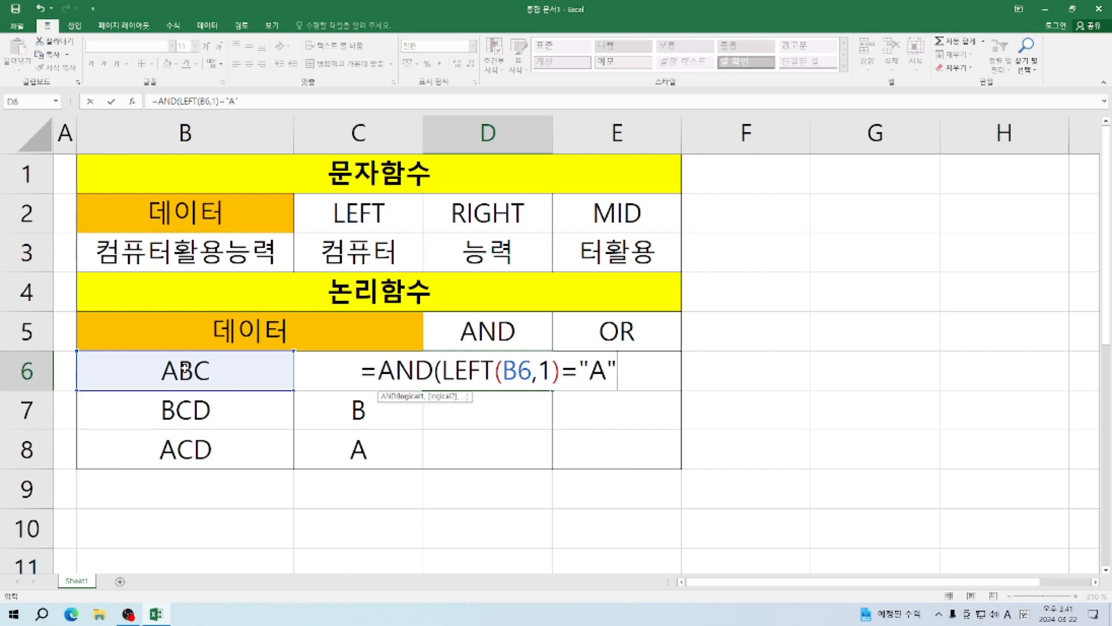
pyautogui.write(',')
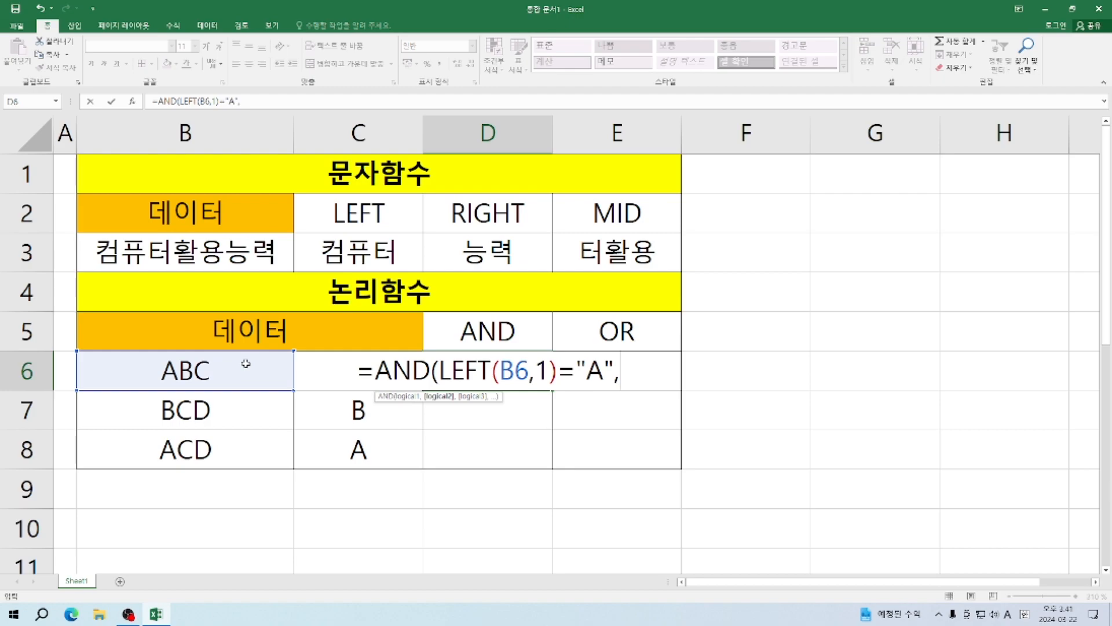
# Complete the D6 formula as =AND(LEFT(B6,1)="A",LEFT(B6,1)="A") and fill it down to D8.
pyautogui.write('LEFT(')
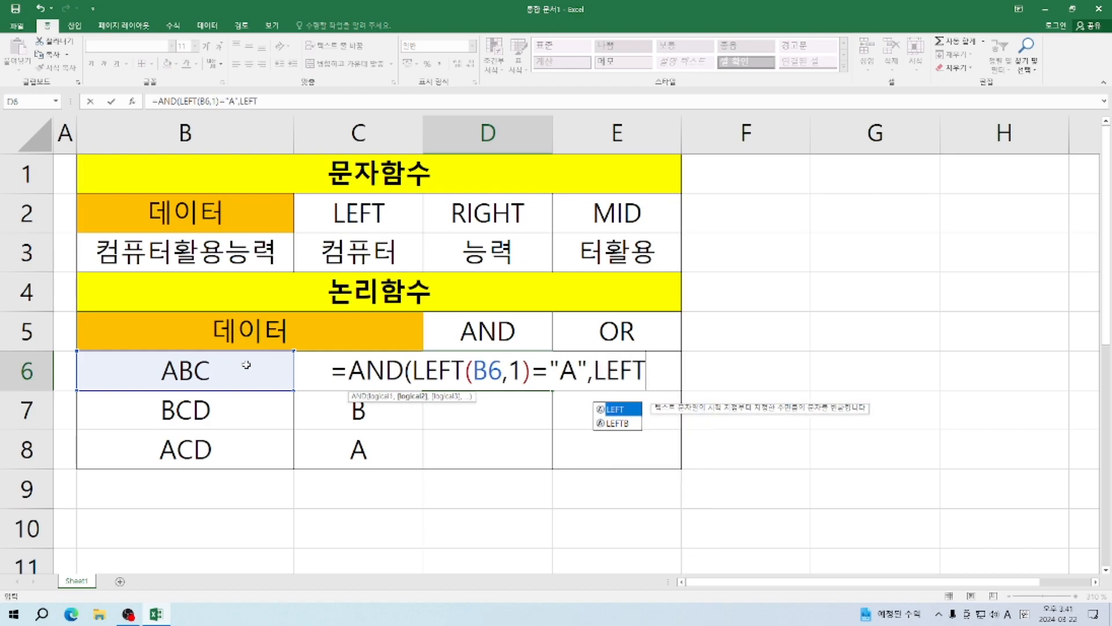
pyautogui.click(186, 371)
pyautogui.write(',')
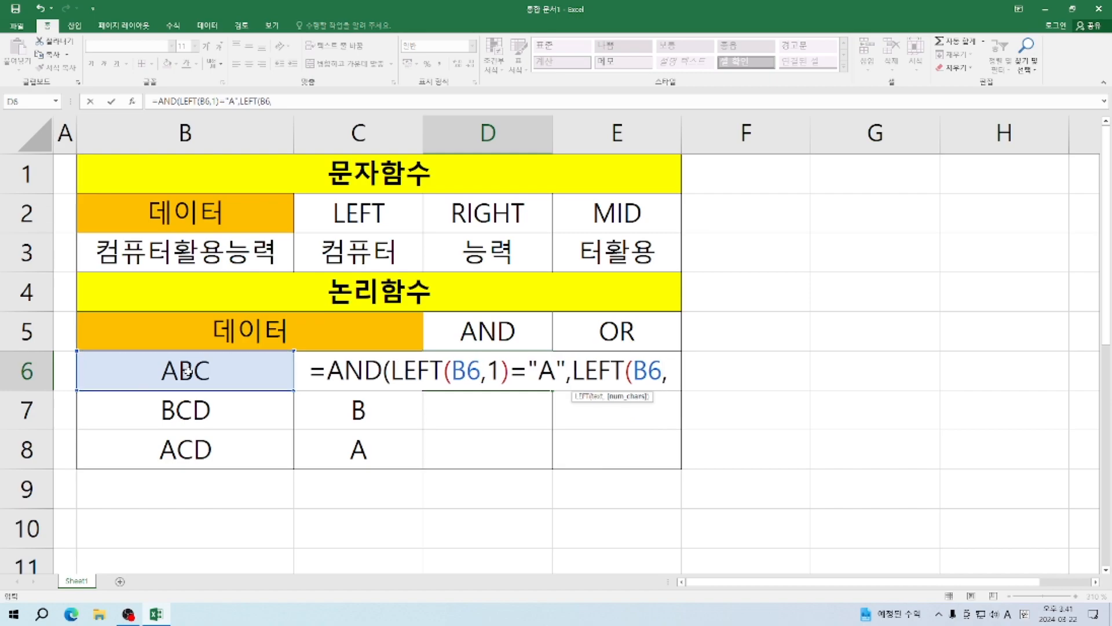
pyautogui.press('BackSpace')
pyautogui.write(',1')
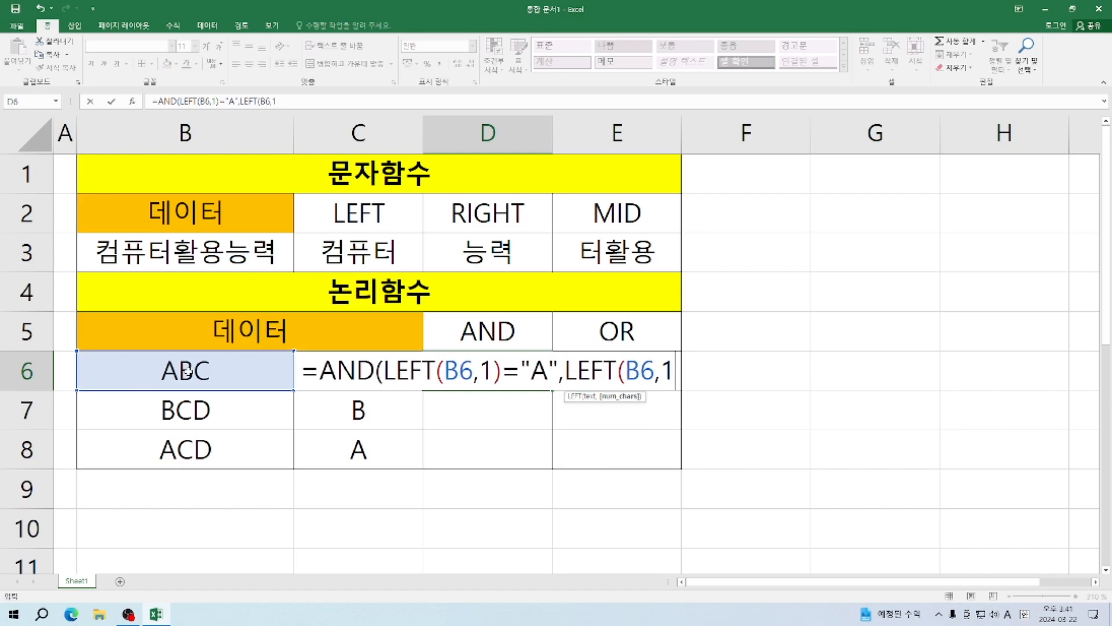
pyautogui.write(')=')
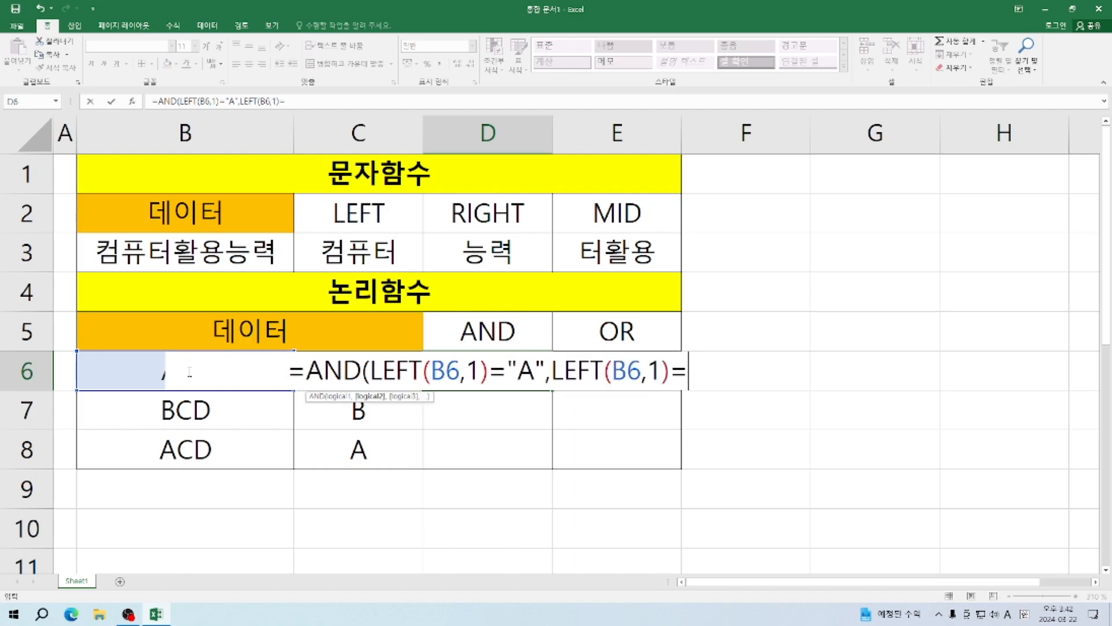
pyautogui.write('"A')
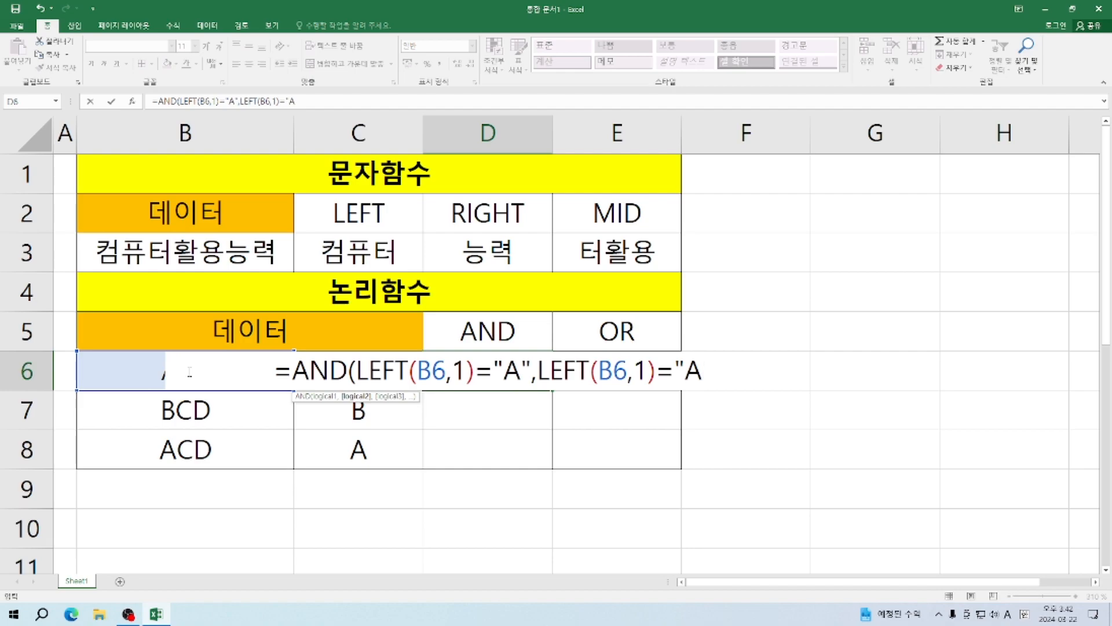
pyautogui.write('"')
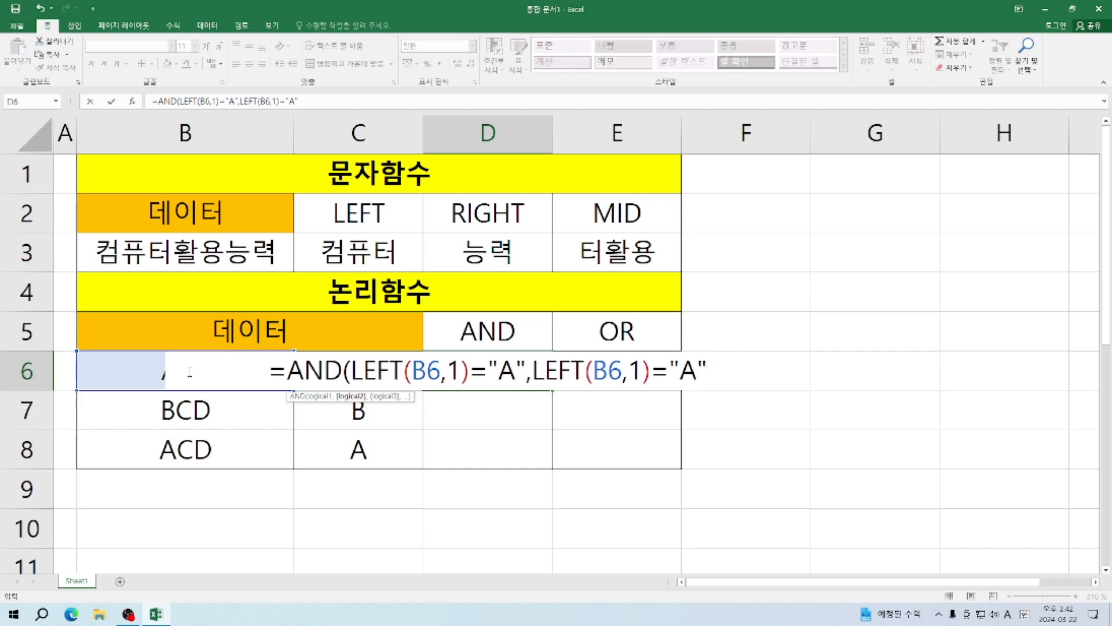
pyautogui.write(')')
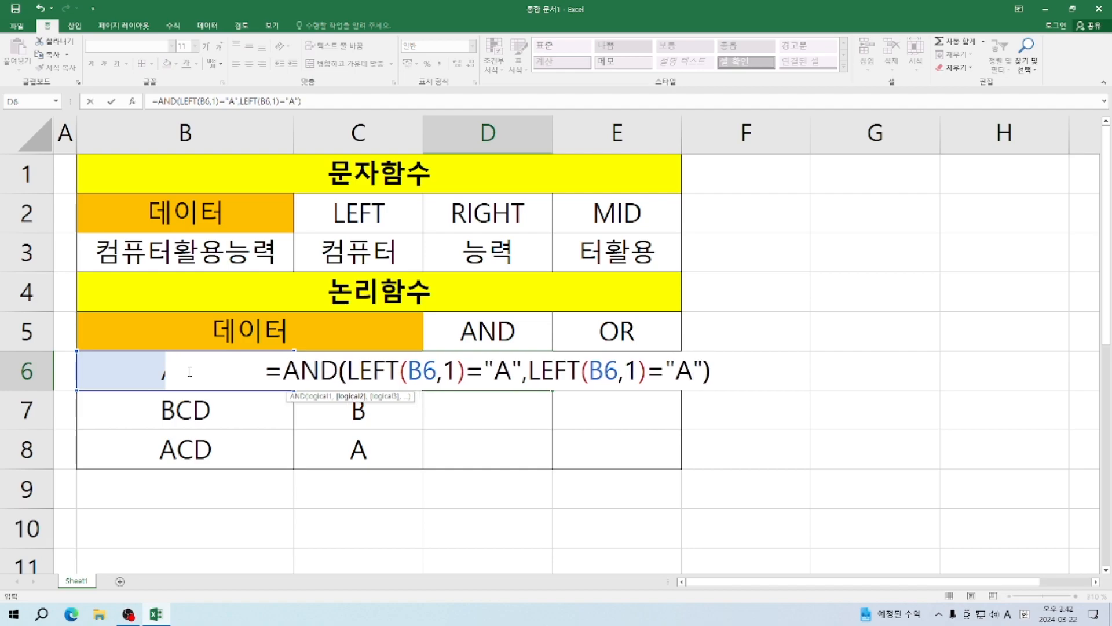
pyautogui.press('Return')
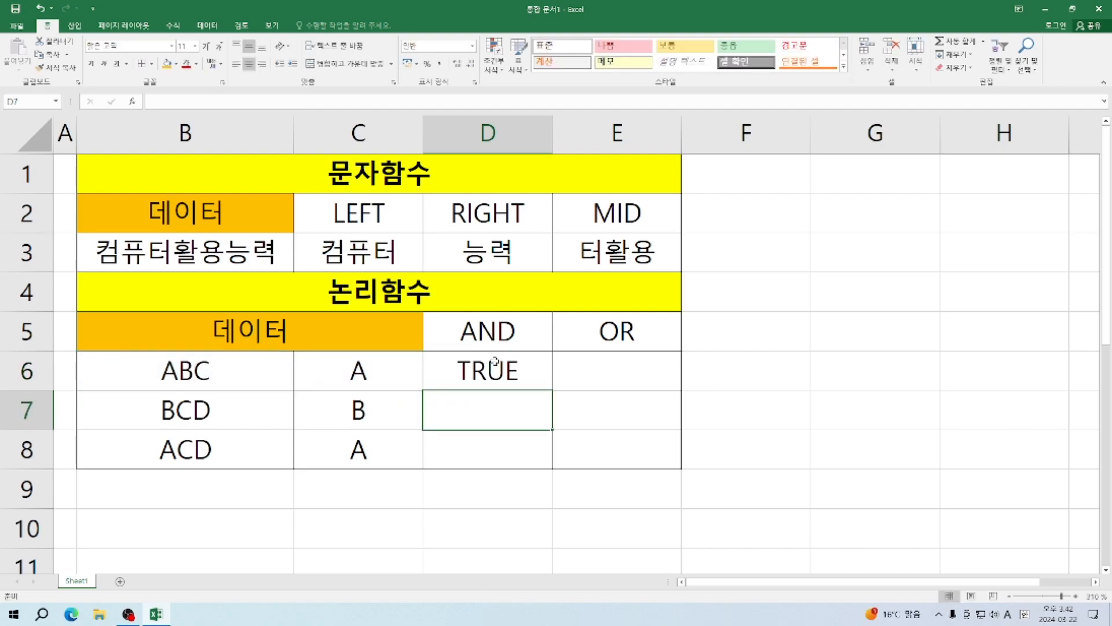
pyautogui.click(482, 375)
pyautogui.moveTo(553, 391); pyautogui.dragTo(554, 467)
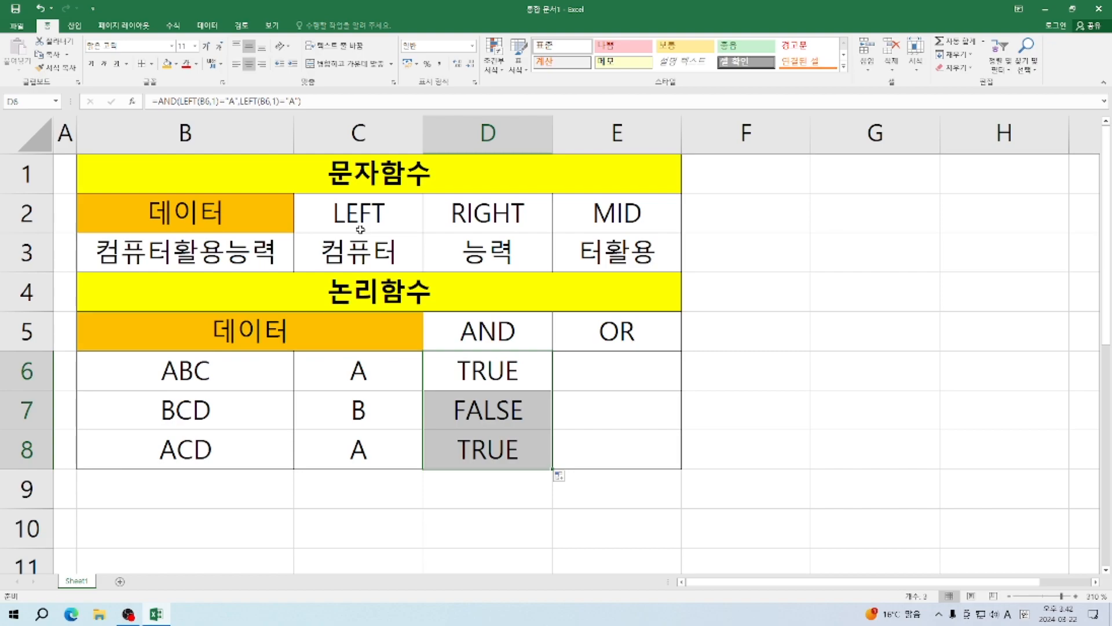
# Start an OR formula in cell E6 with the first condition LEFT(B6,1)="A".
pyautogui.click(605, 371)
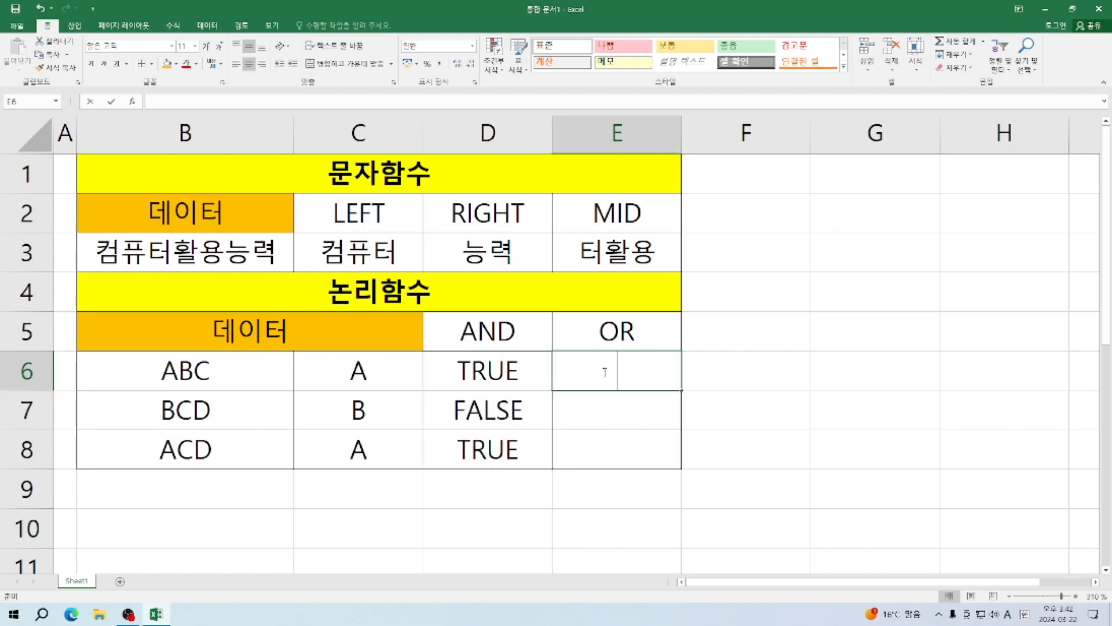
pyautogui.write('=')
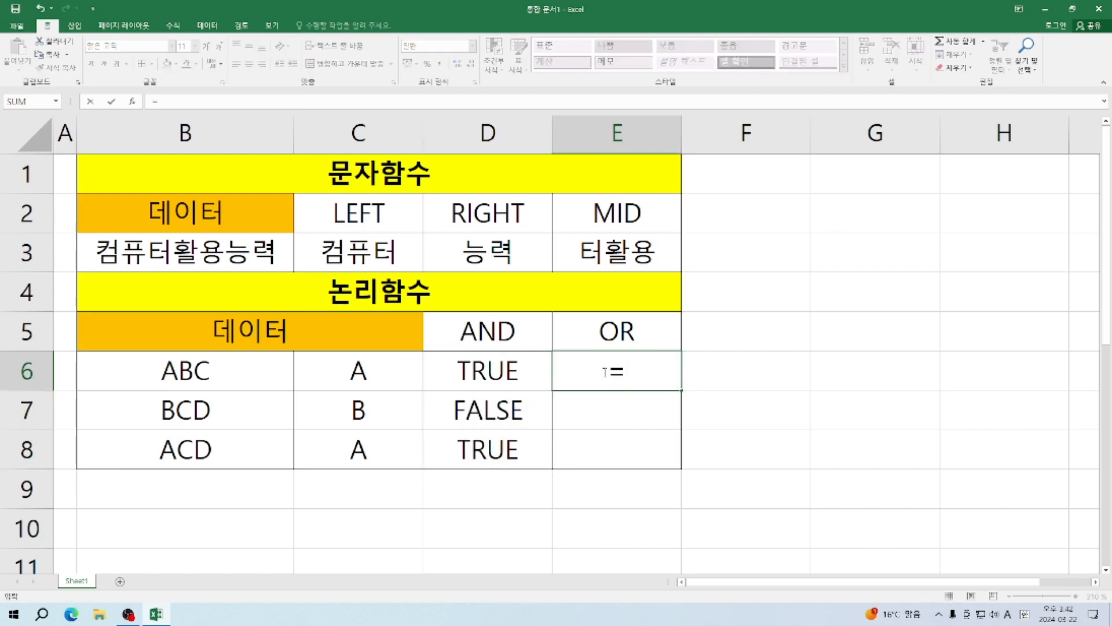
pyautogui.write('OR(')
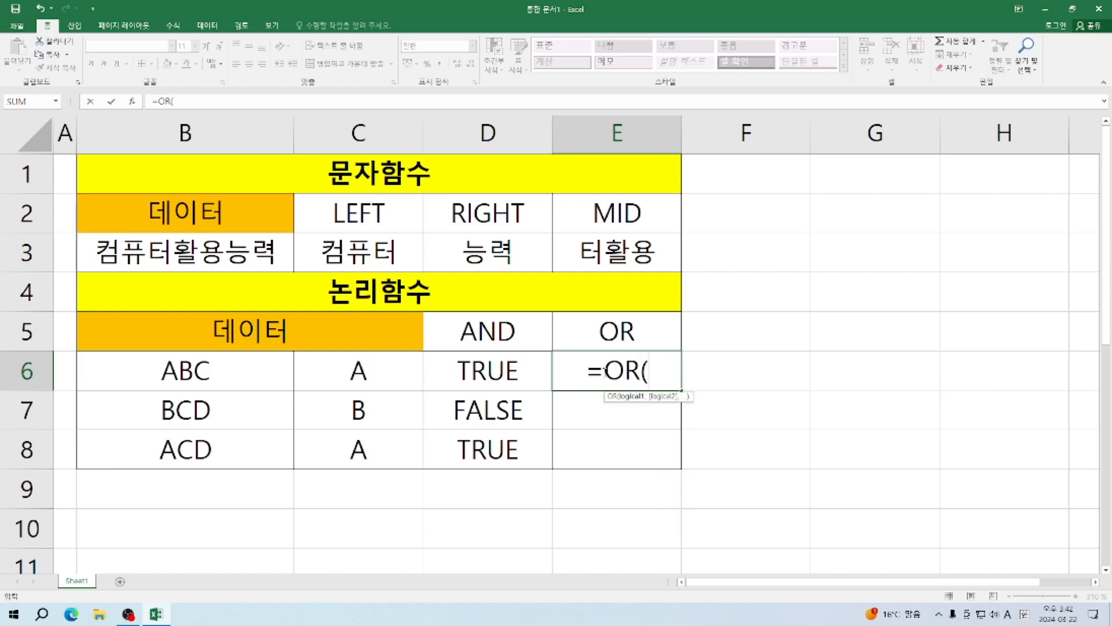
pyautogui.write('LEFT')
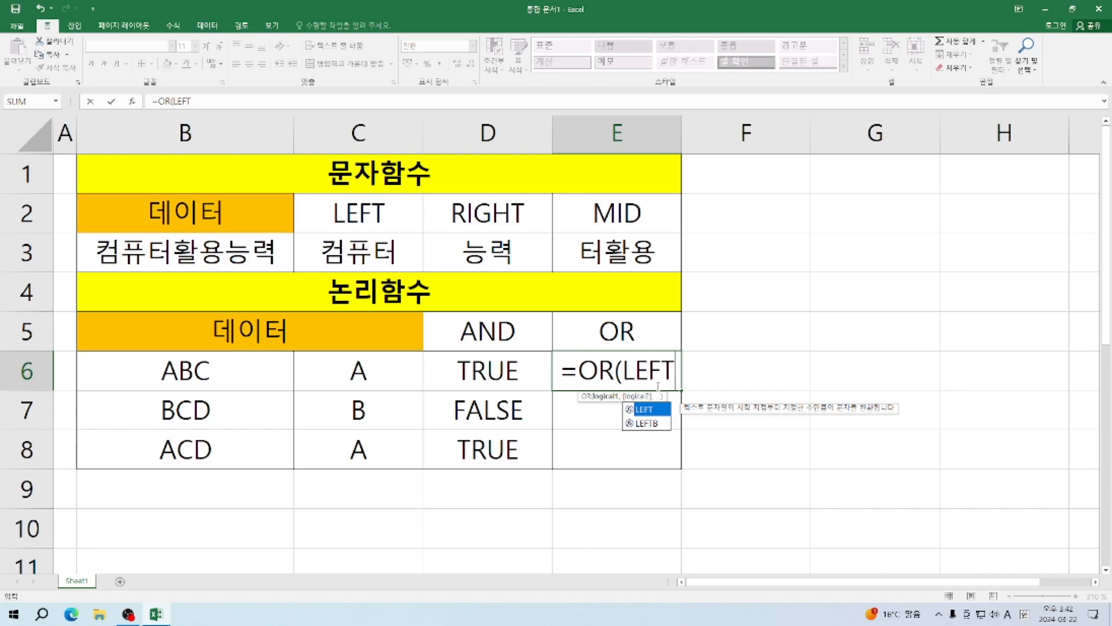
pyautogui.write('(')
pyautogui.click(191, 376)
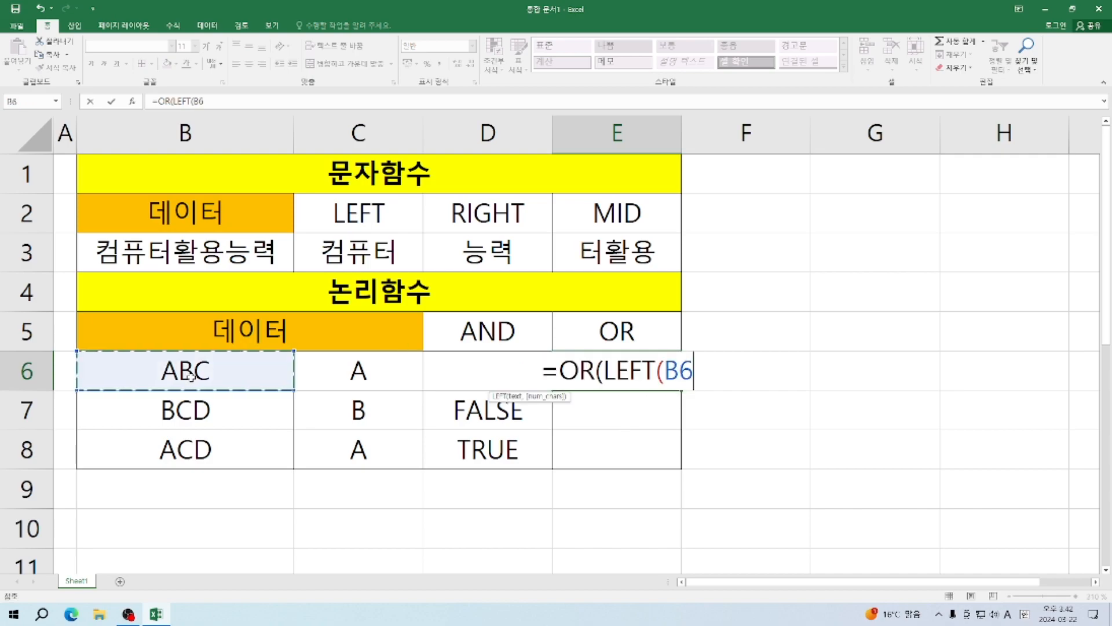
pyautogui.write(',1')
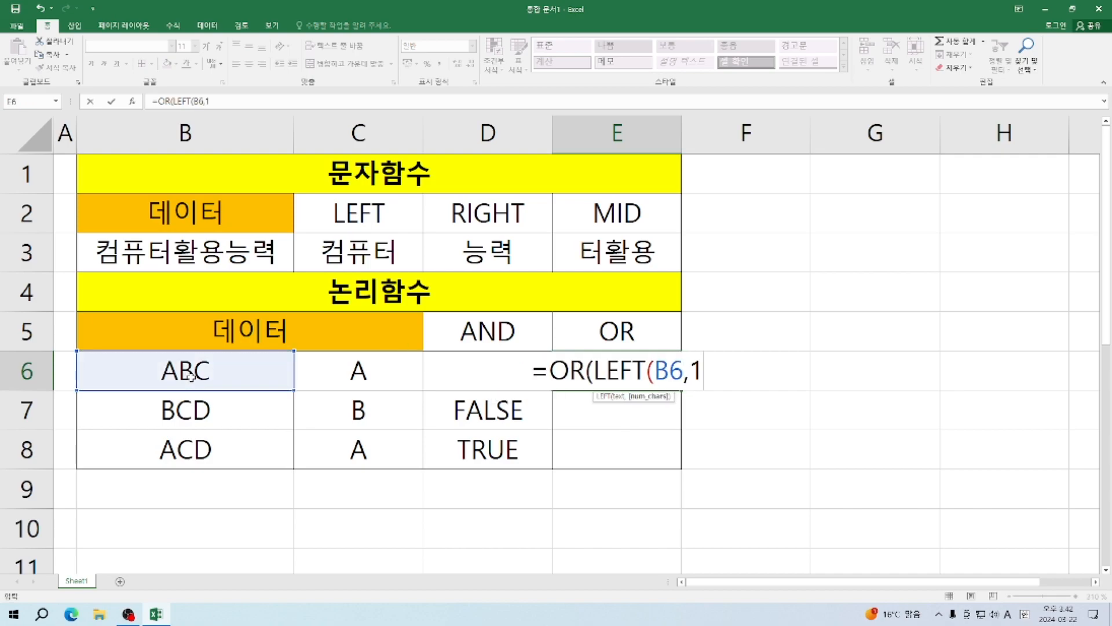
pyautogui.write(')')
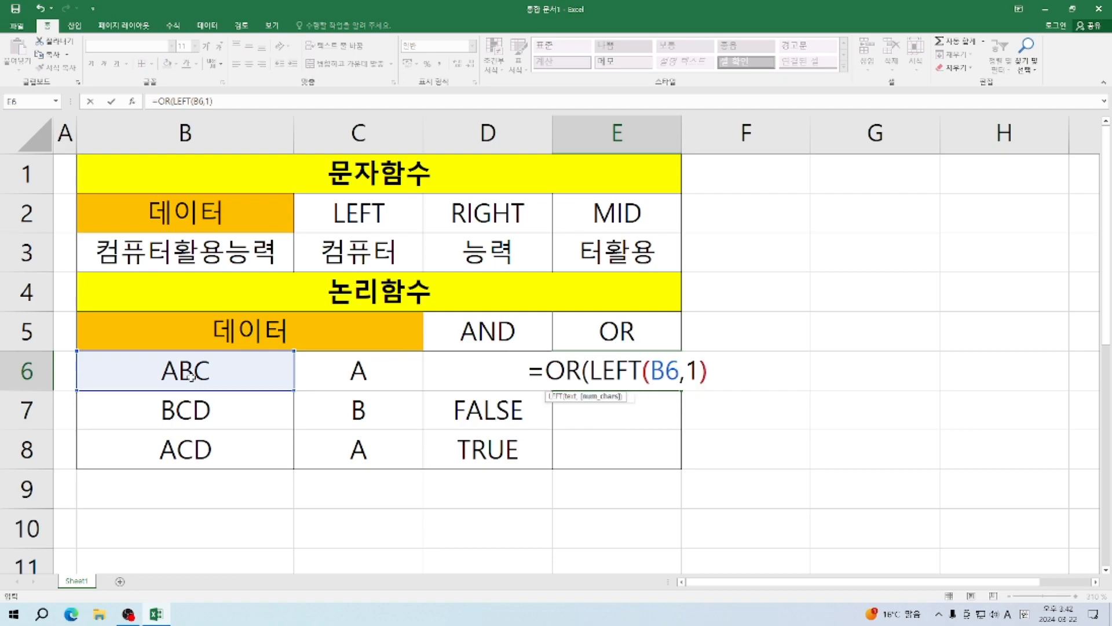
pyautogui.write('="A')
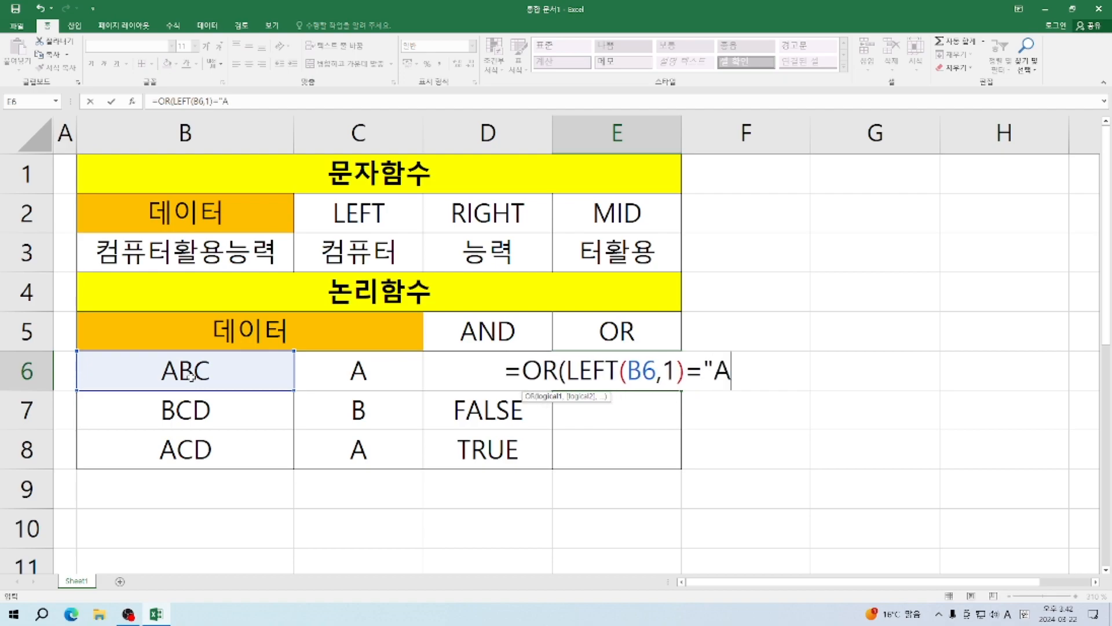
pyautogui.write('"')
pyautogui.write(',')
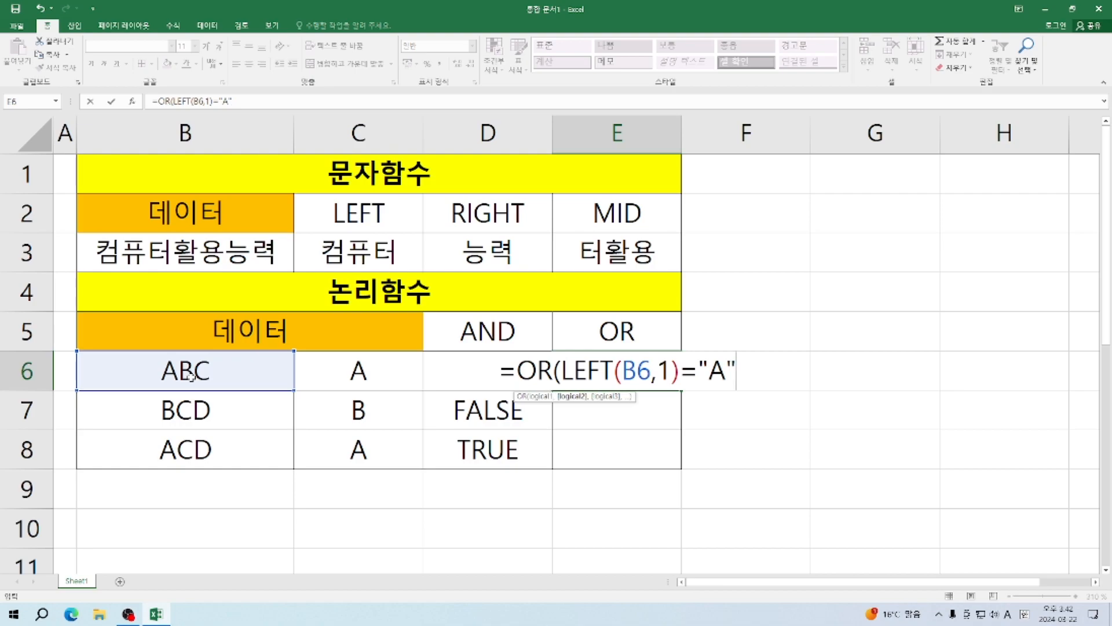
# Complete the E6 formula as =OR(LEFT(B6,1)="A",LEFT(B6,1)="B") and fill it down to E8.
pyautogui.write('LEFT')
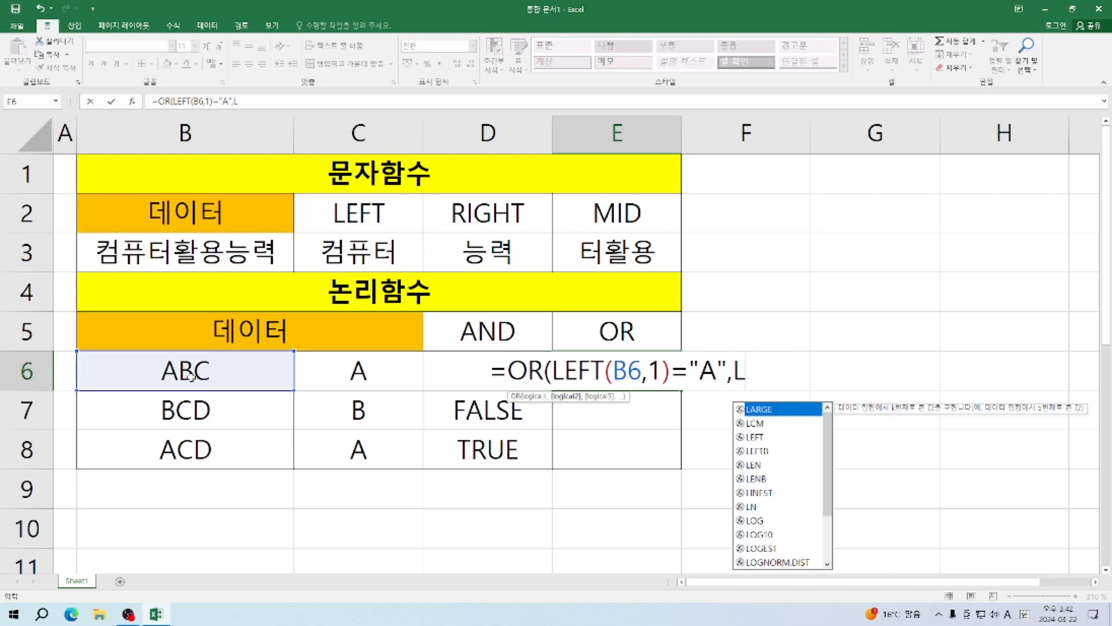
pyautogui.write('(')
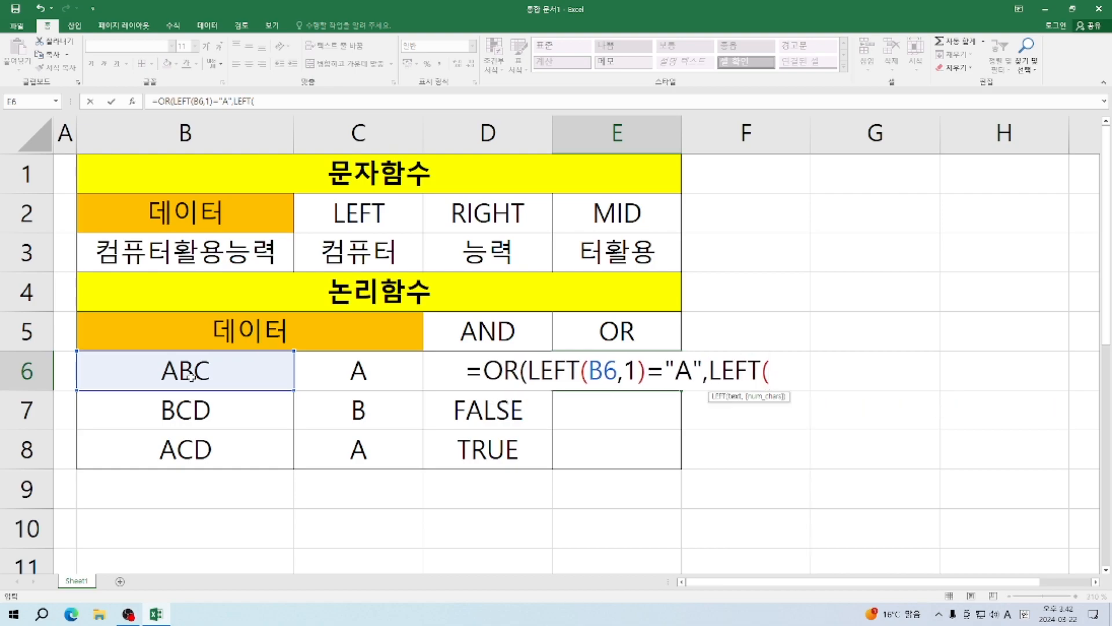
pyautogui.click(198, 372)
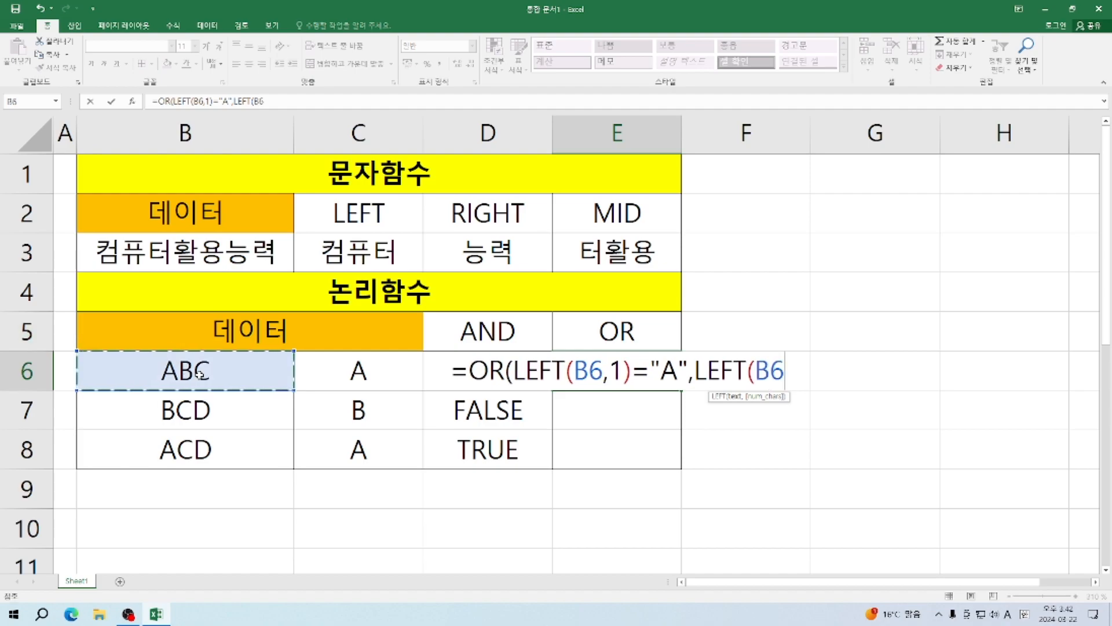
pyautogui.write(',1')
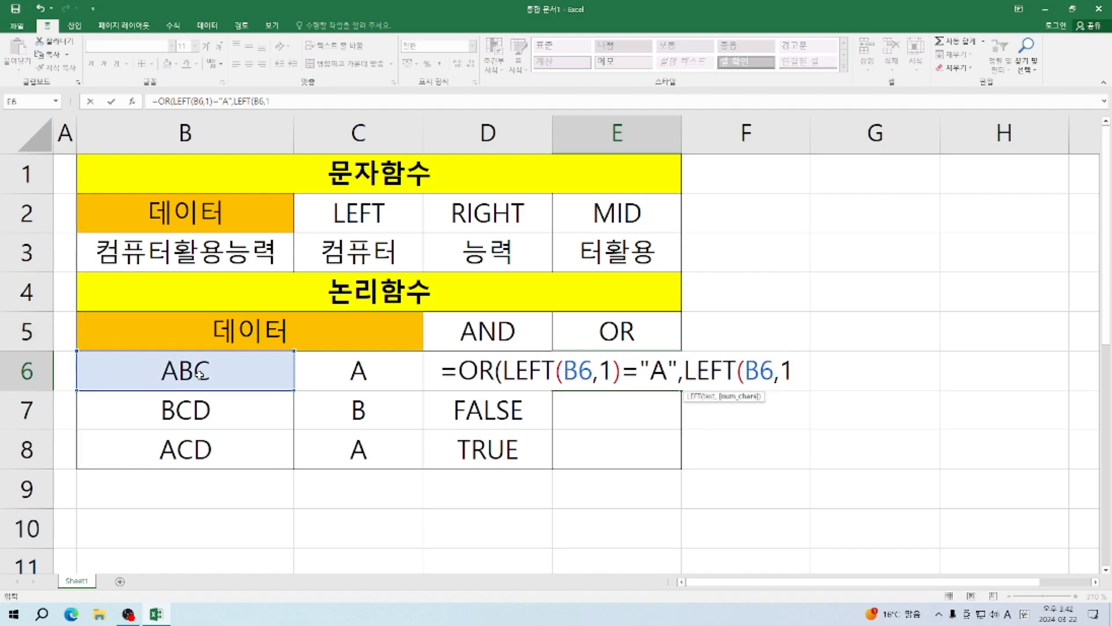
pyautogui.write(')="A')
pyautogui.press('BackSpace')
pyautogui.write('B')
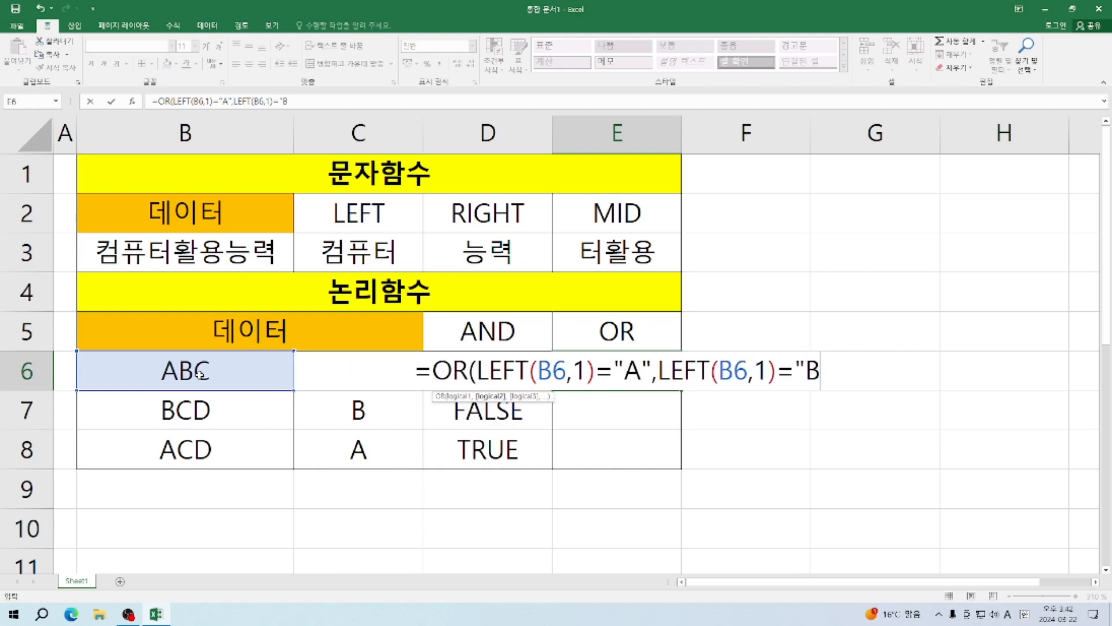
pyautogui.write('"')
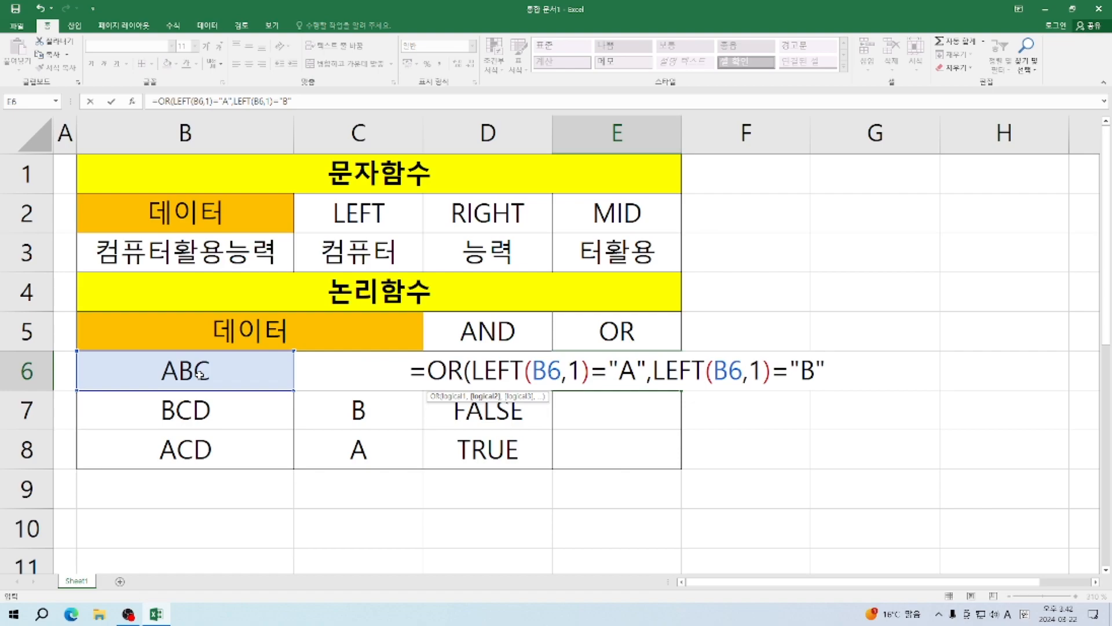
pyautogui.write(')')
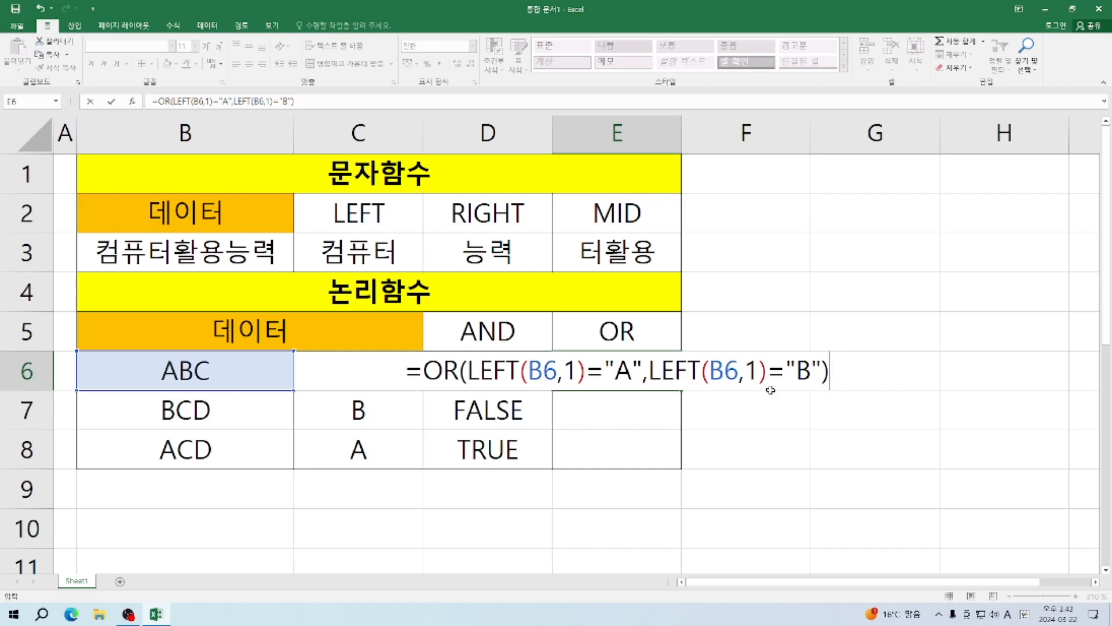
pyautogui.press('Return')
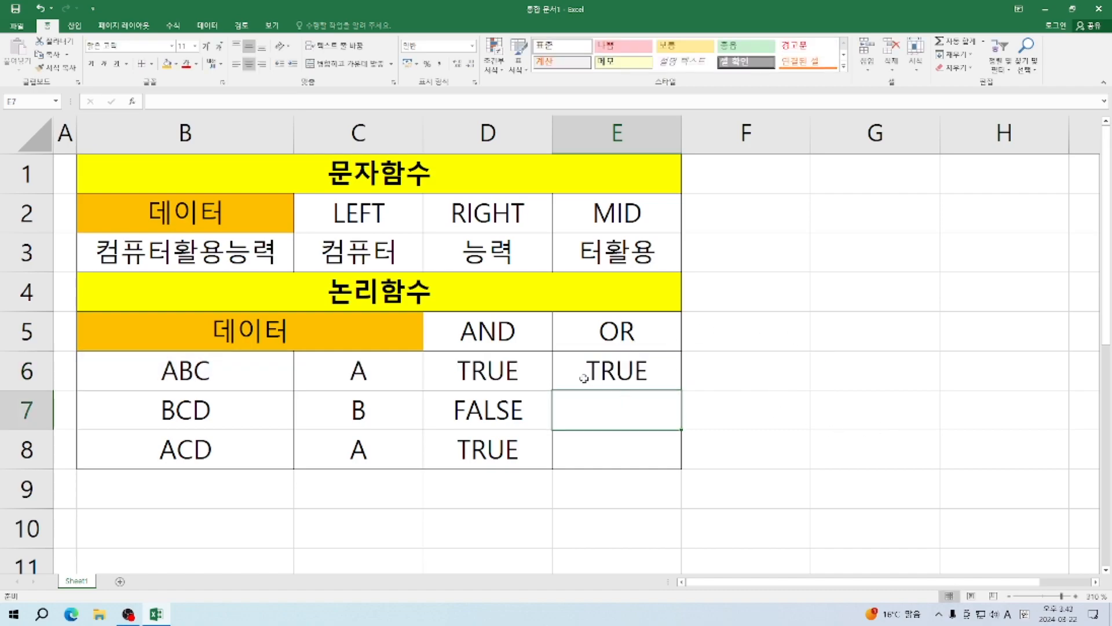
pyautogui.click(639, 372)
pyautogui.moveTo(682, 392); pyautogui.dragTo(686, 467)
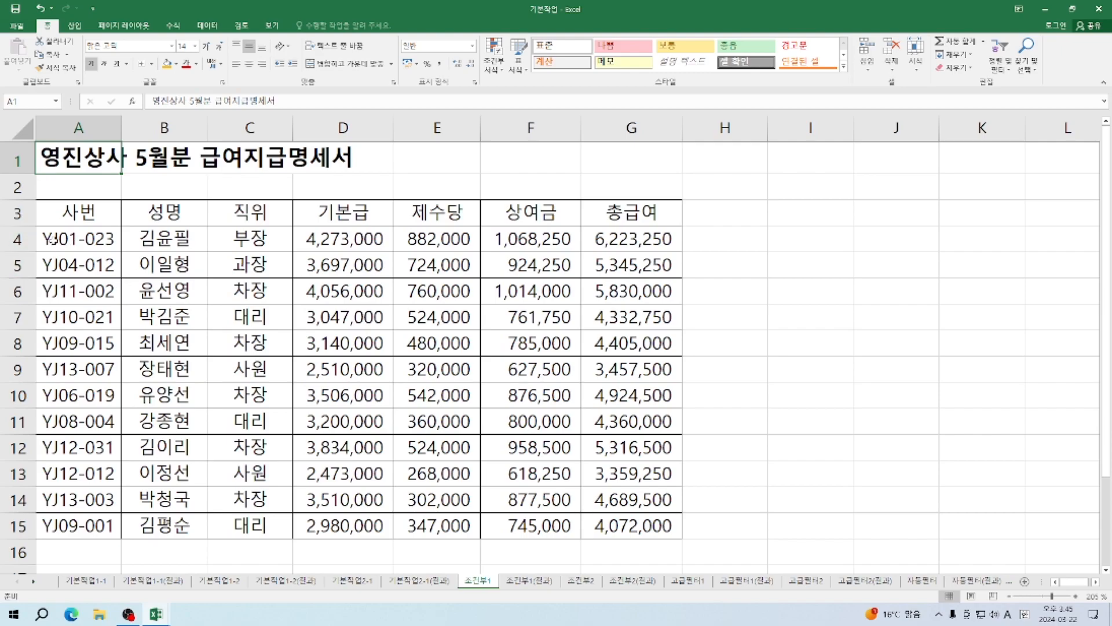
pyautogui.click(59, 245)
pyautogui.moveTo(59, 244); pyautogui.dragTo(613, 521)
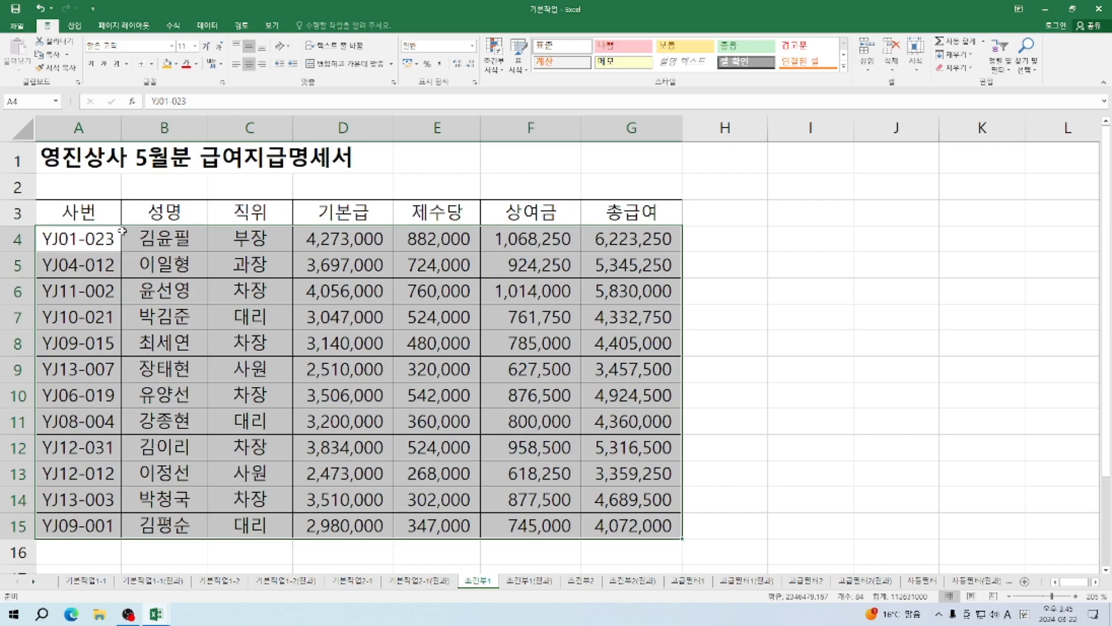
pyautogui.moveTo(56, 240); pyautogui.dragTo(155, 470)
pyautogui.moveTo(148, 432); pyautogui.dragTo(608, 524)
pyautogui.click(503, 71)
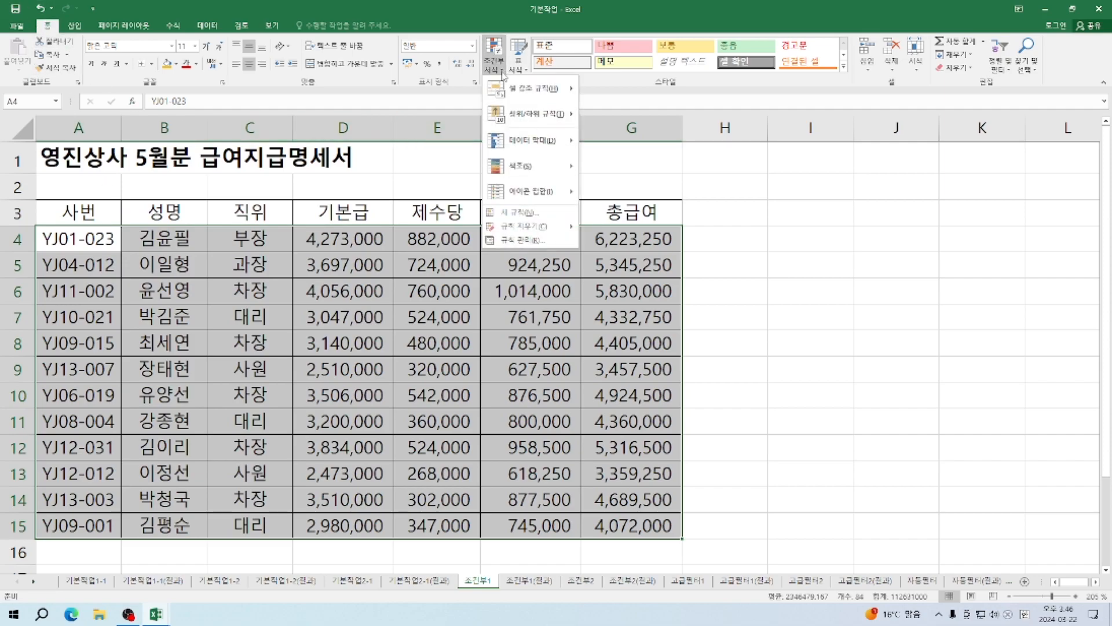
pyautogui.click(538, 220)
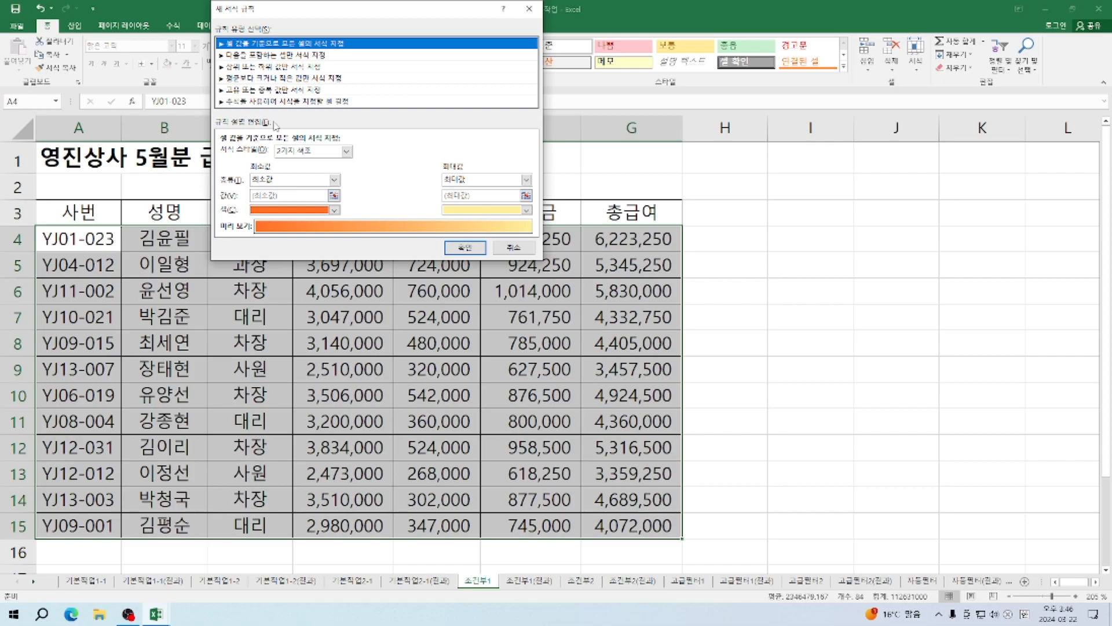
pyautogui.click(284, 101)
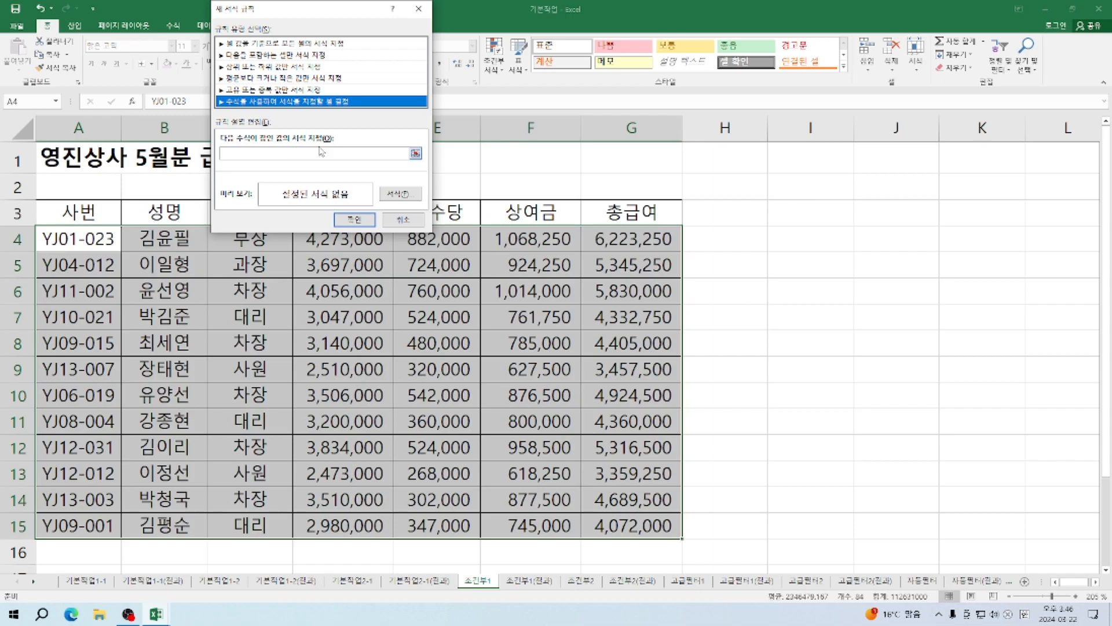
pyautogui.click(241, 154)
pyautogui.click(404, 224)
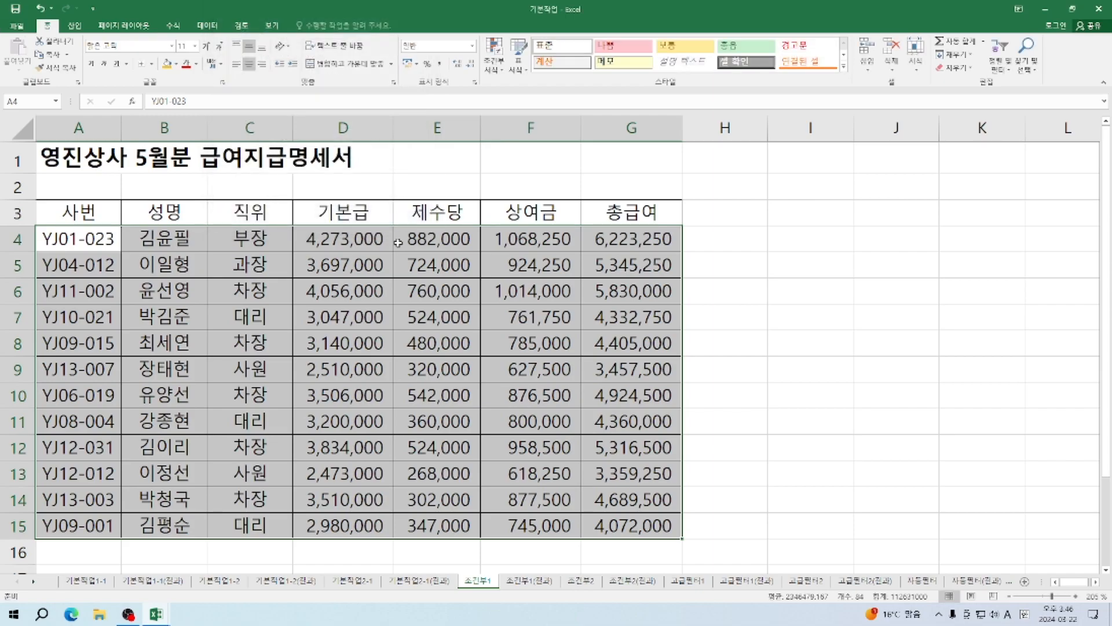
# Start a new conditional formatting rule for A4:G15 that uses a formula to determine which cells to format.
pyautogui.click(68, 244)
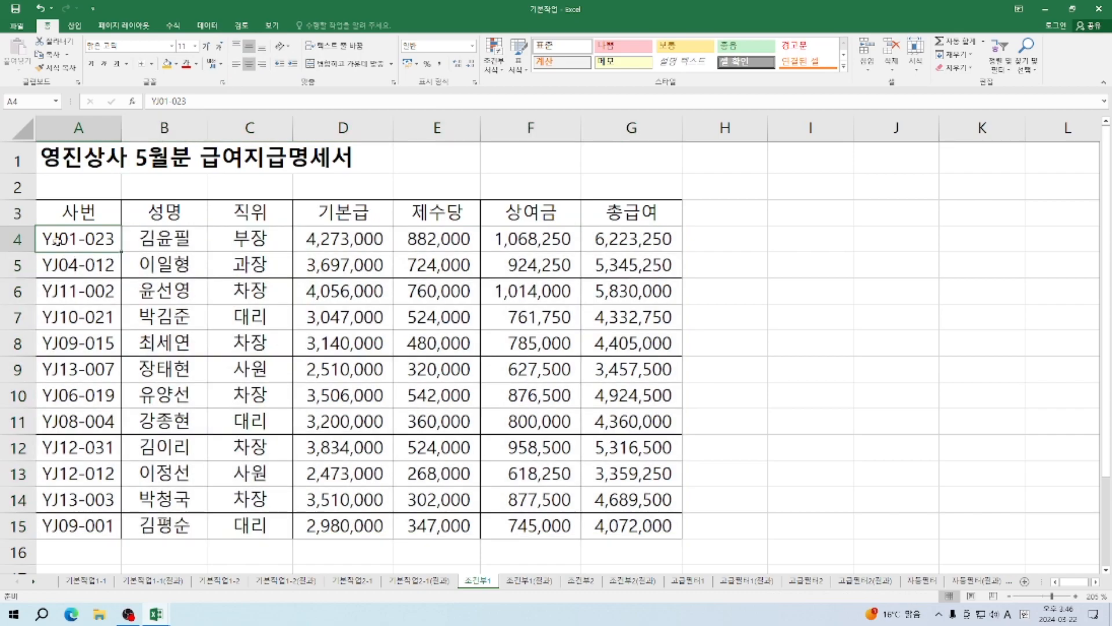
pyautogui.moveTo(46, 237); pyautogui.dragTo(644, 530)
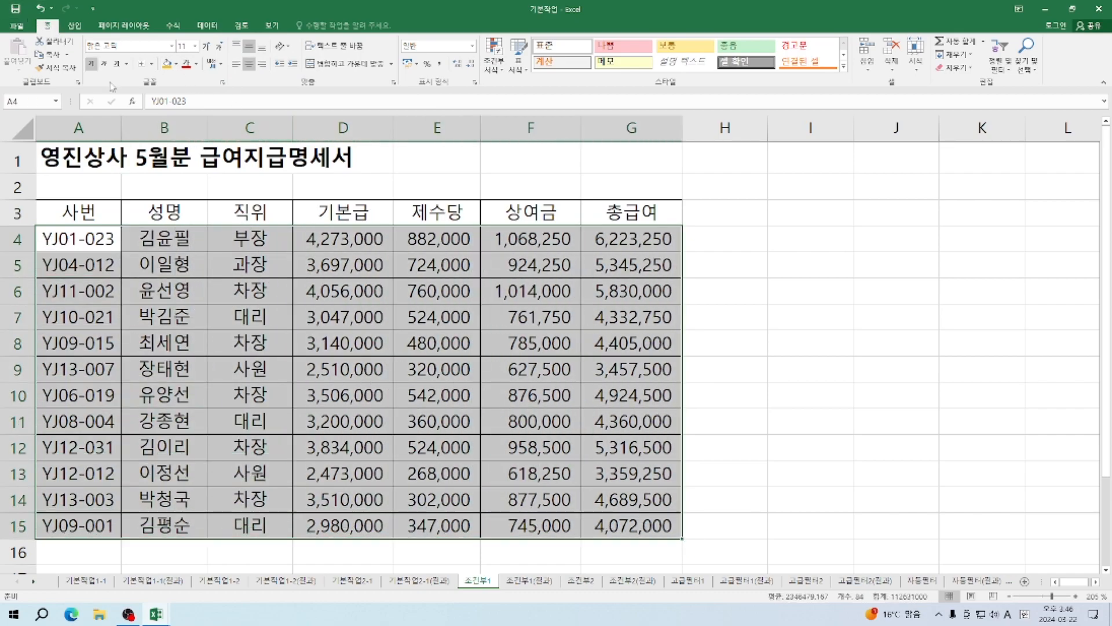
pyautogui.click(505, 71)
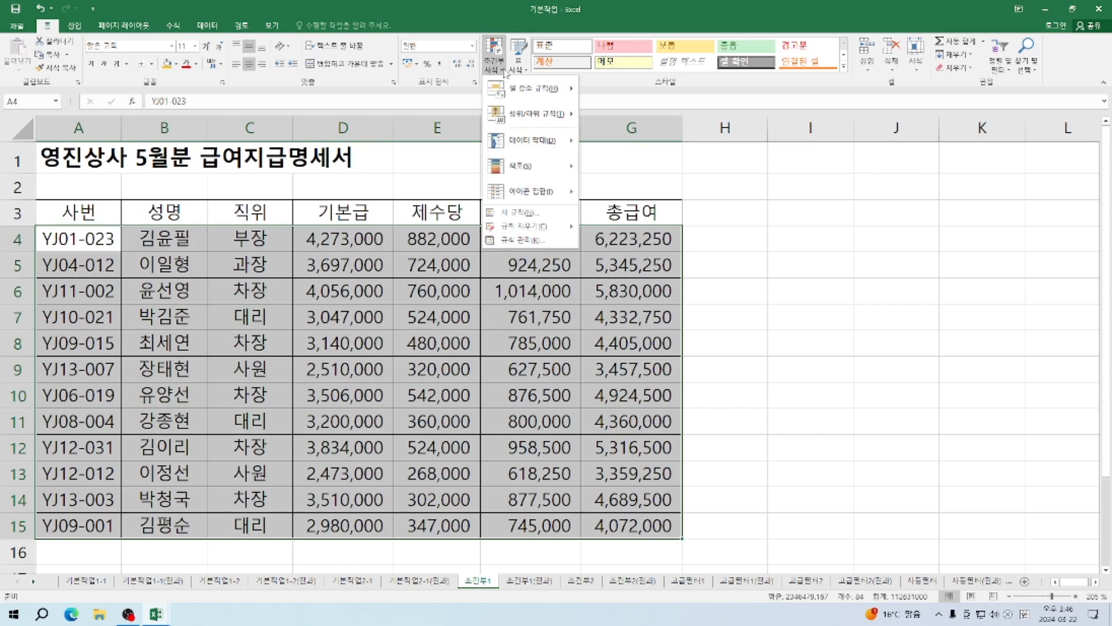
pyautogui.click(533, 215)
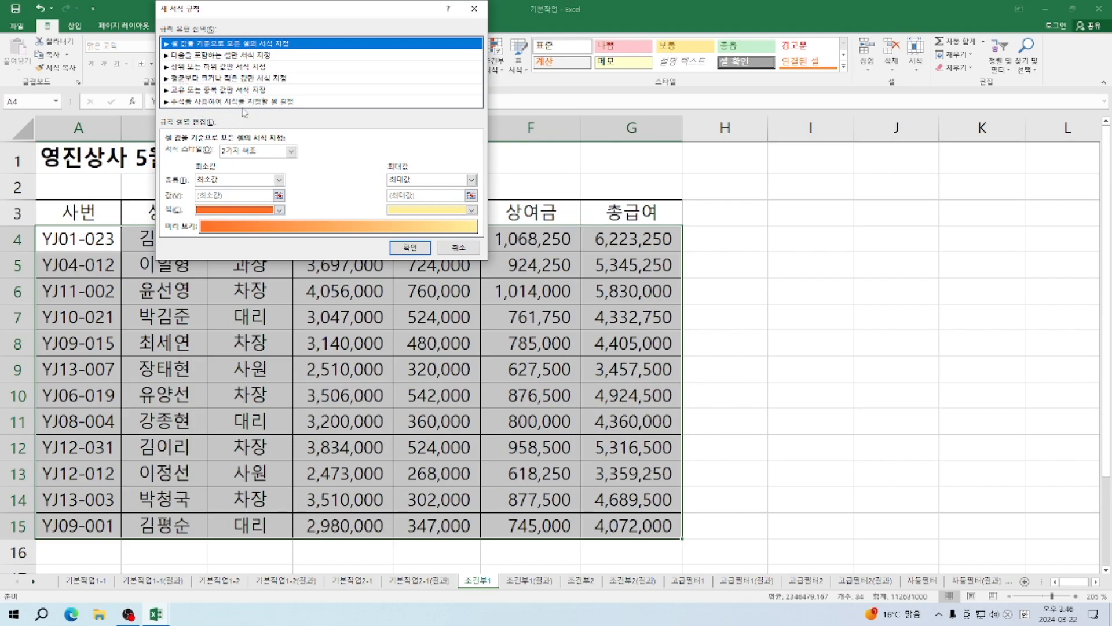
pyautogui.click(241, 102)
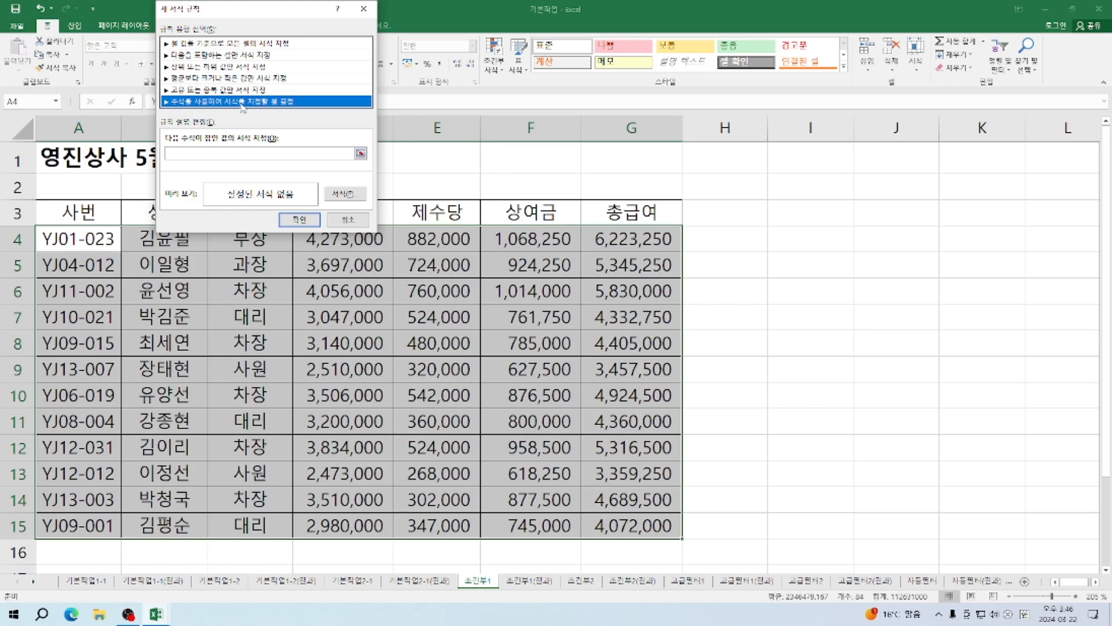
pyautogui.click(197, 154)
pyautogui.moveTo(286, 11); pyautogui.dragTo(816, 45)
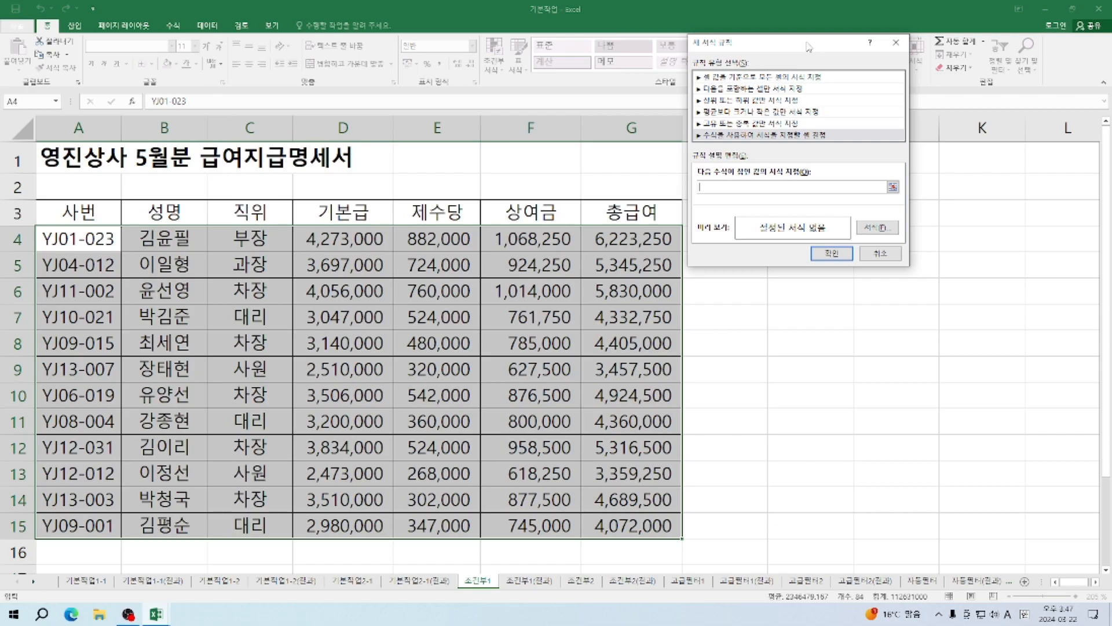
# Begin the rule formula as an AND function with the first condition $C4="차장", keeping only column C absolute.
pyautogui.write('=시')
pyautogui.write('ND')
pyautogui.write('(')
pyautogui.moveTo(788, 49); pyautogui.dragTo(620, 131)
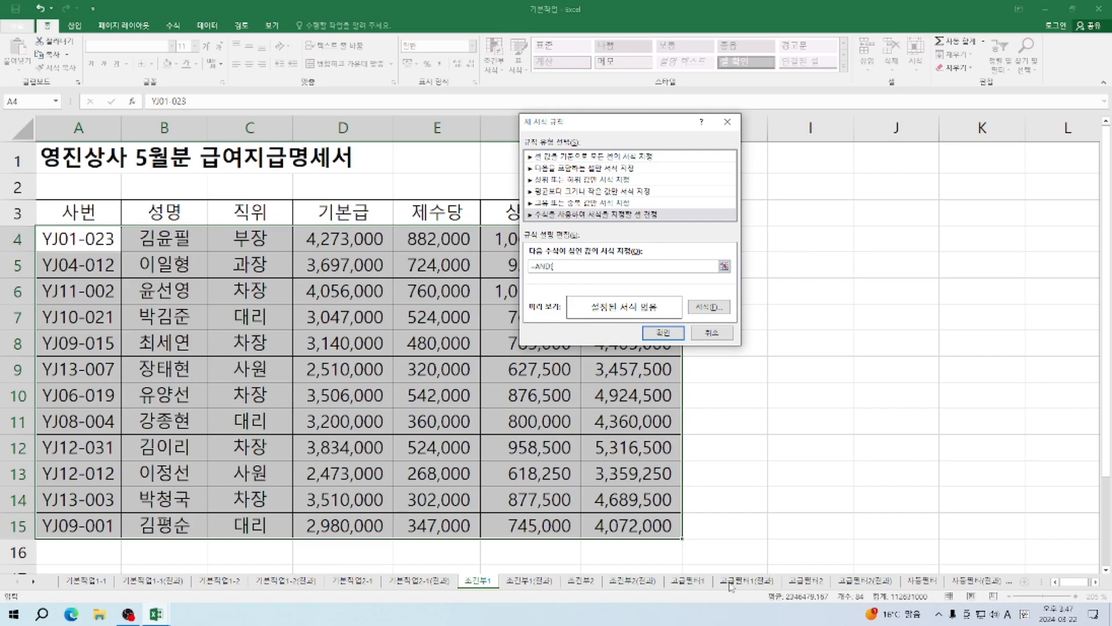
pyautogui.click(248, 239)
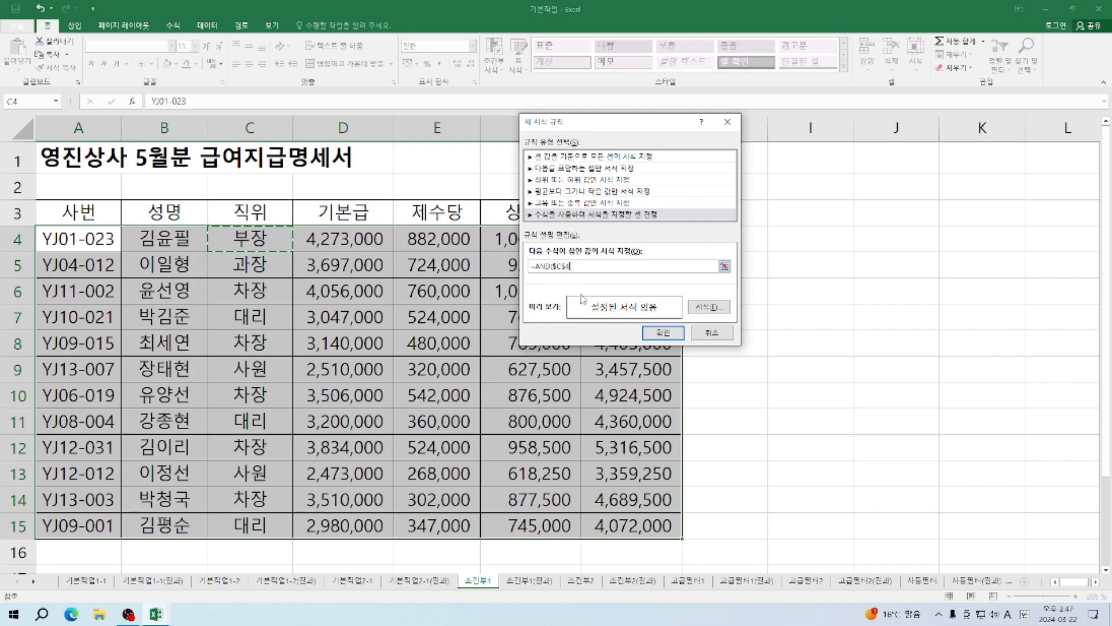
pyautogui.press('BackSpace')
pyautogui.press('BackSpace')
pyautogui.write('4')
pyautogui.write('="차장')
# Complete the rule formula as =AND($C4="차장",$G4<5000000).
pyautogui.moveTo(642, 127); pyautogui.dragTo(860, 114)
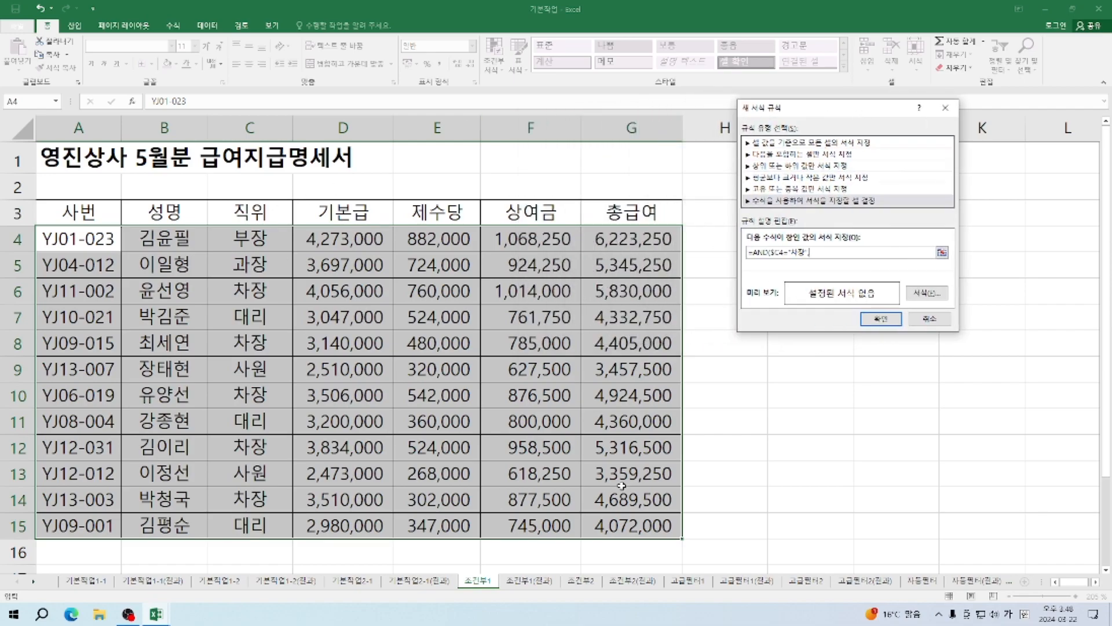
pyautogui.click(624, 239)
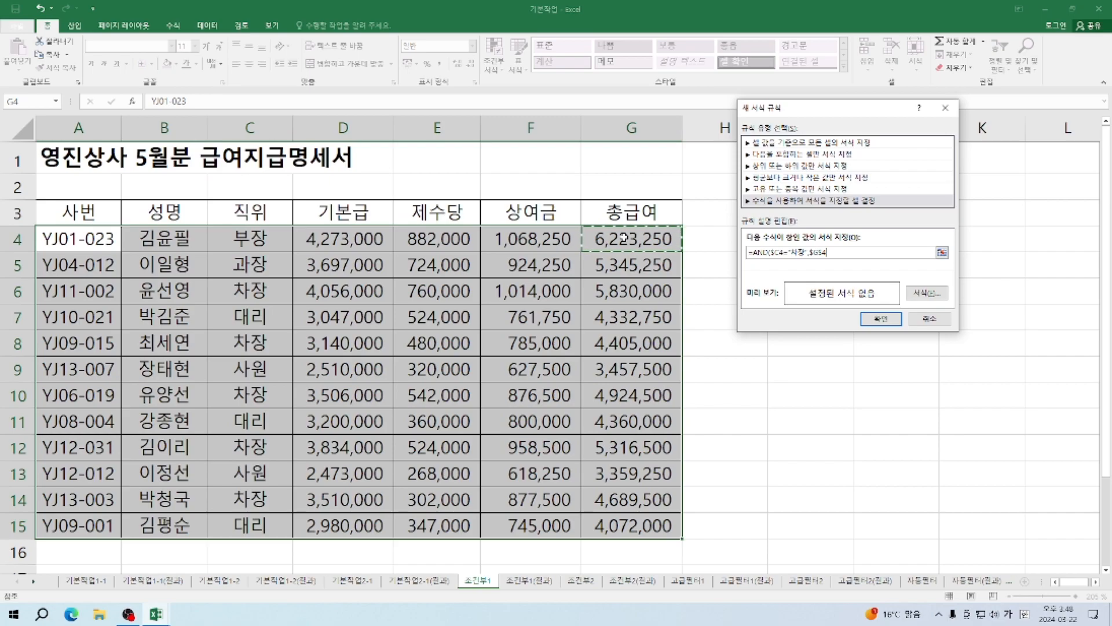
pyautogui.press('F4')
pyautogui.press('F4')
pyautogui.write('<')
pyautogui.write('<')
pyautogui.press('BackSpace')
pyautogui.press('BackSpace')
pyautogui.write('=')
pyautogui.press('BackSpace')
pyautogui.press('BackSpace')
pyautogui.press('BackSpace')
pyautogui.write('<')
pyautogui.write('5000000')
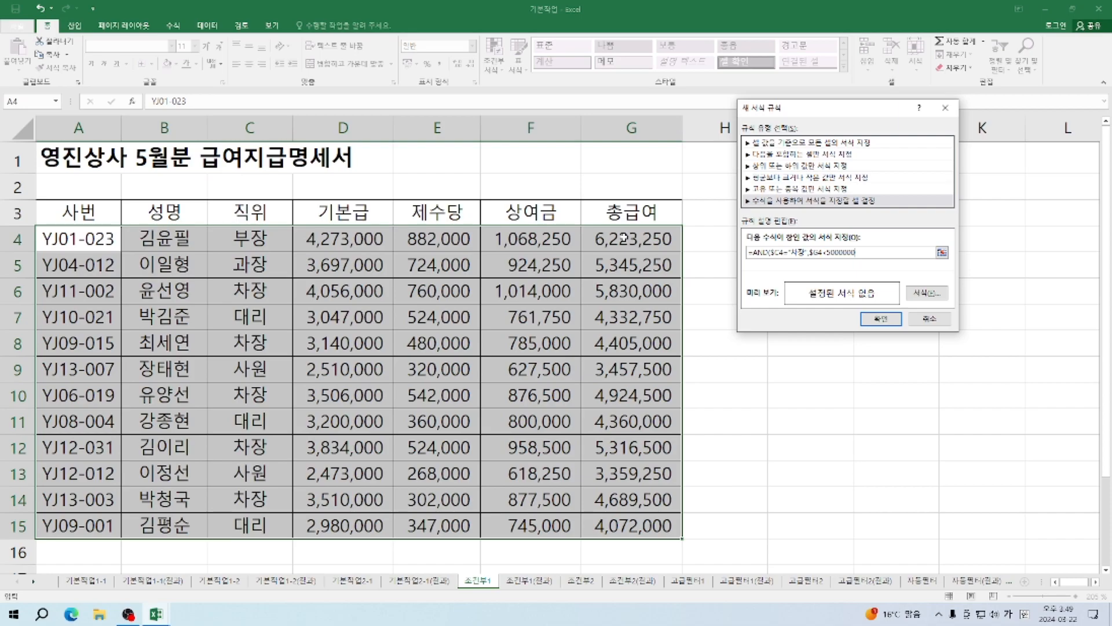
pyautogui.write(')')
# Set the rule's format to bold (굵게) with the standard red font colour and apply the rule.
pyautogui.click(926, 294)
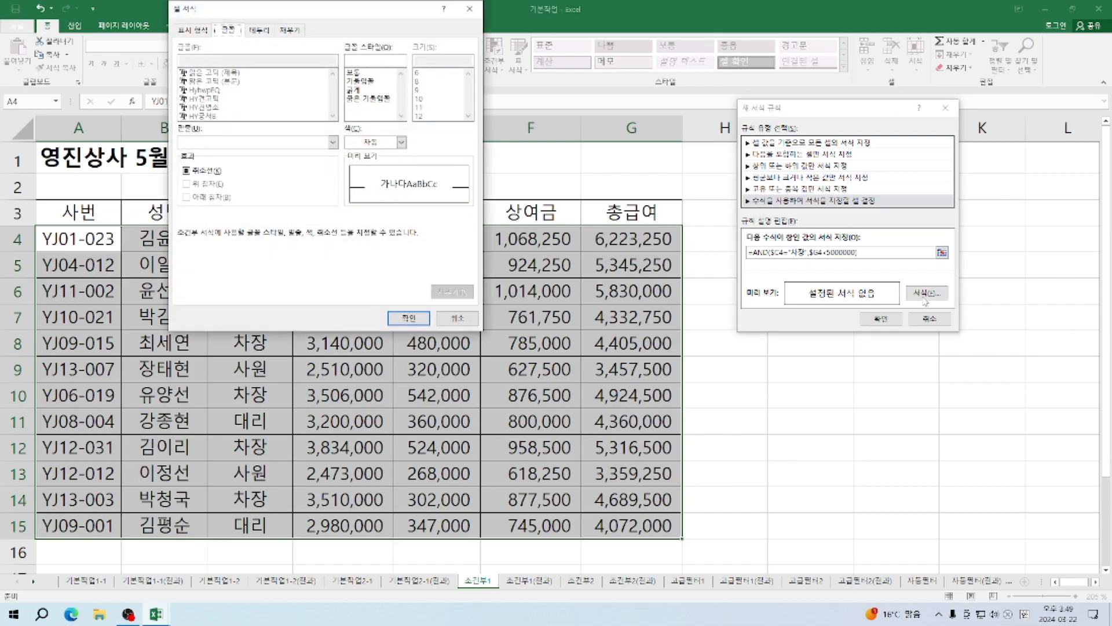
pyautogui.click(358, 91)
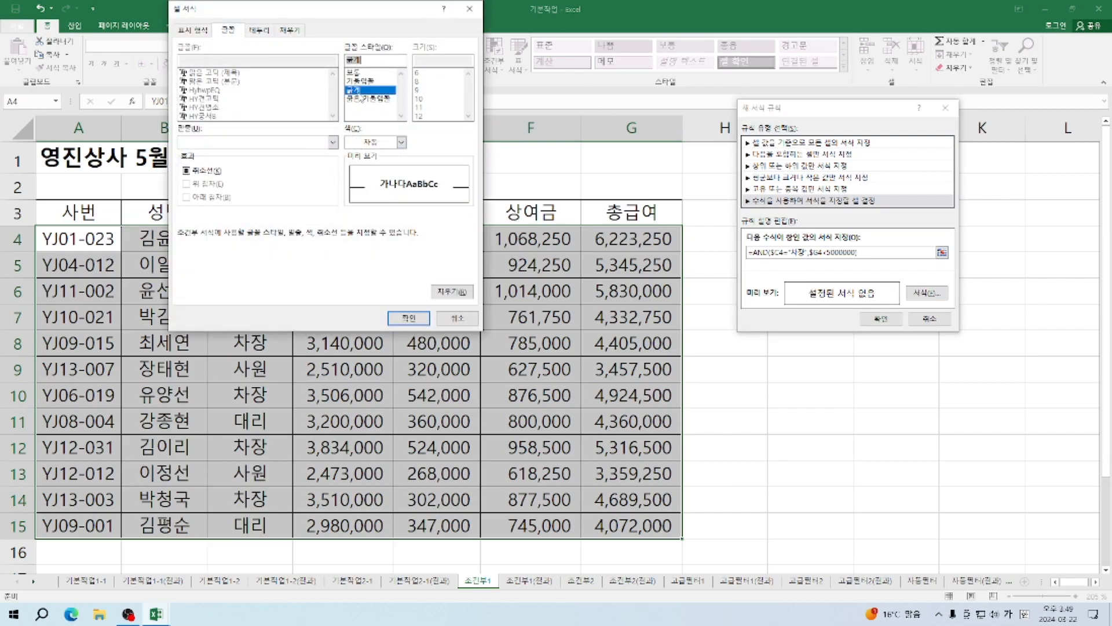
pyautogui.click(401, 142)
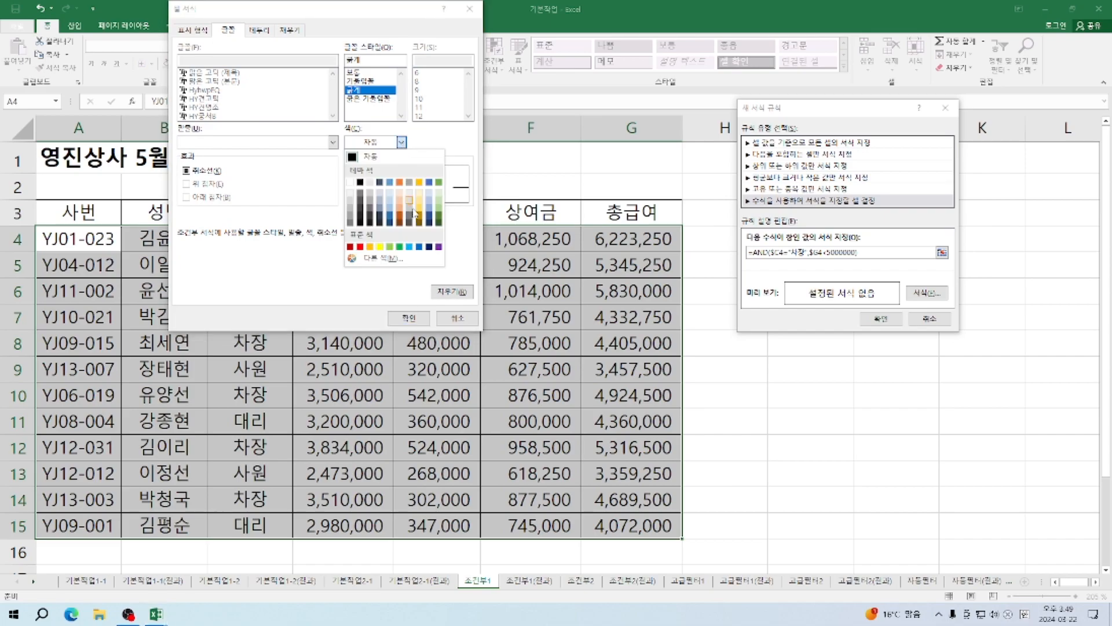
pyautogui.click(360, 247)
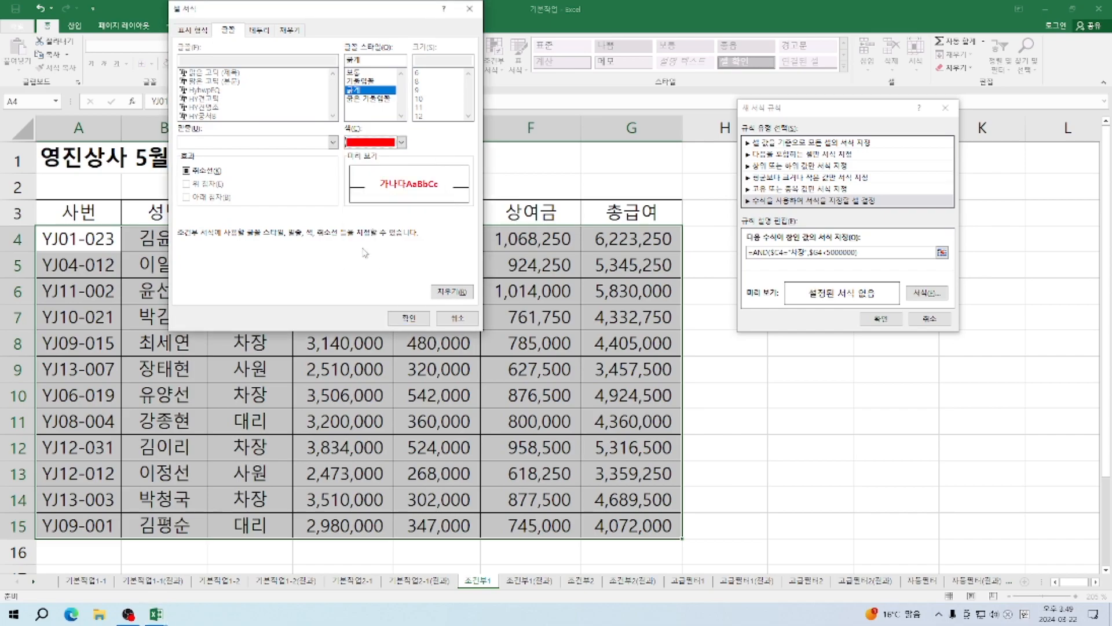
pyautogui.click(409, 319)
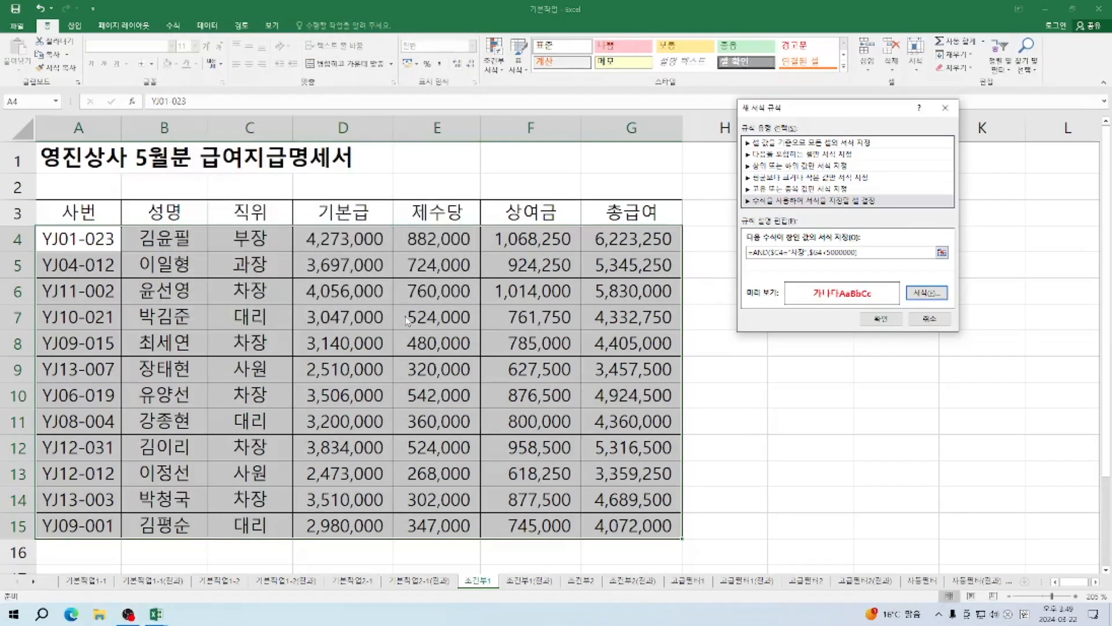
pyautogui.click(880, 321)
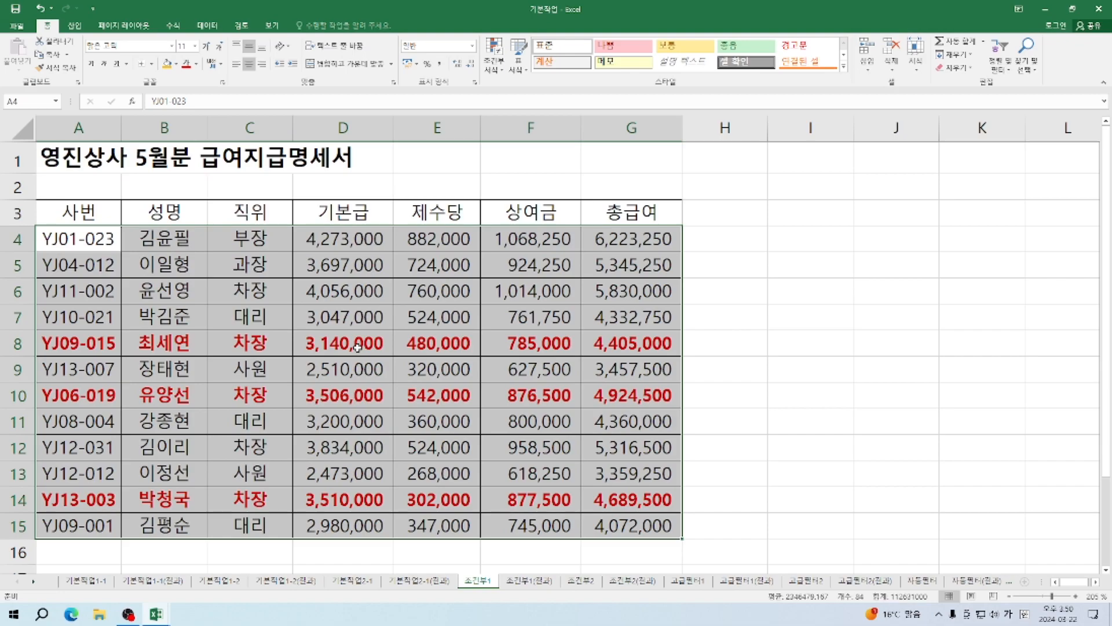
# Delete the AND formula rule from the conditional formatting rules of A4:G15.
pyautogui.click(494, 58)
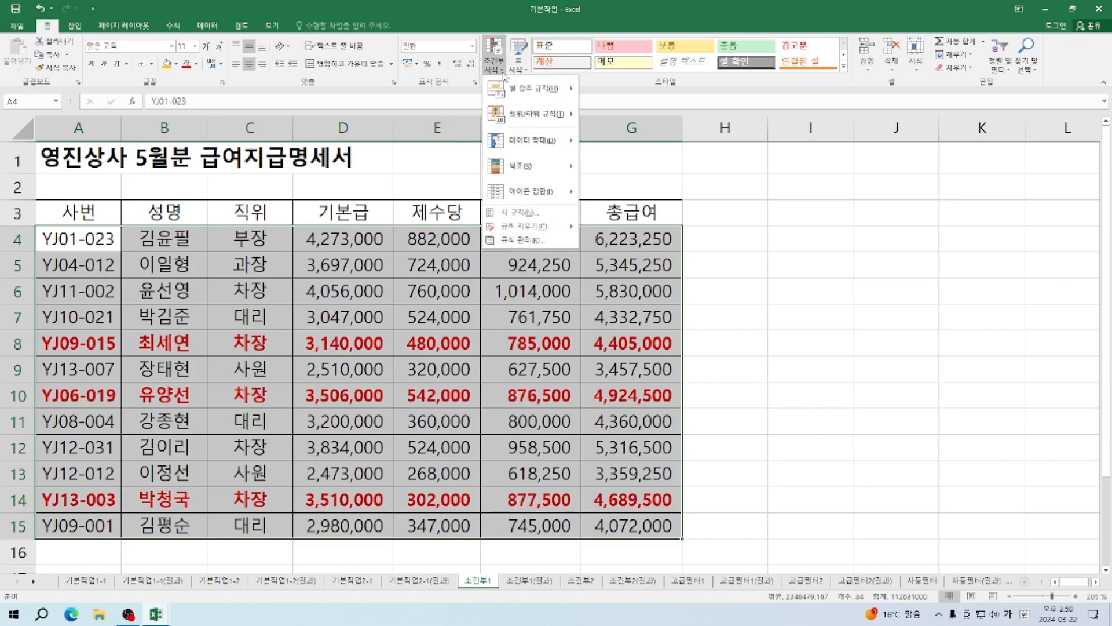
pyautogui.click(525, 247)
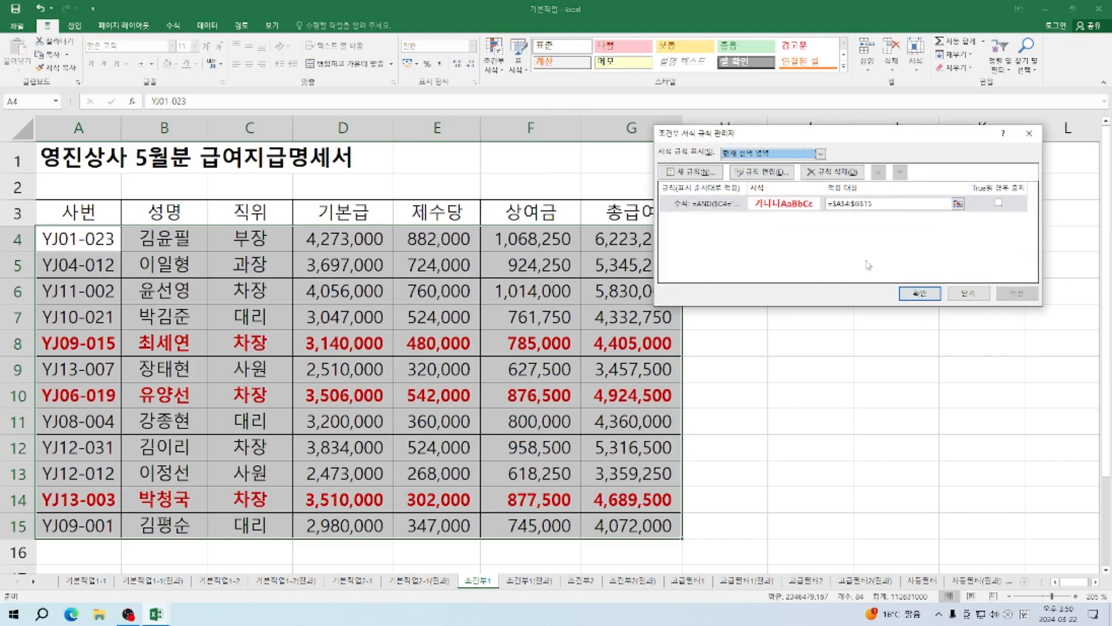
pyautogui.click(703, 204)
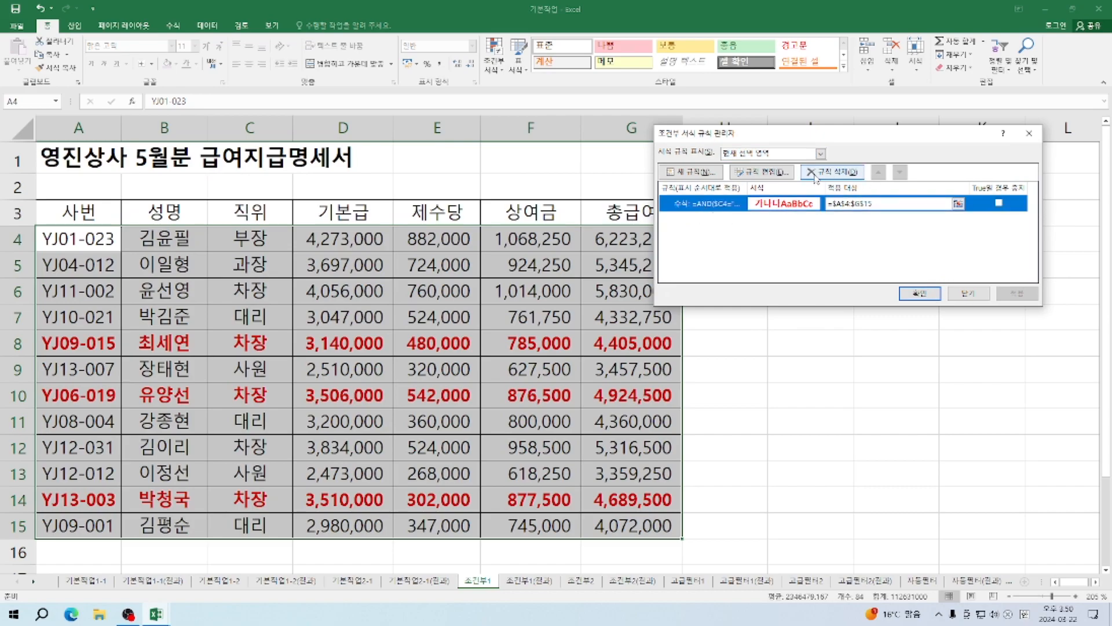
pyautogui.click(834, 172)
pyautogui.click(920, 293)
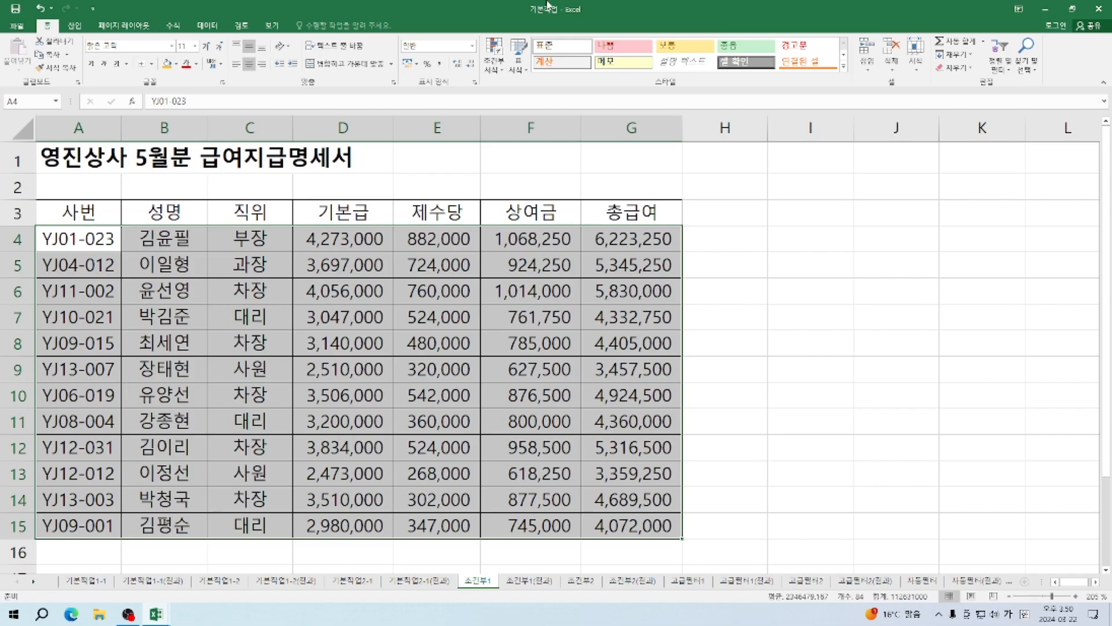
# Start a new formula-based conditional formatting rule for the payroll rows A4:G15.
pyautogui.click(624, 172)
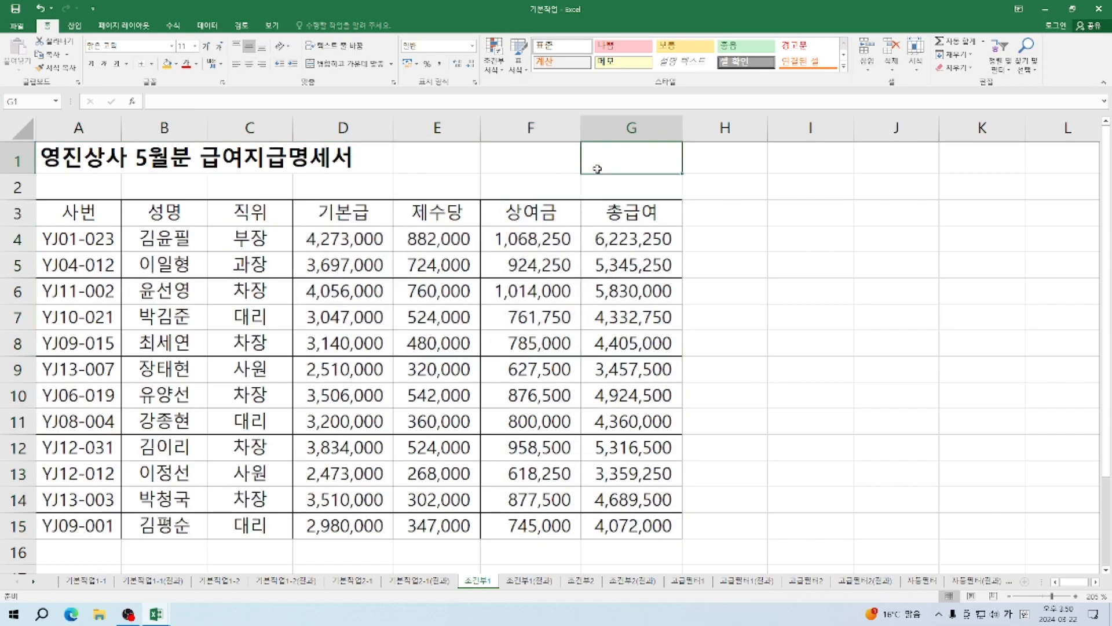
pyautogui.moveTo(49, 239); pyautogui.dragTo(632, 517)
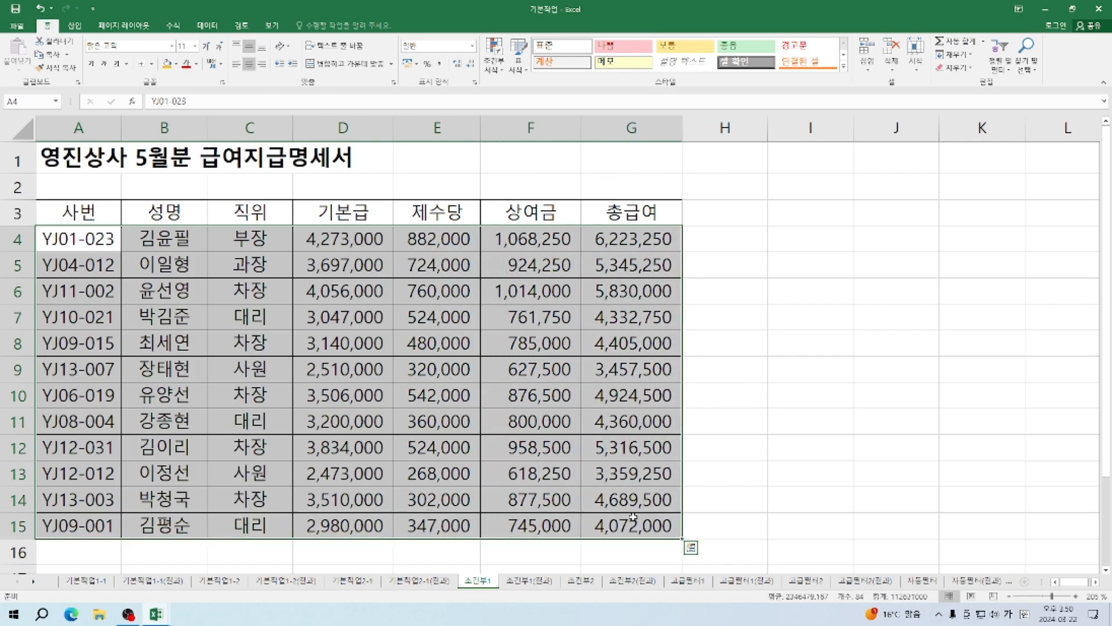
pyautogui.click(503, 69)
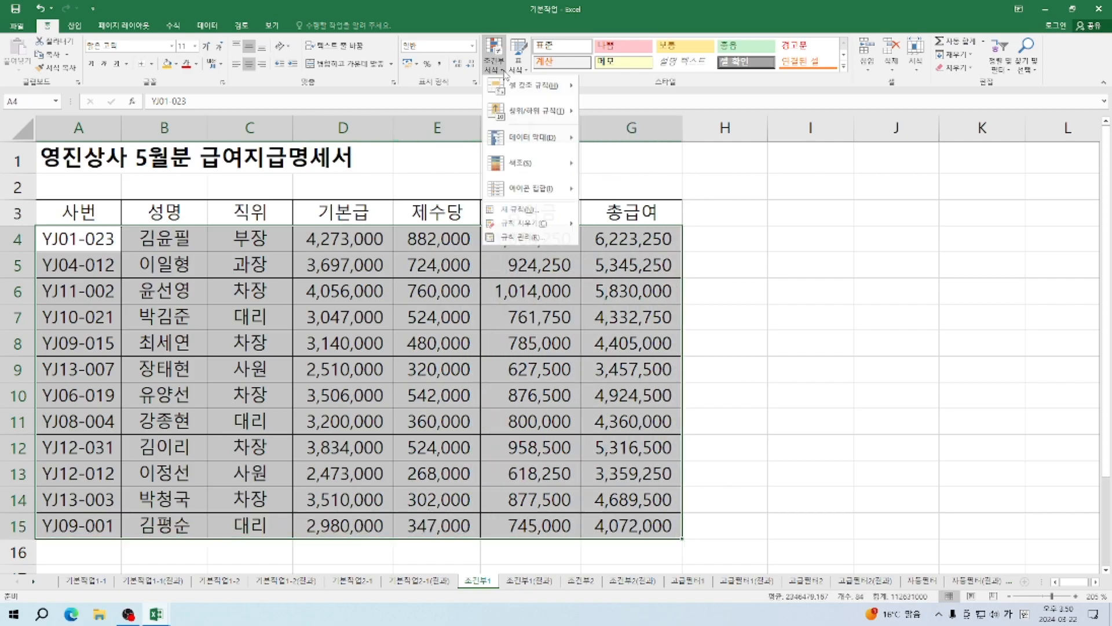
pyautogui.click(522, 212)
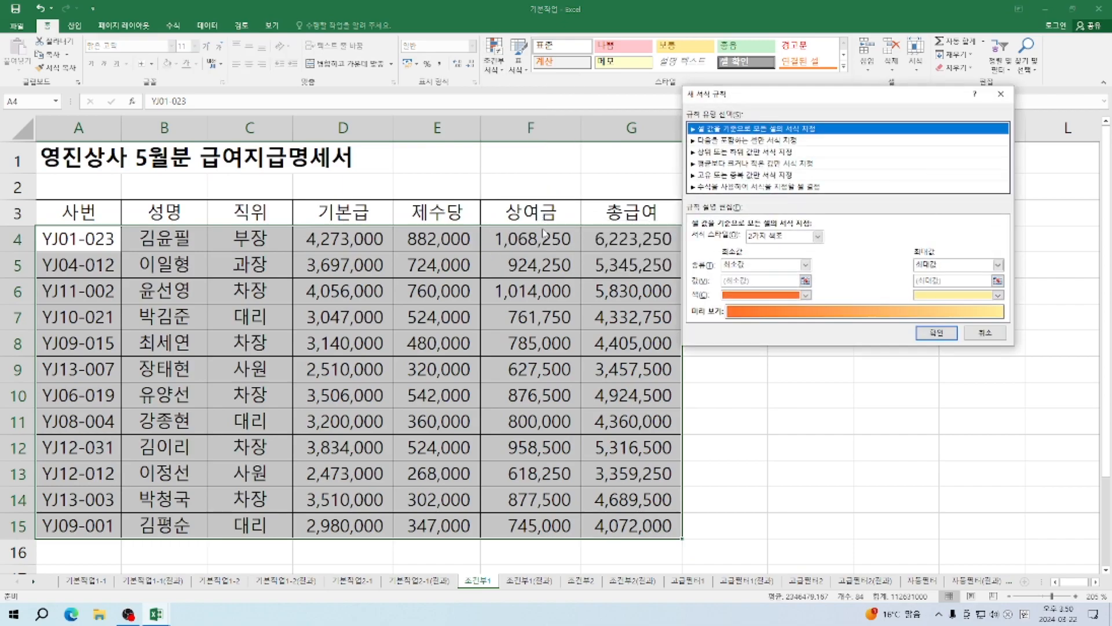
pyautogui.click(759, 188)
pyautogui.click(730, 238)
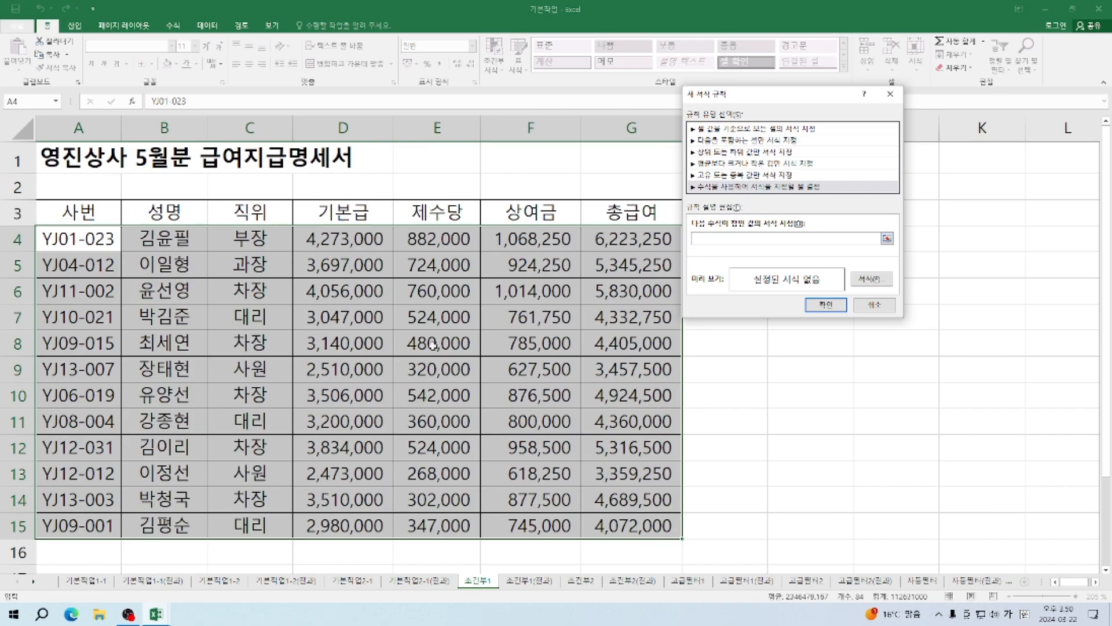
# Begin the rule formula as an AND function with the condition $C4="차장", fixing only the column of the reference.
pyautogui.write('=ㅁ')
pyautogui.press('BackSpace')
pyautogui.press('Hangul')
pyautogui.write('AND(')
pyautogui.click(255, 241)
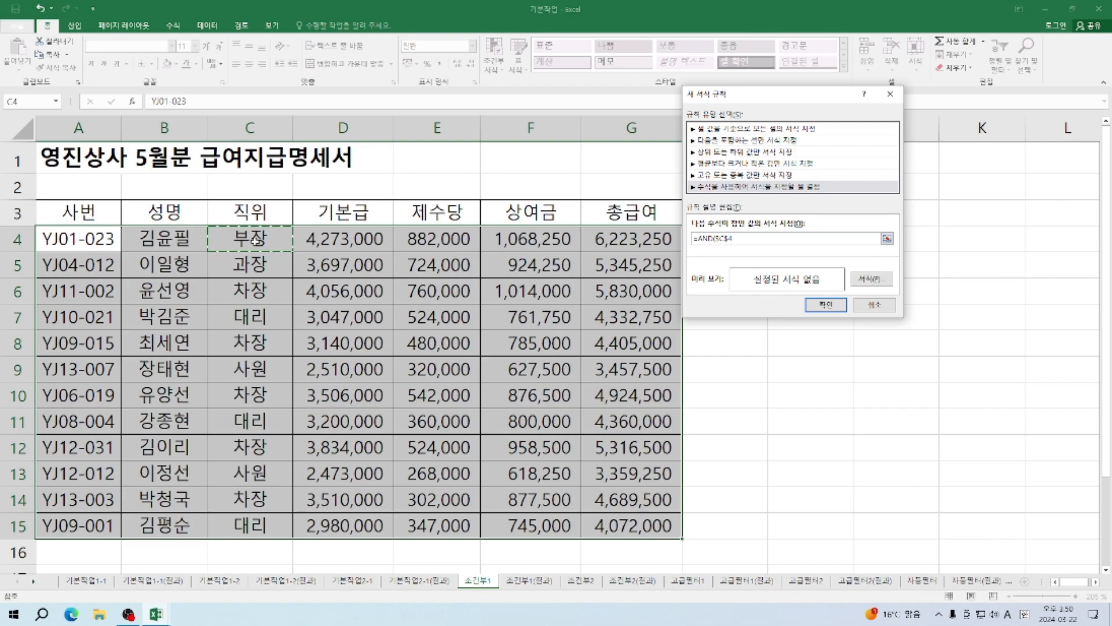
pyautogui.press('F4')
pyautogui.press('F4')
pyautogui.write('="차장')
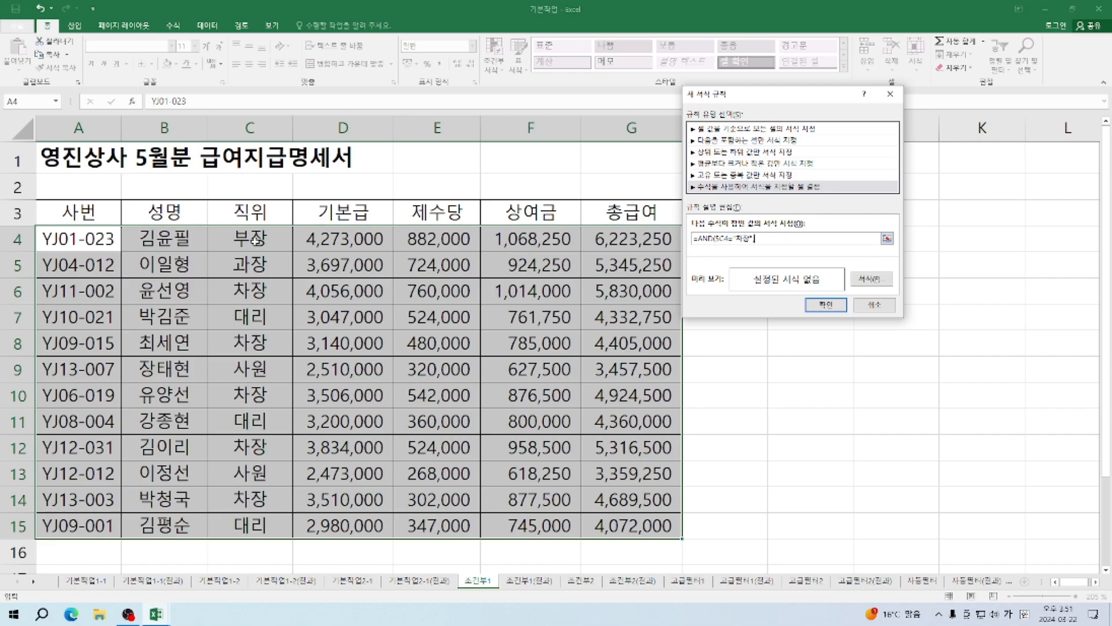
# Add $G4<5000000 as the second AND condition, with only column G absolute, and close the formula.
pyautogui.write(',')
pyautogui.click(631, 239)
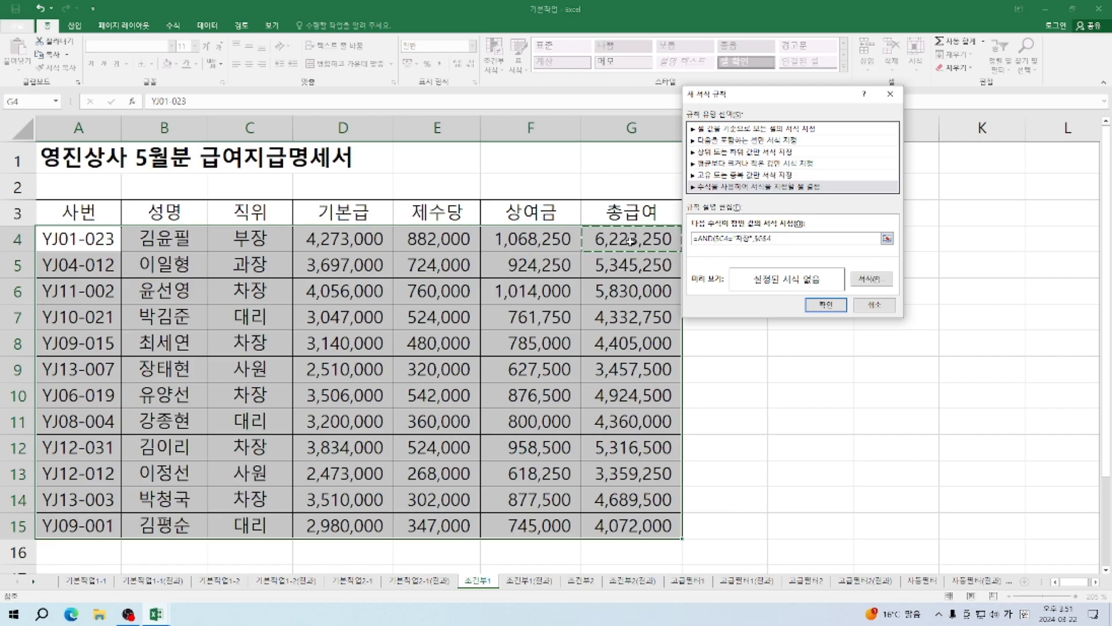
pyautogui.press('F4')
pyautogui.press('F4')
pyautogui.write('>5000000')
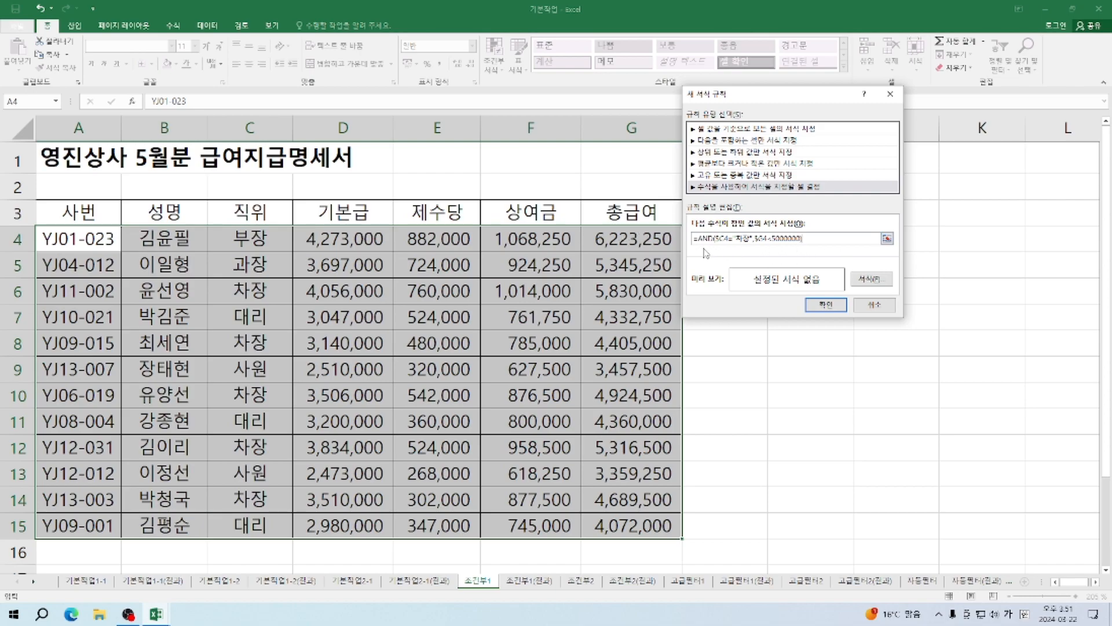
# Format the rule with bold (굵게) text in standard red and apply it to the payroll rows.
pyautogui.click(871, 280)
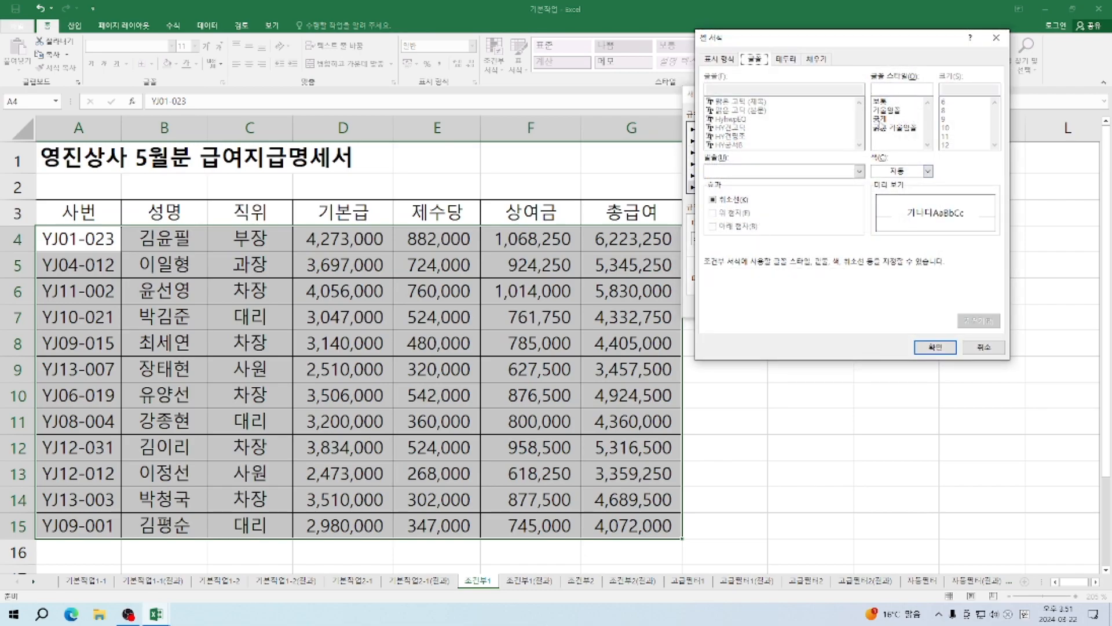
pyautogui.click(879, 119)
pyautogui.click(928, 171)
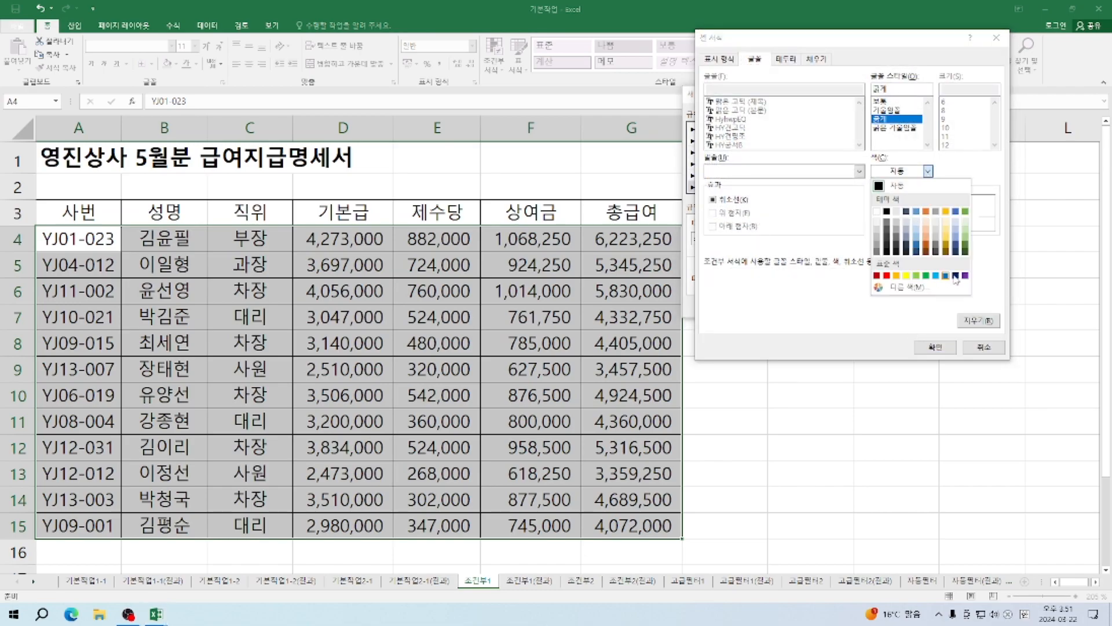
pyautogui.click(887, 276)
pyautogui.click(935, 347)
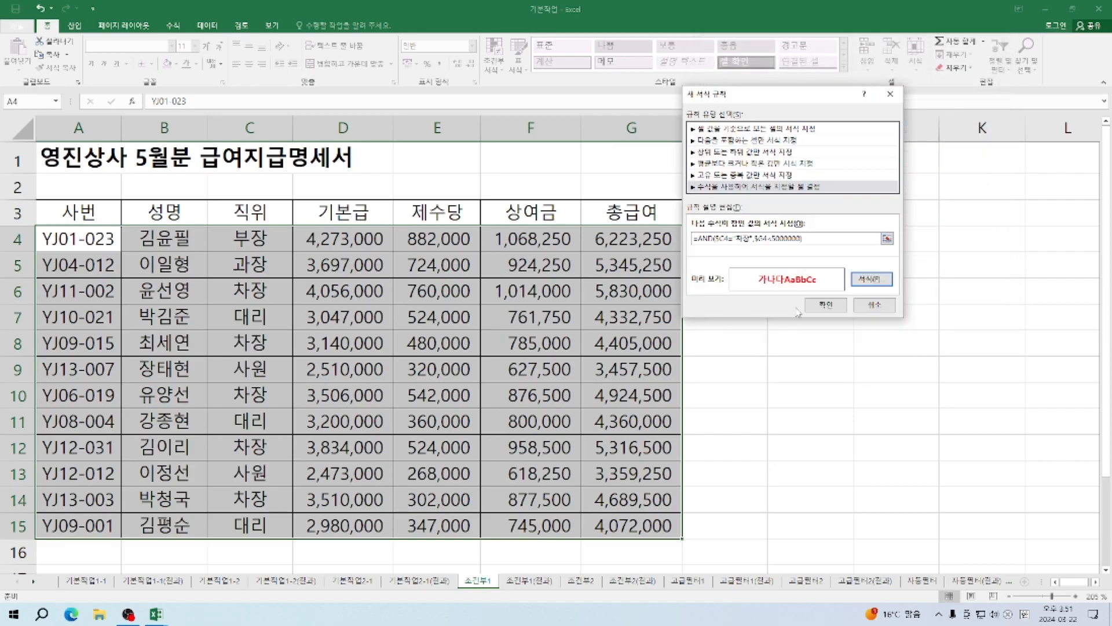
pyautogui.click(815, 305)
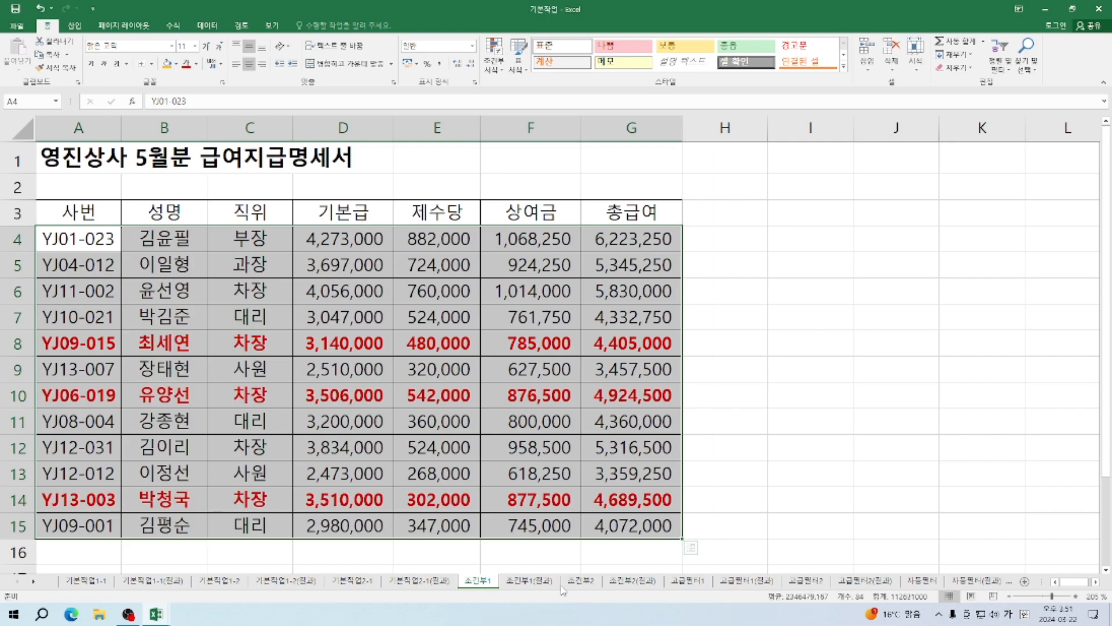
# Switch to the 조건부2 worksheet with the 상공초 체험 일정 table.
pyautogui.click(582, 581)
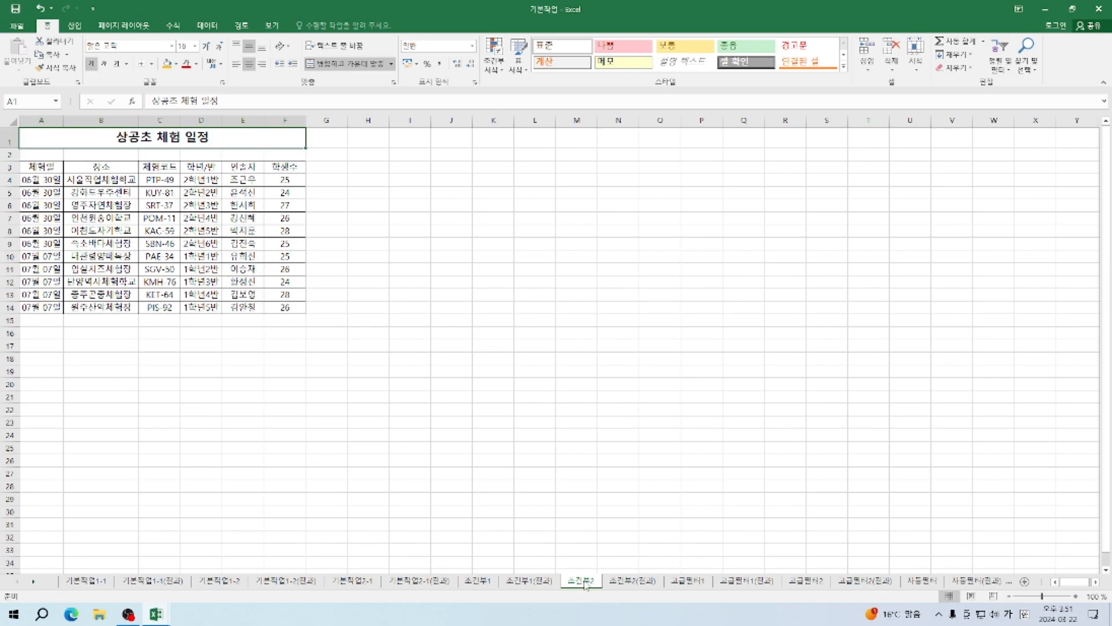
pyautogui.keyDown('ctrl'); pyautogui.scroll(6, 149, 257); pyautogui.keyUp('ctrl')
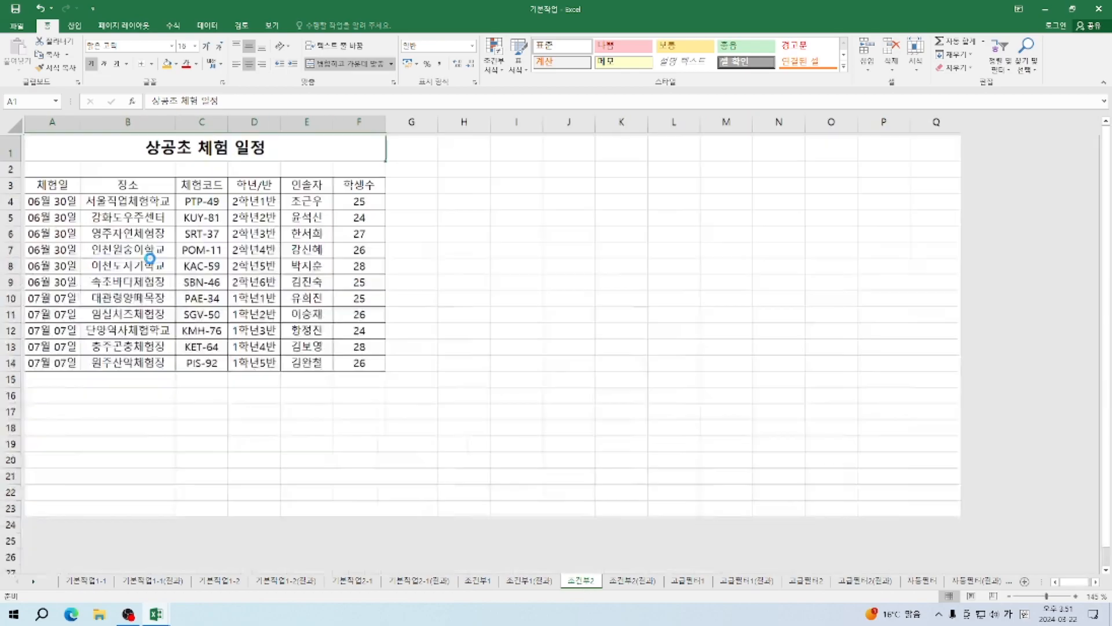
pyautogui.keyDown('ctrl'); pyautogui.scroll(1, 150, 257); pyautogui.keyUp('ctrl')
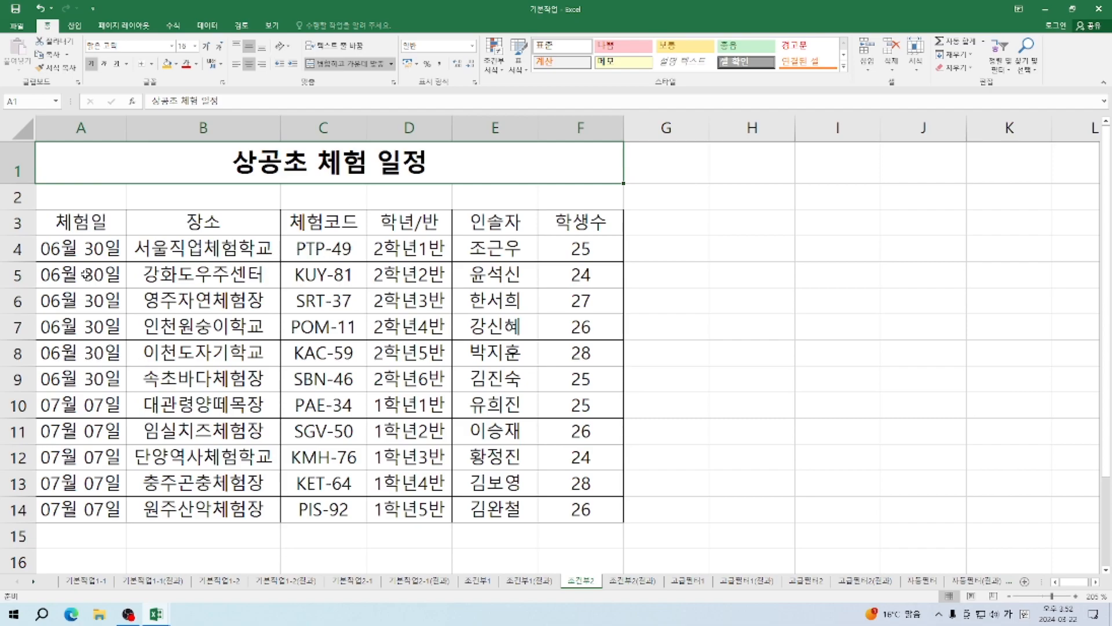
# Start a new formula-based conditional formatting rule for the schedule rows A4:F14.
pyautogui.moveTo(51, 243)
pyautogui.mouseDown()
pyautogui.moveTo(87, 252)
pyautogui.moveTo(575, 517)
pyautogui.mouseUp()
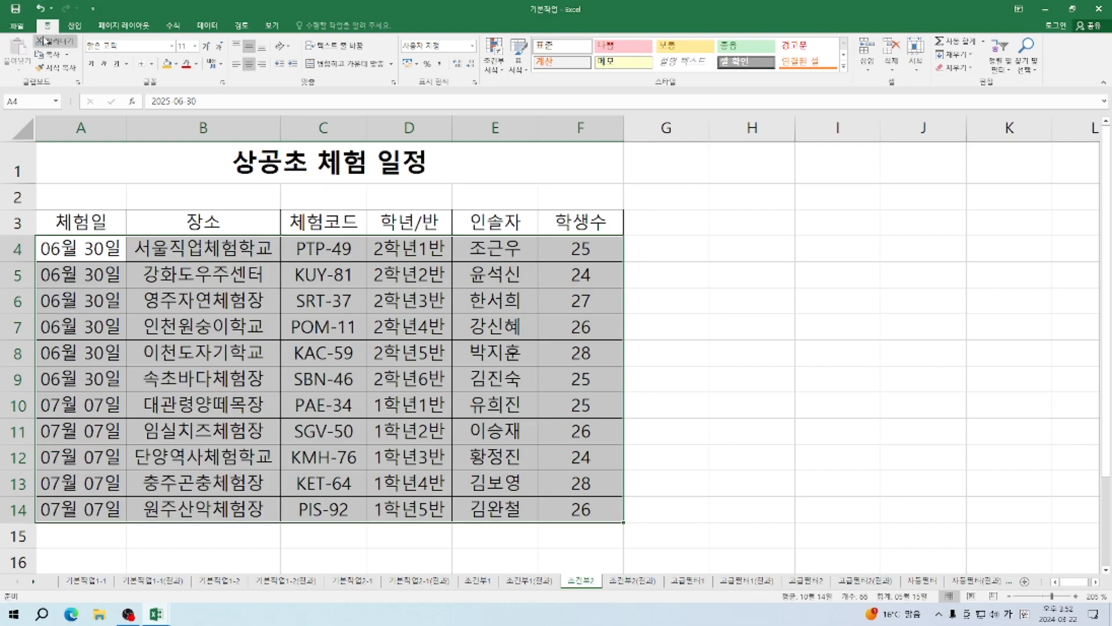
pyautogui.click(503, 72)
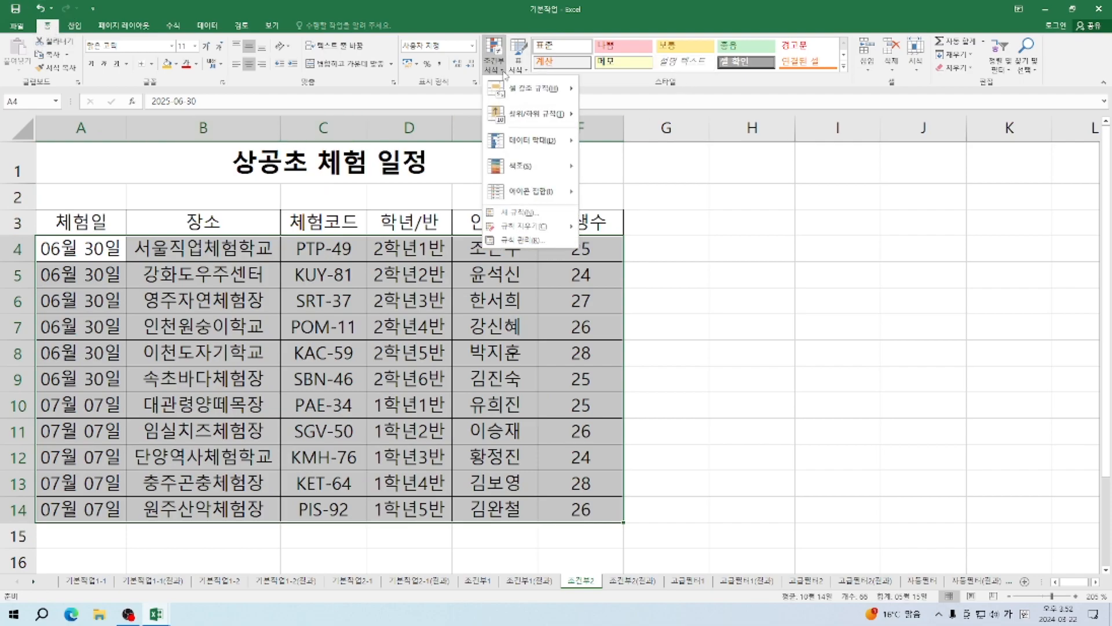
pyautogui.click(518, 212)
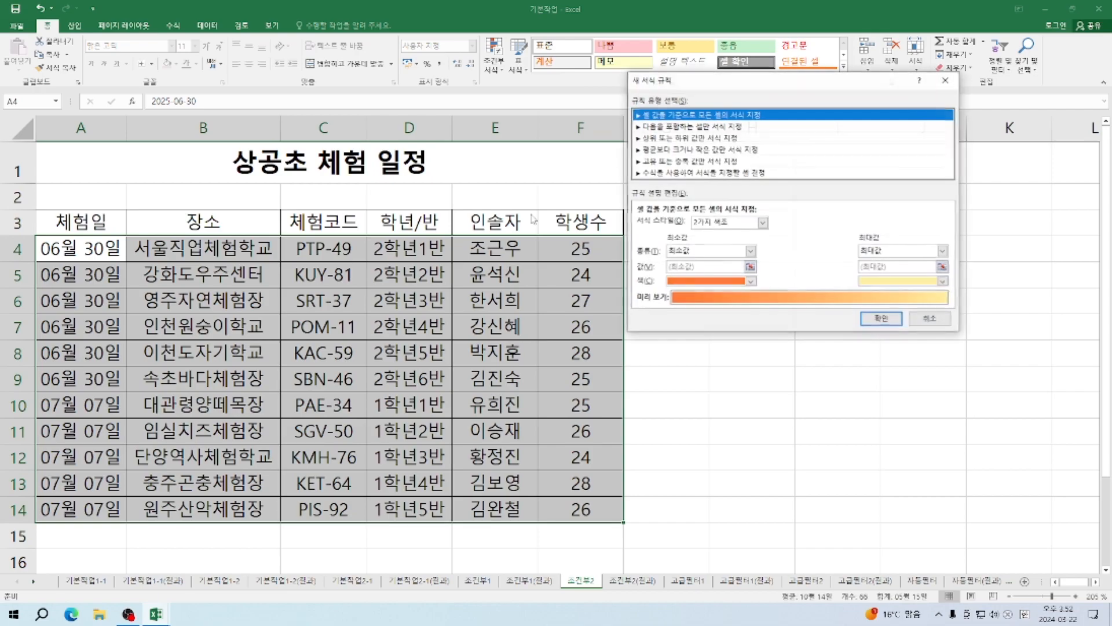
pyautogui.click(698, 173)
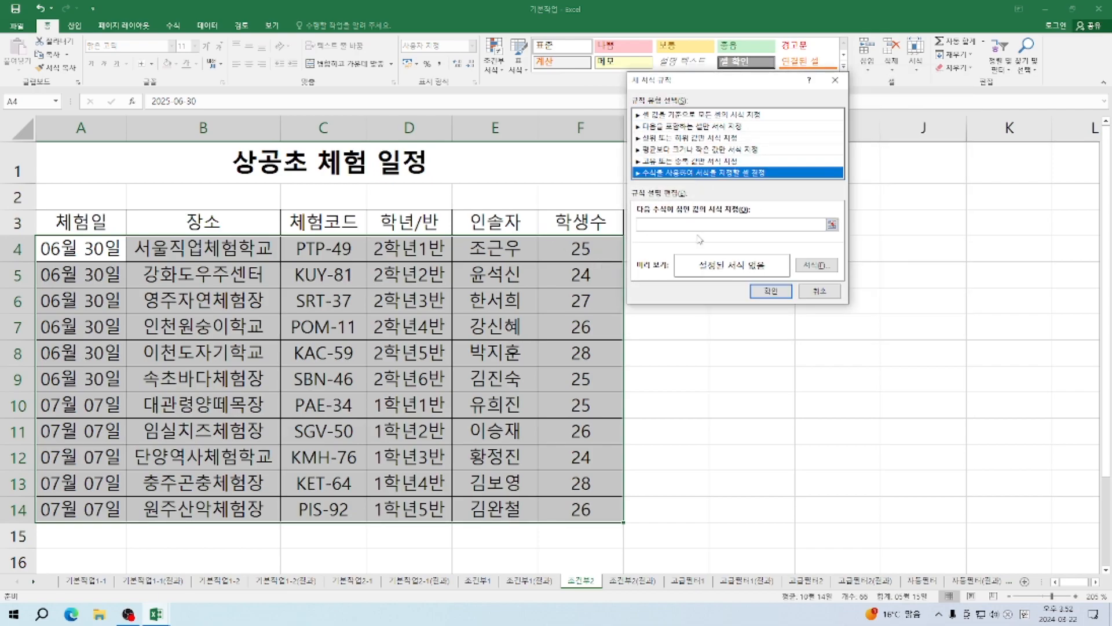
pyautogui.click(665, 225)
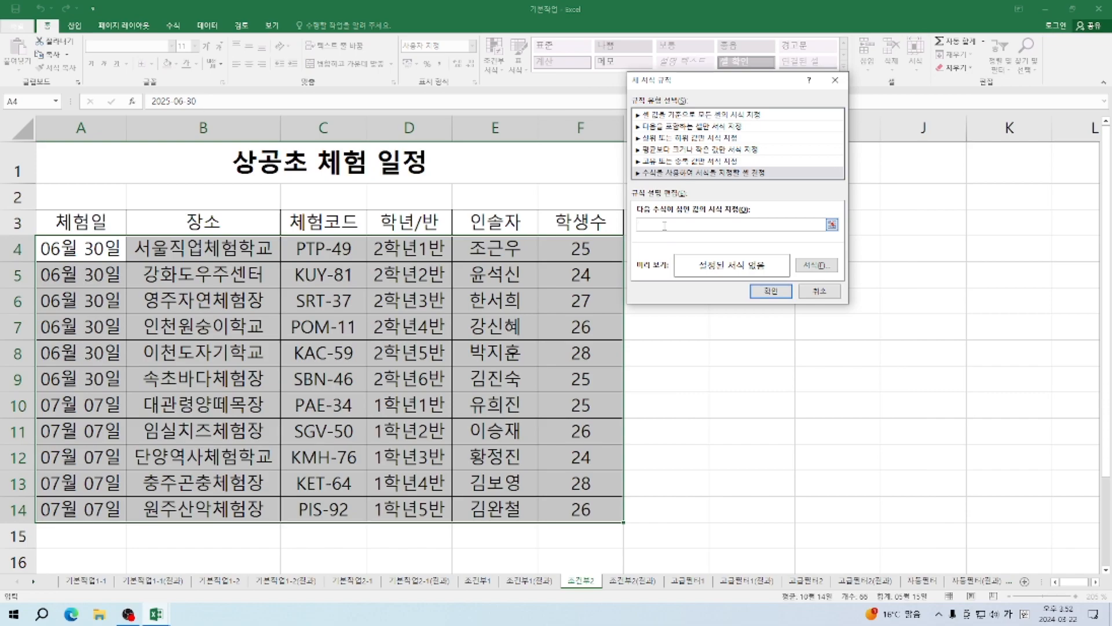
# Begin the rule formula as an OR function with the first condition LEFT($C4,1)="S".
pyautogui.write('=')
pyautogui.write('ㅣㄷ')
pyautogui.press('BackSpace')
pyautogui.press('BackSpace')
pyautogui.press('Hangul')
pyautogui.write('OR(LEFT(')
pyautogui.click(317, 248)
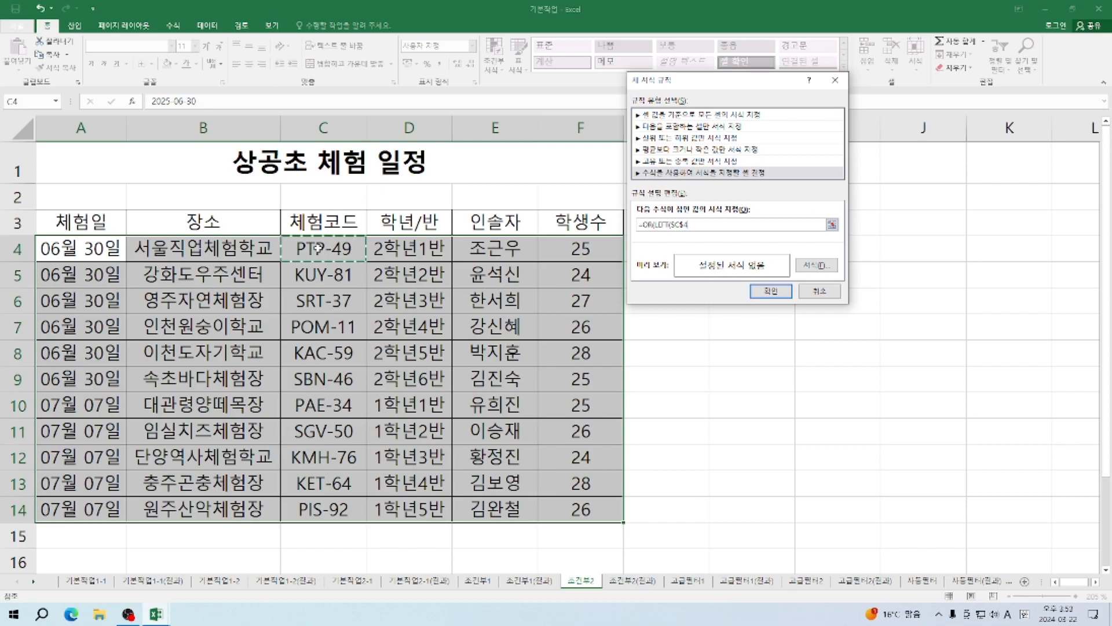
pyautogui.press('F4')
pyautogui.press('F4')
pyautogui.write(',')
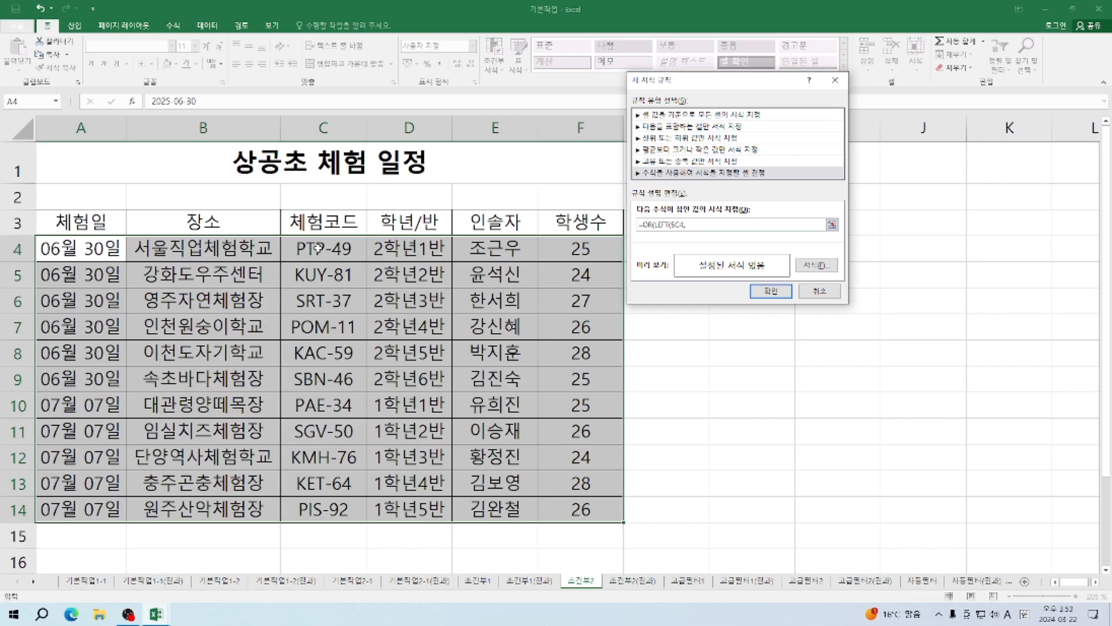
pyautogui.write('1)="S",LEFT(')
# Complete the rule formula as =OR(LEFT($C4,1)="S",LEFT($C4,1)="P").
pyautogui.click(324, 253)
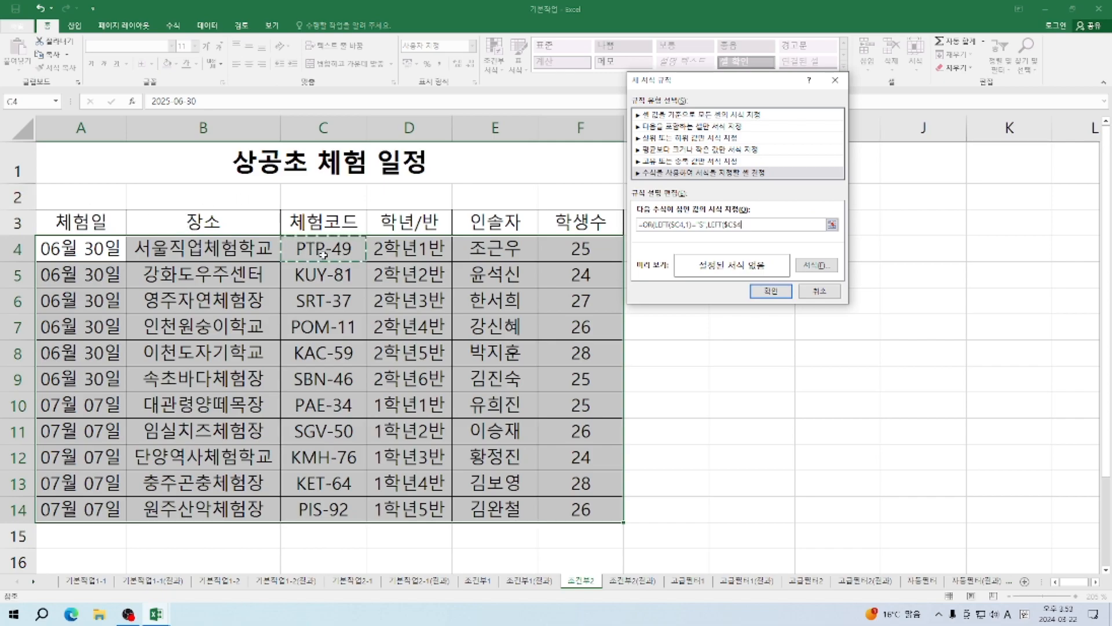
pyautogui.press('F4')
pyautogui.press('F4')
pyautogui.write(',1')
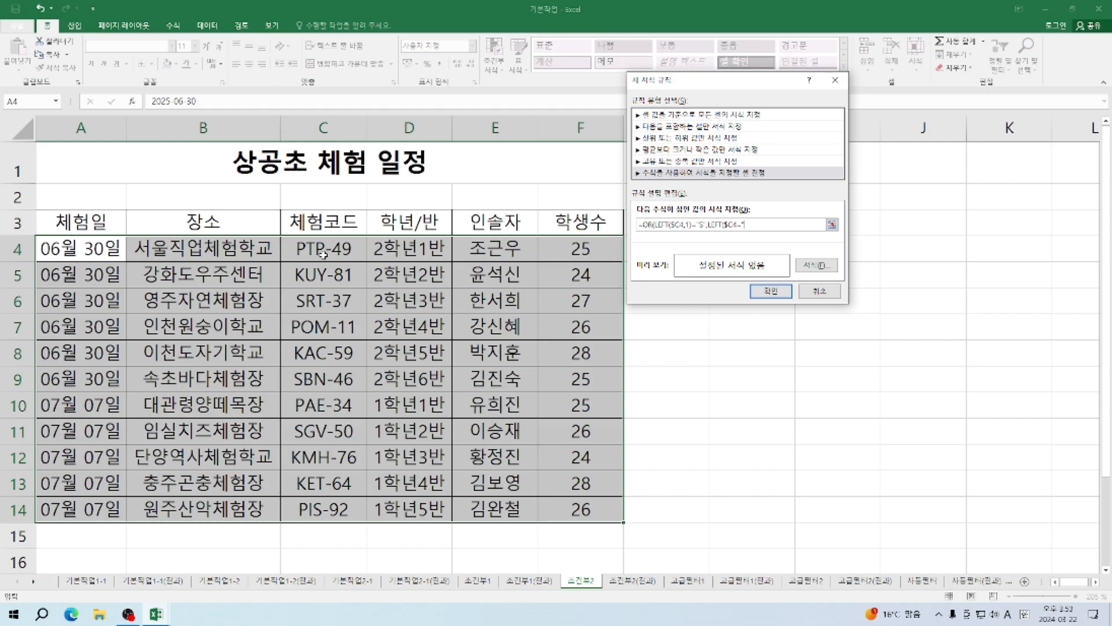
pyautogui.write('P')
pyautogui.write('P')
pyautogui.write('"')
pyautogui.click(738, 224)
pyautogui.write(',1)="P")')
# Apply the OR rule with a standard green fill, and undo the applied rule.
pyautogui.click(816, 268)
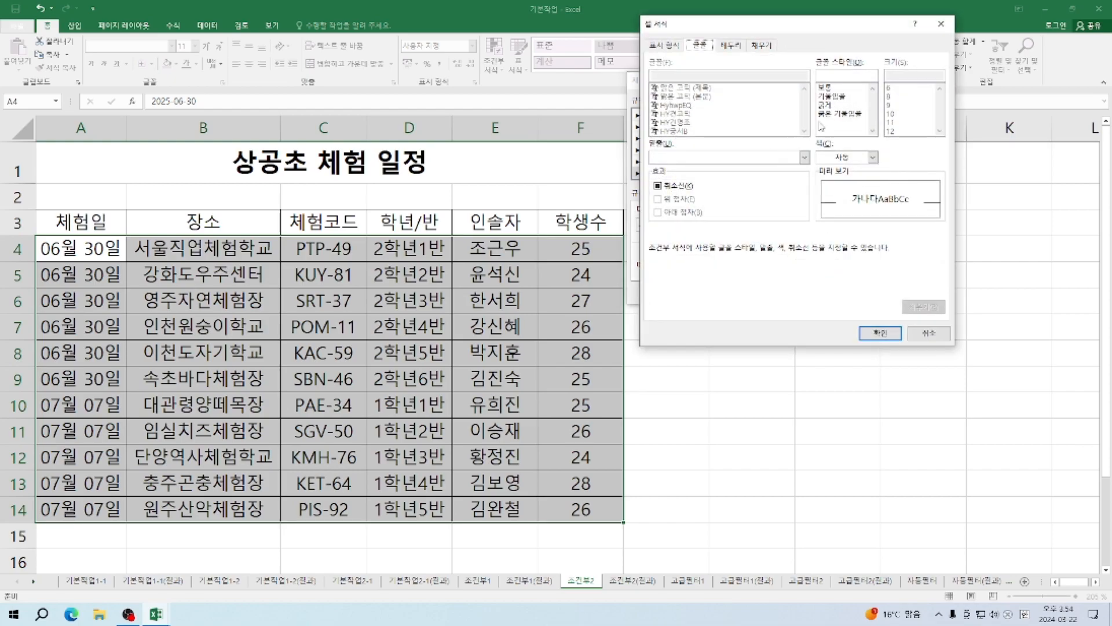
pyautogui.click(762, 47)
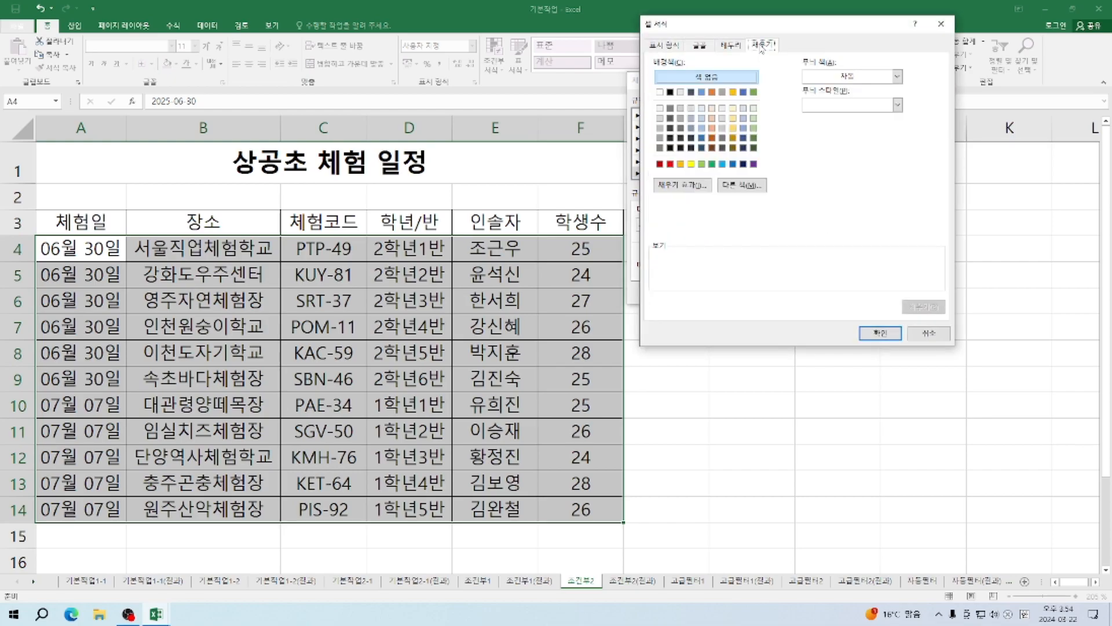
pyautogui.click(712, 165)
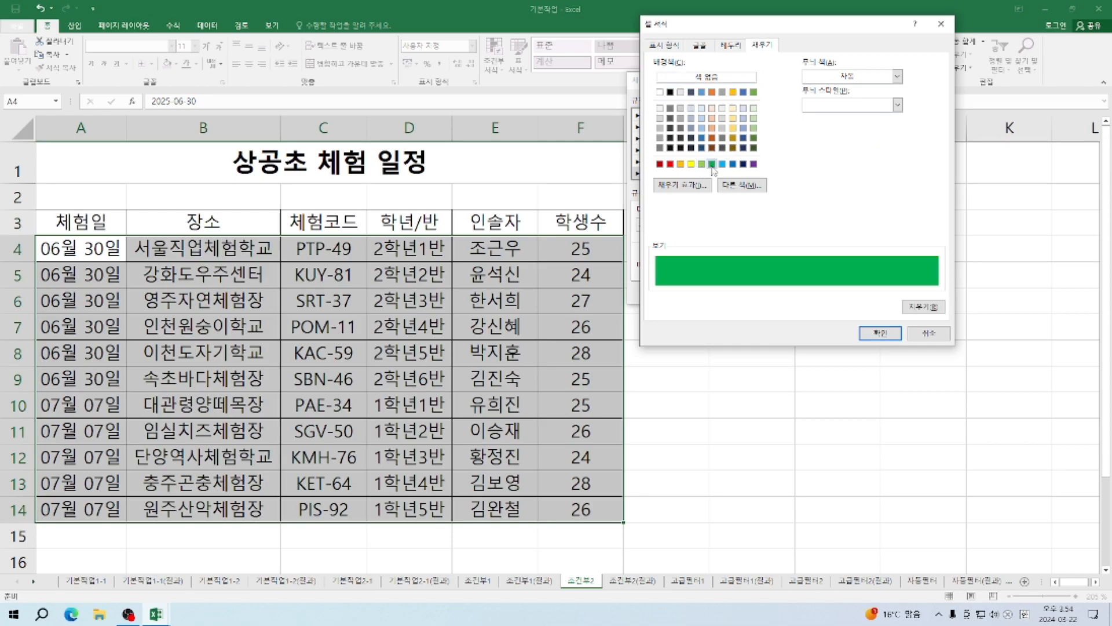
pyautogui.click(880, 333)
pyautogui.click(770, 291)
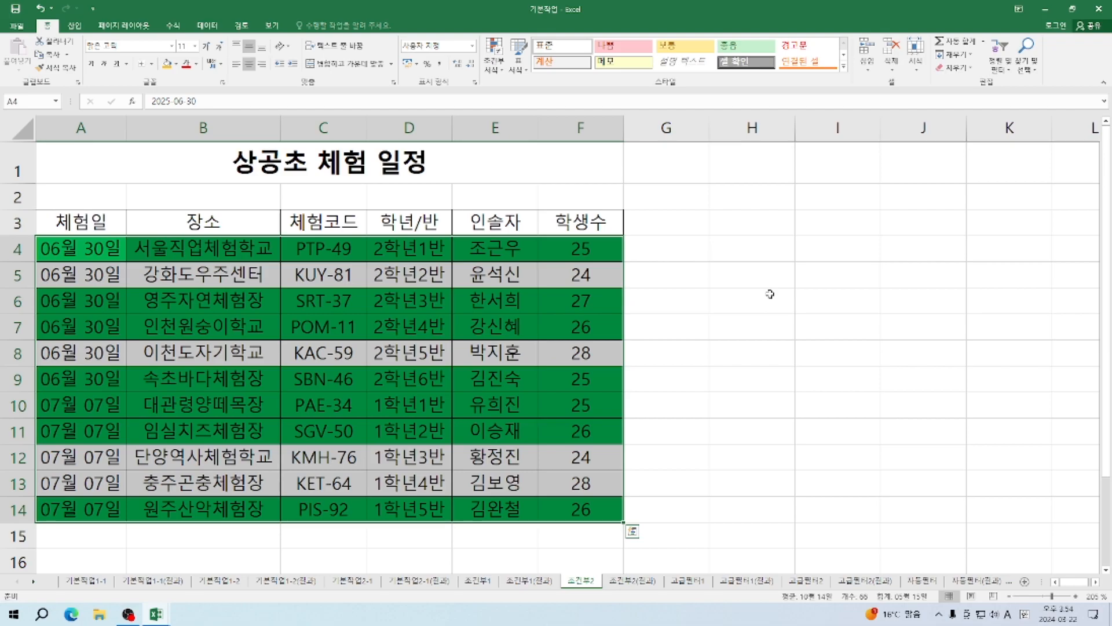
pyautogui.hotkey('ctrl', 'z')
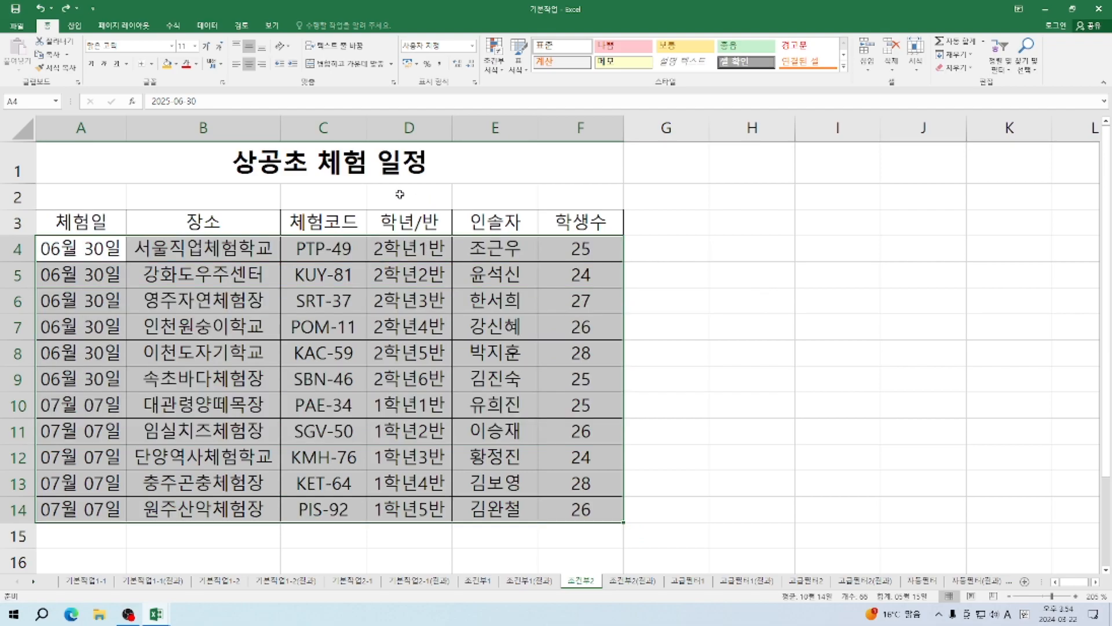
# Select the schedule rows A4:F14 and create a new conditional formatting rule that uses a formula.
pyautogui.moveTo(61, 246); pyautogui.dragTo(587, 513)
pyautogui.click(502, 77)
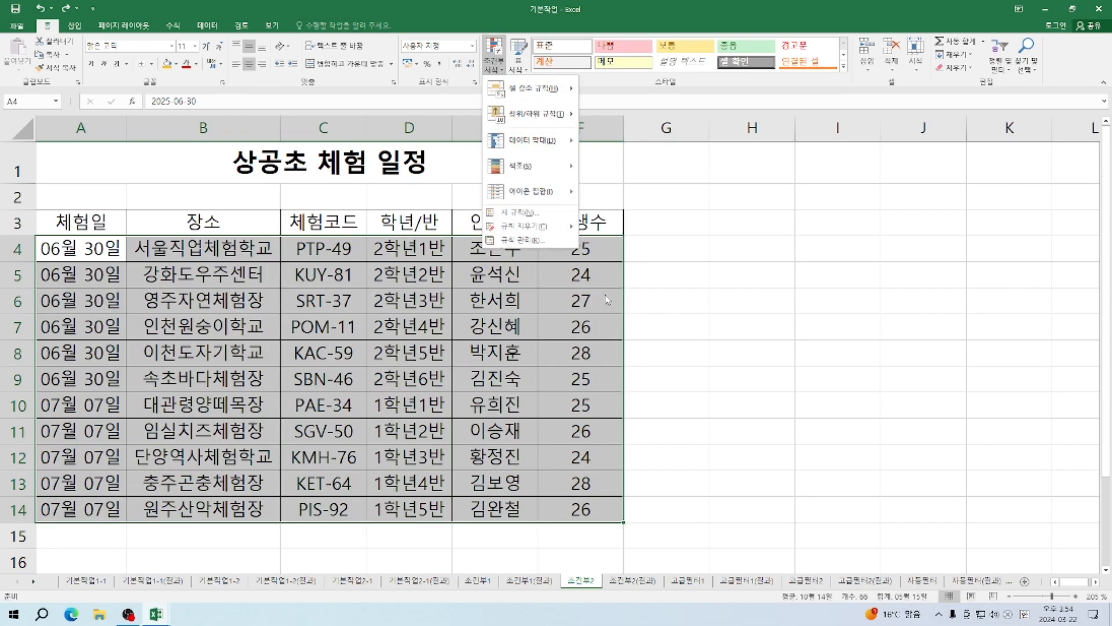
pyautogui.click(524, 212)
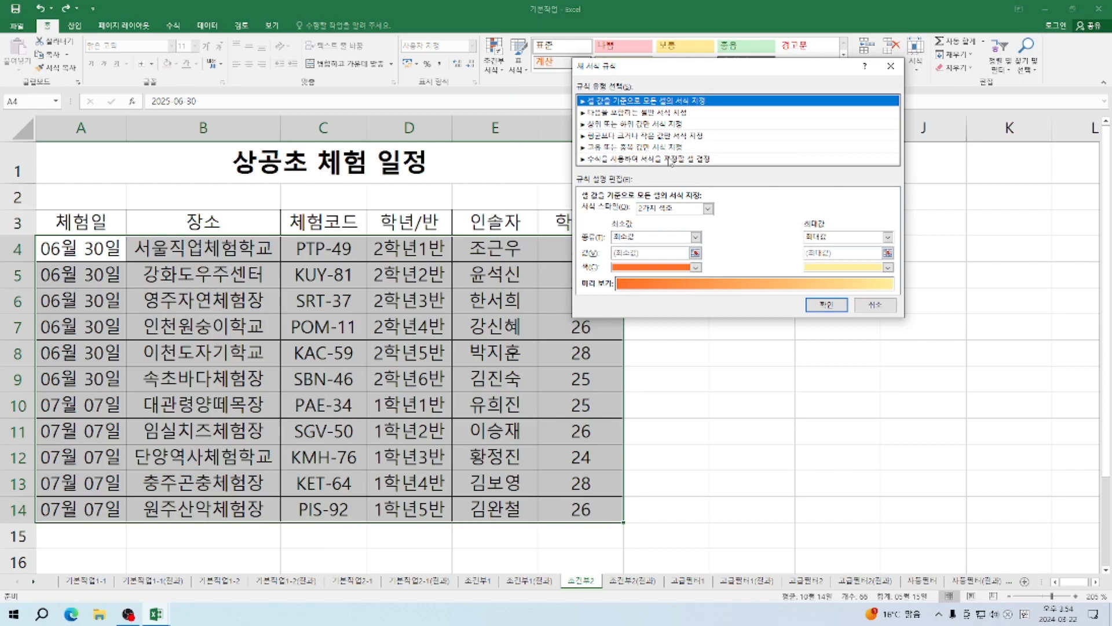
pyautogui.click(641, 162)
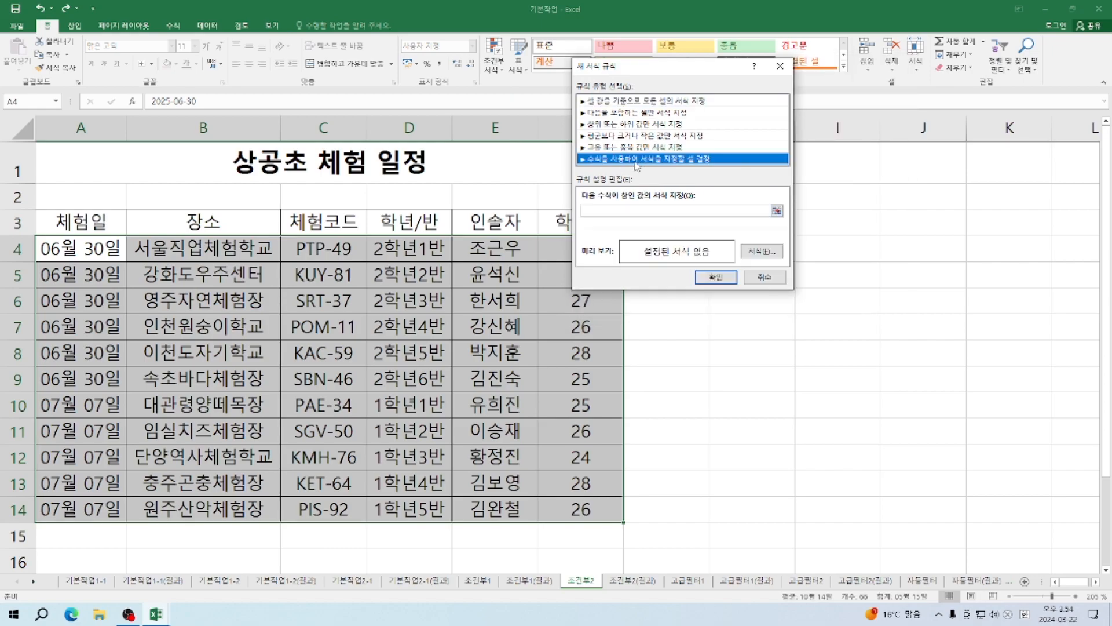
pyautogui.click(626, 211)
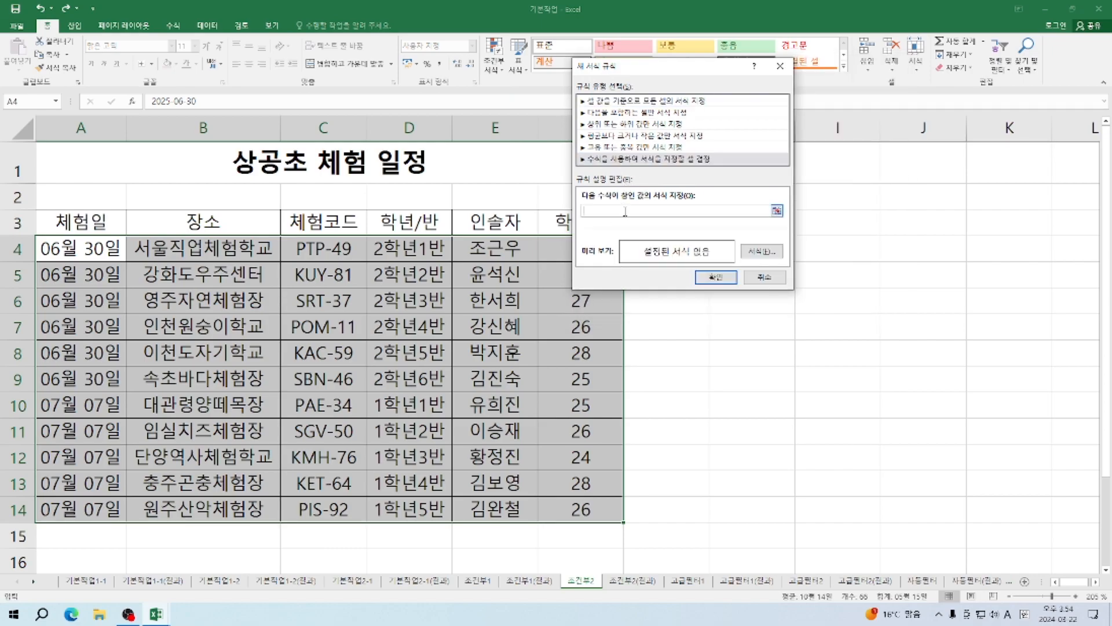
# Begin the rule formula as an OR function with the first condition LEFT($C4,1)="P".
pyautogui.write('=나')
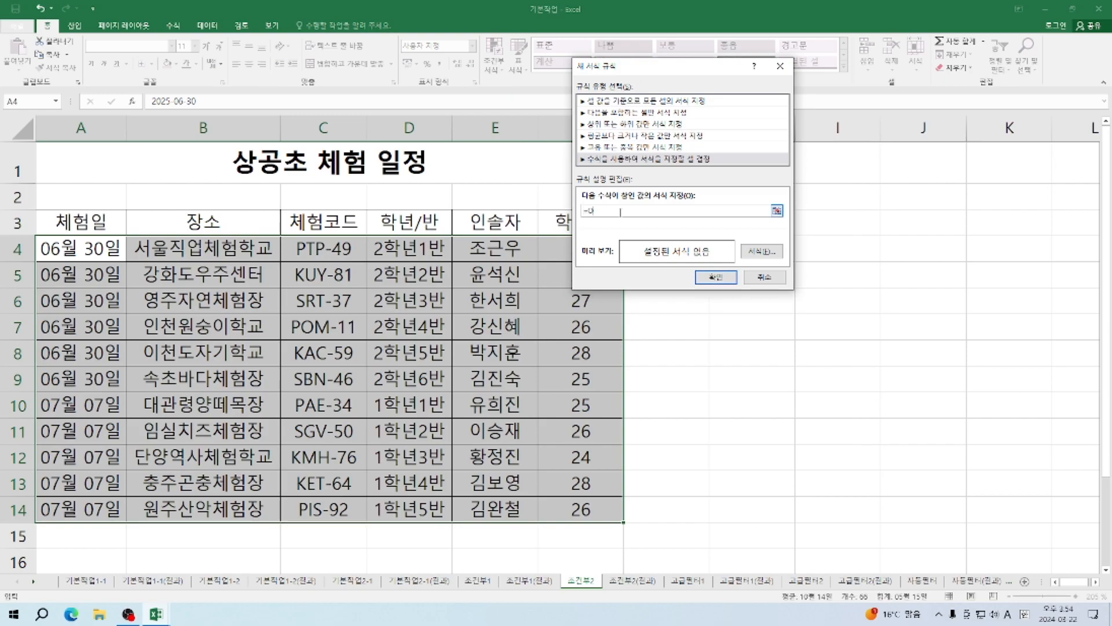
pyautogui.write('R(LEFT((')
pyautogui.click(324, 246)
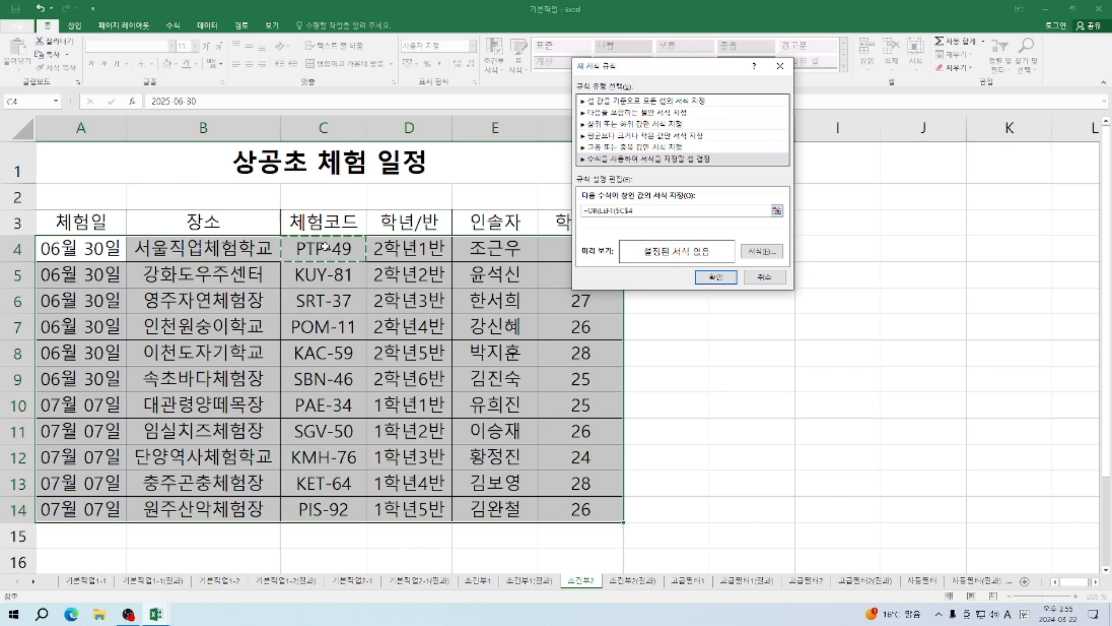
pyautogui.press('F4')
pyautogui.press('F4')
pyautogui.write(',1)=')
pyautogui.press('Hangul')
pyautogui.write('"')
pyautogui.press('Hangul')
pyautogui.write('S')
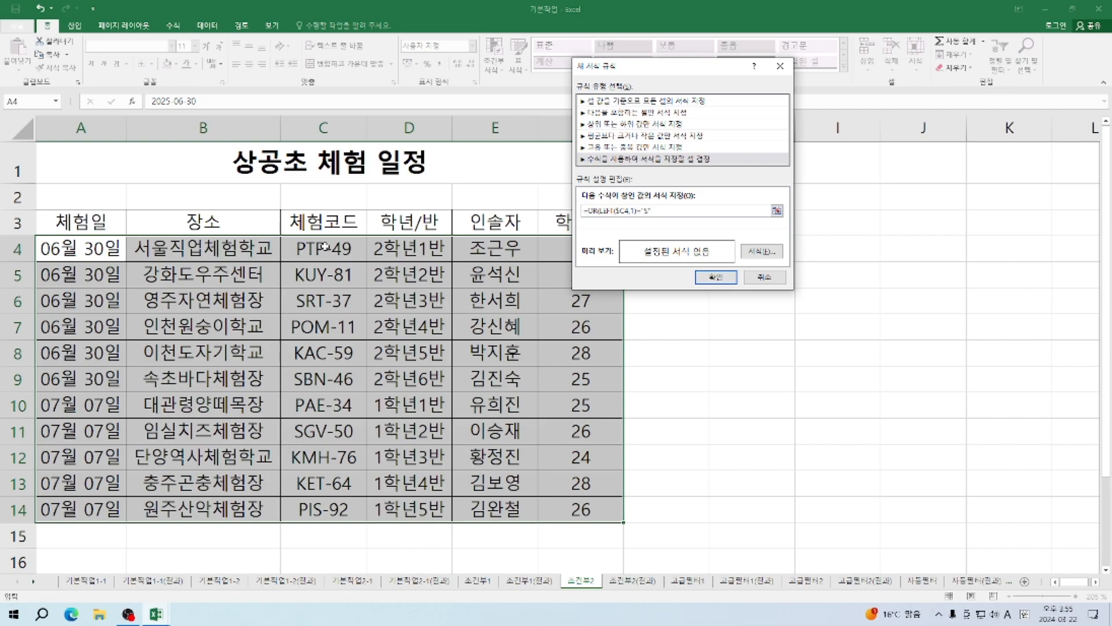
pyautogui.write('P')
# Add LEFT($C4,1)="S" as the second condition of the OR formula.
pyautogui.write('",LEFT(')
pyautogui.write('(')
pyautogui.click(318, 252)
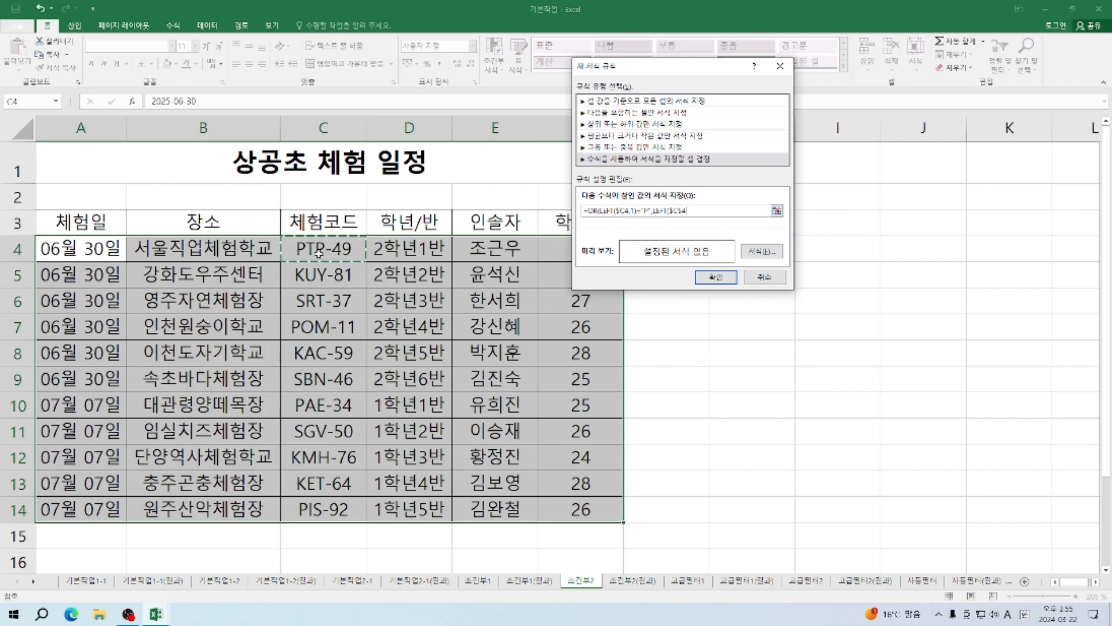
pyautogui.press('F4')
pyautogui.press('F4')
pyautogui.write(',1)="S"')
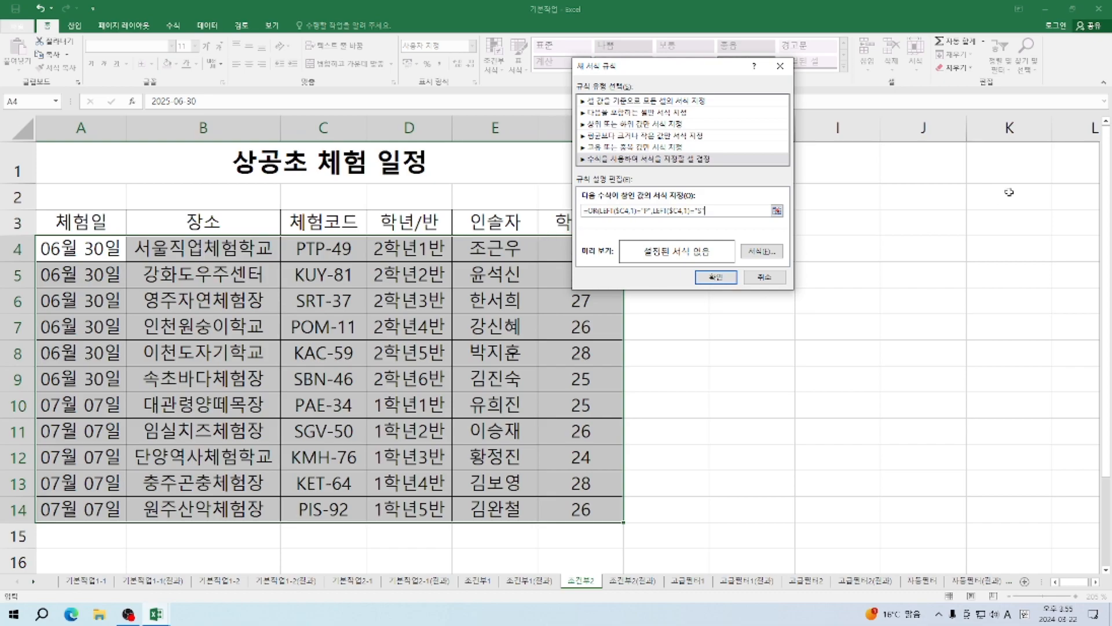
# Set the rule's format to a solid fill in the standard green colour.
pyautogui.click(764, 252)
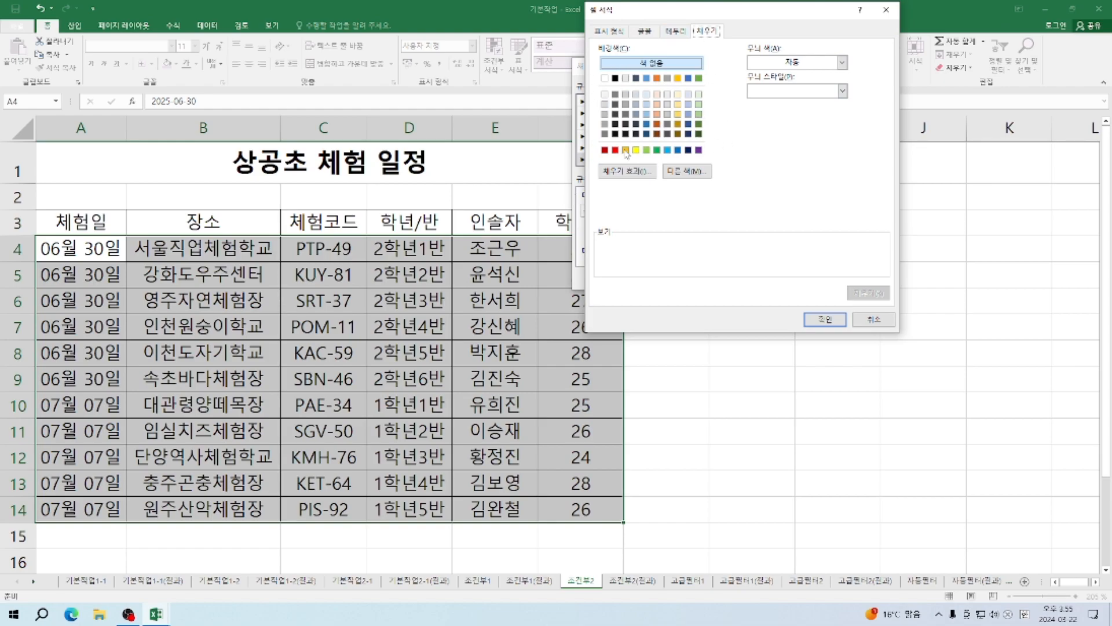
pyautogui.click(657, 151)
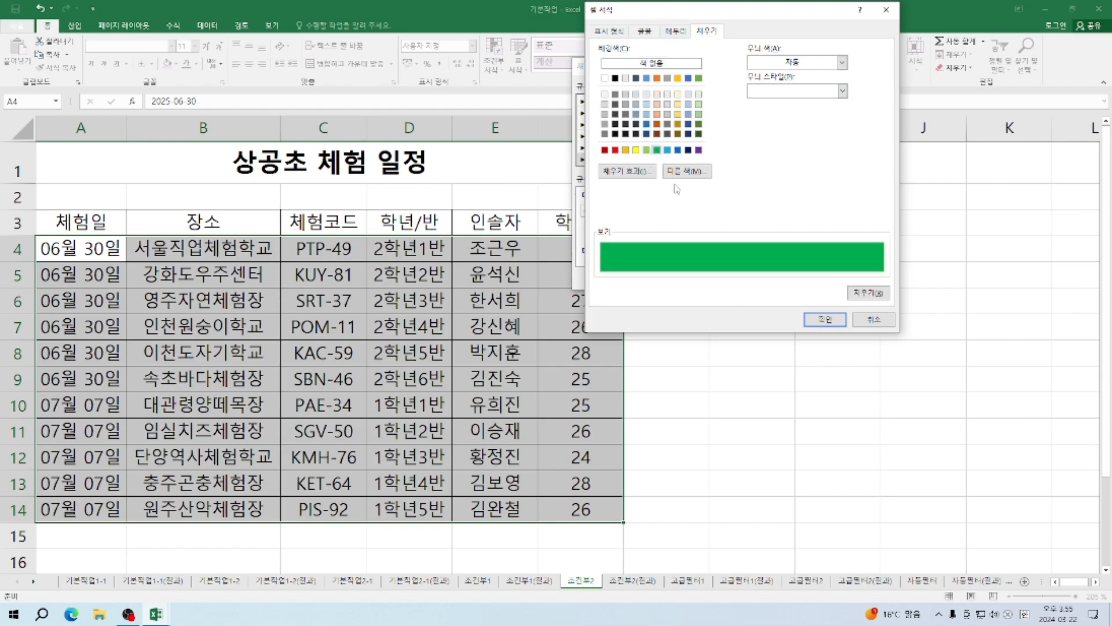
pyautogui.click(825, 320)
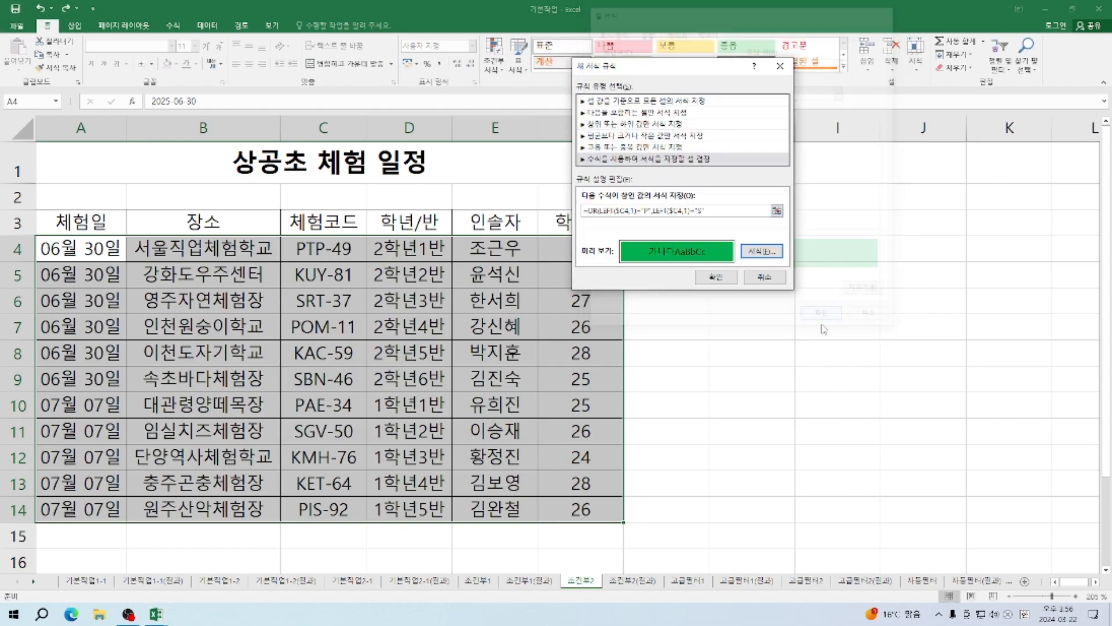
# Close the formula as =OR(LEFT($C4,1)="P",LEFT($C4,1)="S") with its missing parenthesis and apply the rule to the schedule.
pyautogui.click(716, 277)
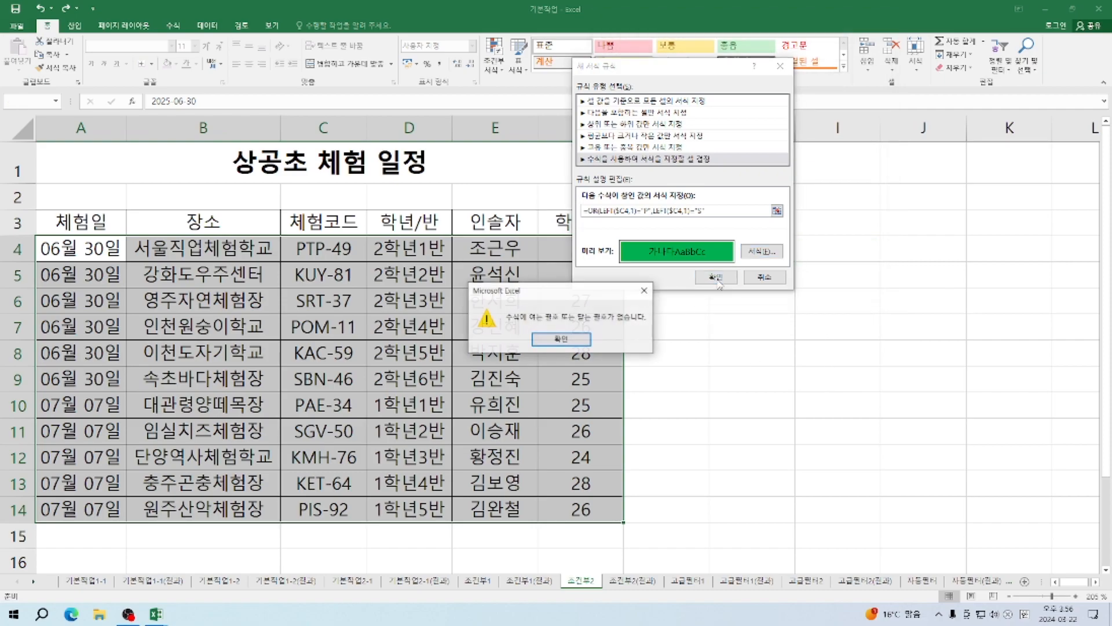
pyautogui.click(548, 342)
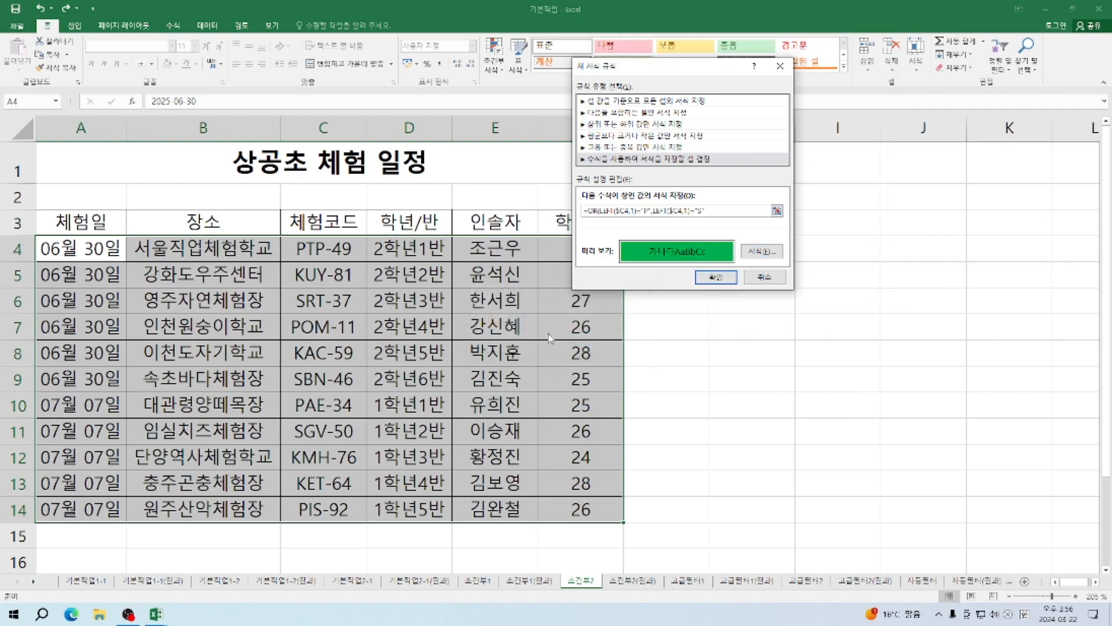
pyautogui.click(718, 211)
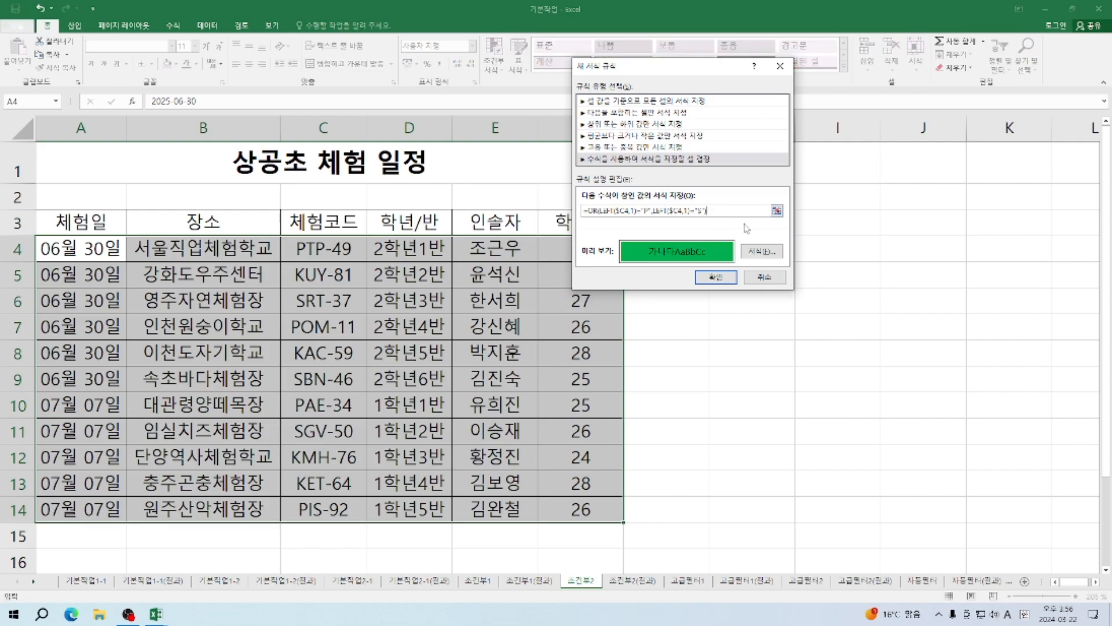
pyautogui.click(711, 277)
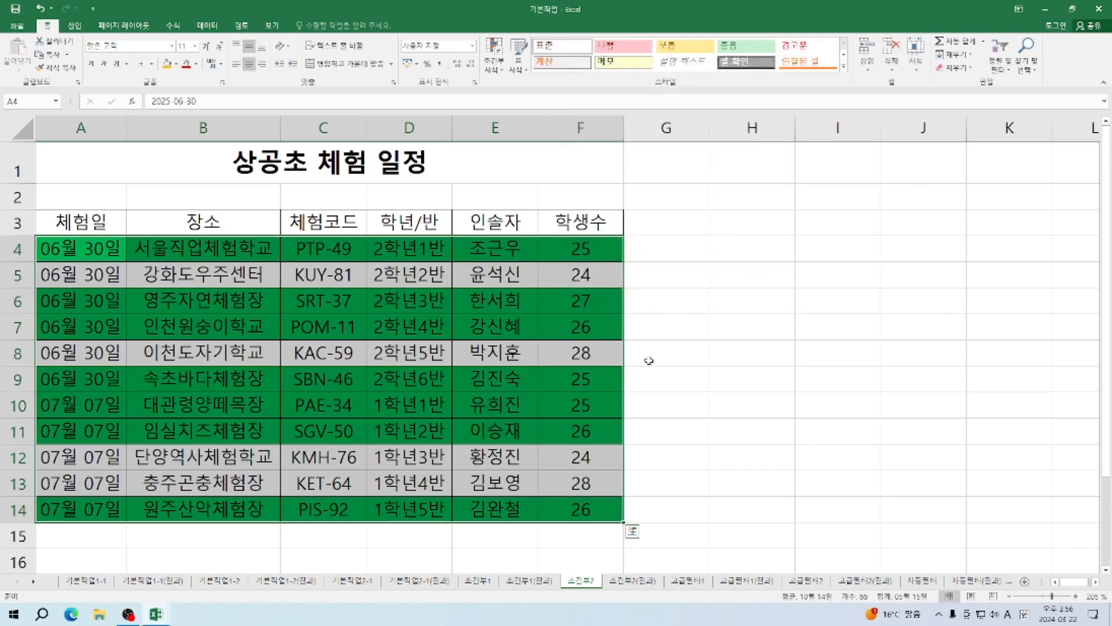